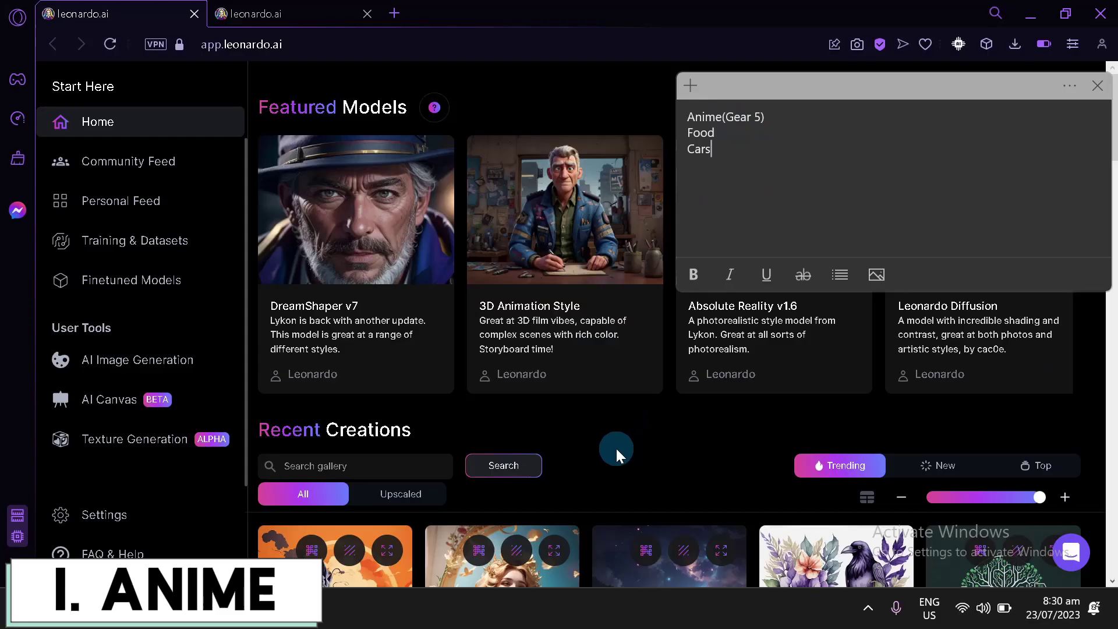
- Bring Leonardo.Ai forward and browse the Recent Creations gallery for ideas
click(616, 446)
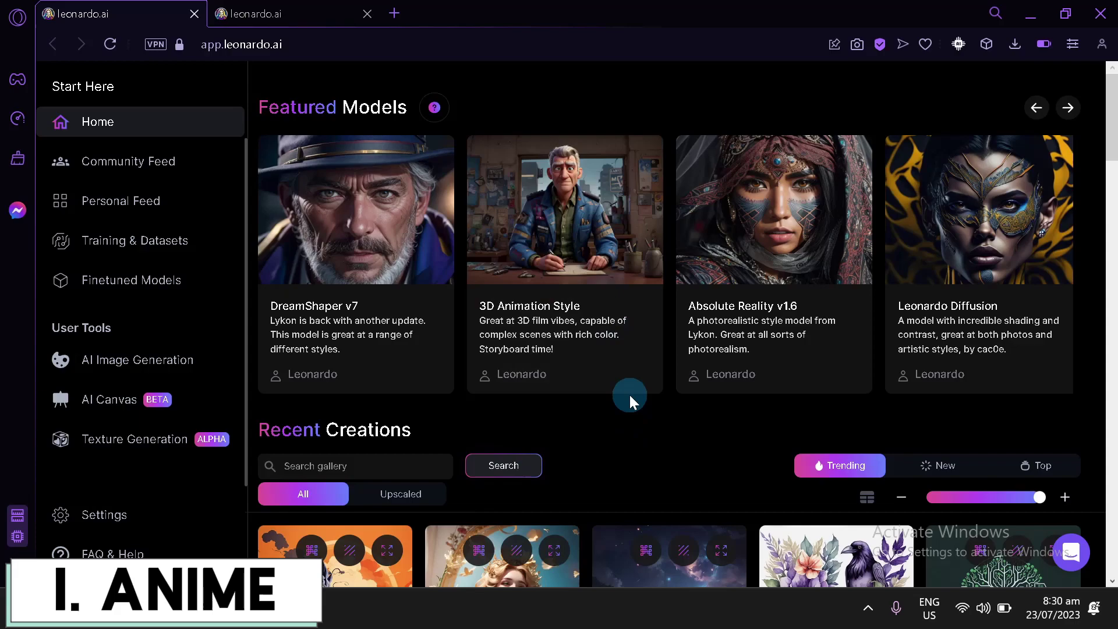
scroll(629, 396, down, 5)
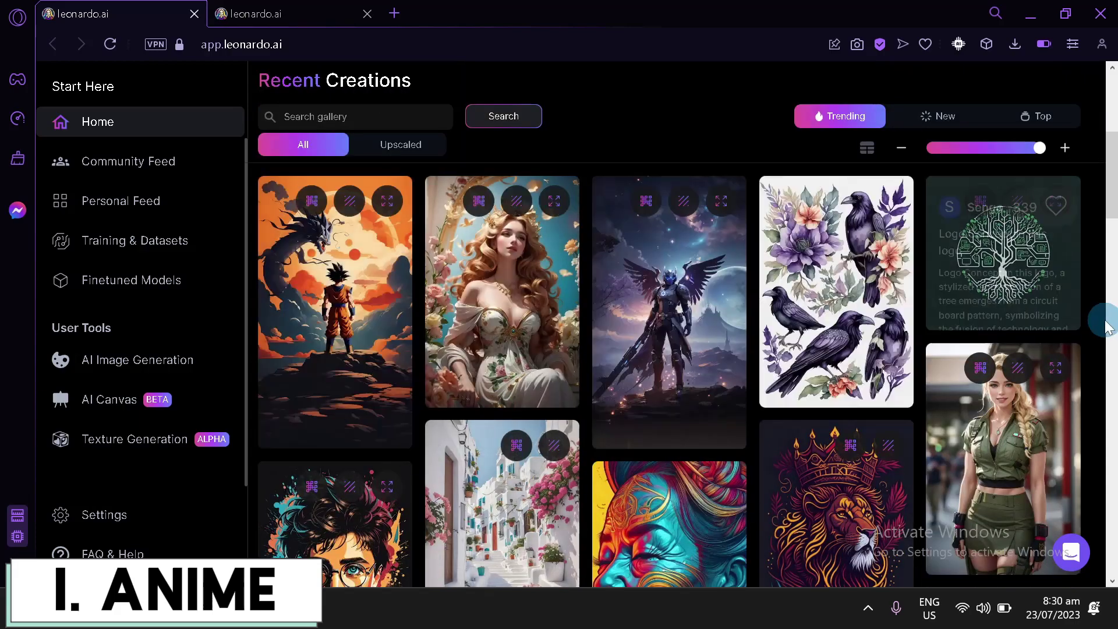
scroll(1107, 332, down, 4)
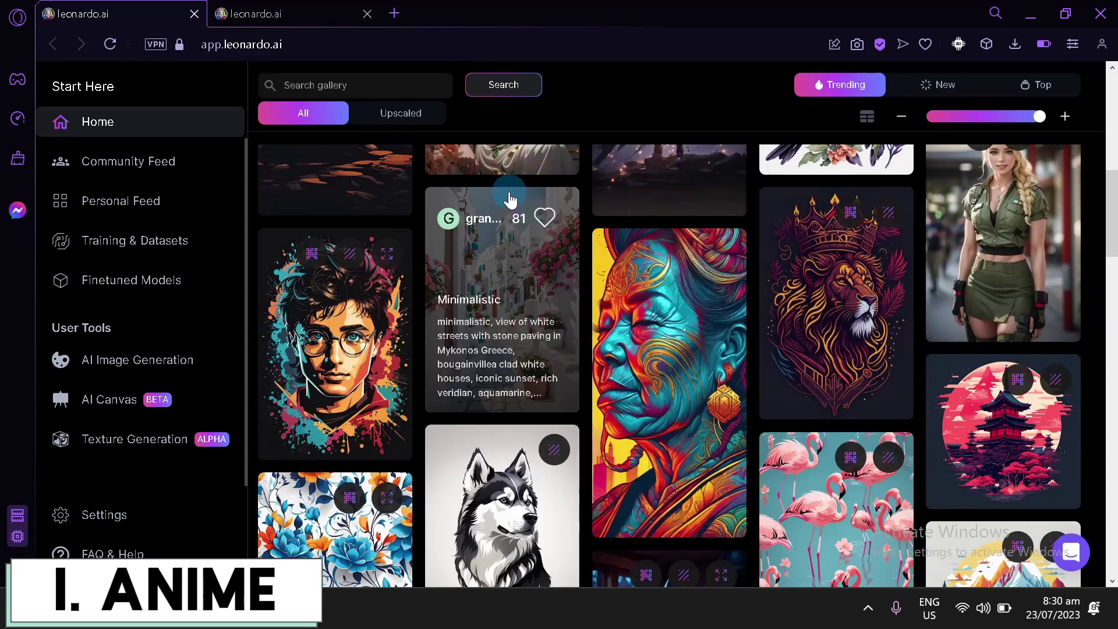
scroll(757, 209, down, 2)
scroll(862, 309, down, 5)
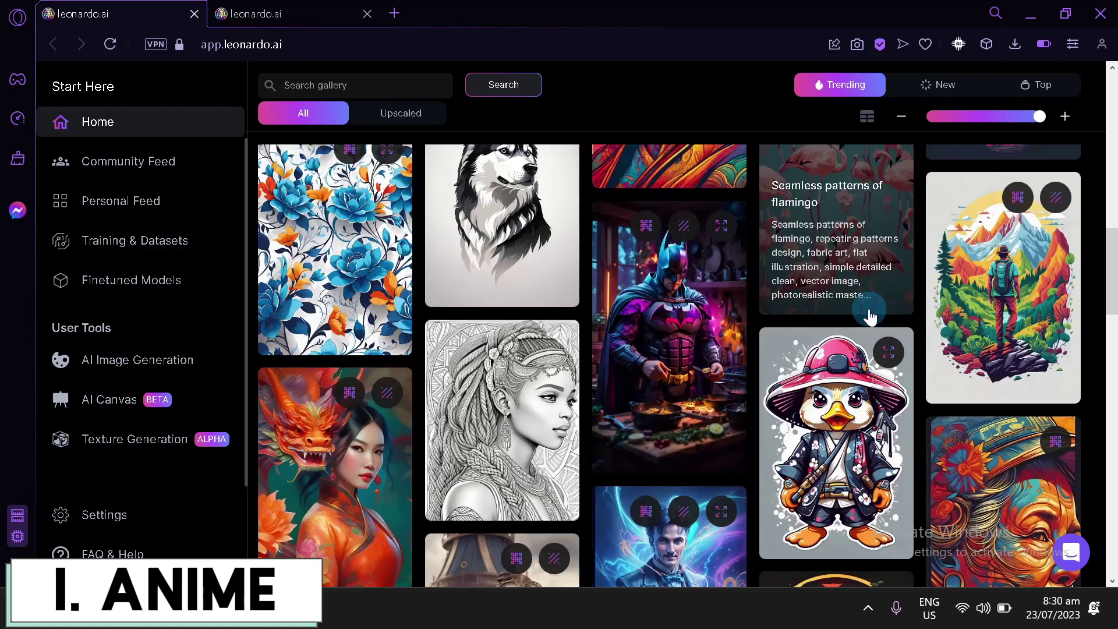
scroll(833, 303, down, 4)
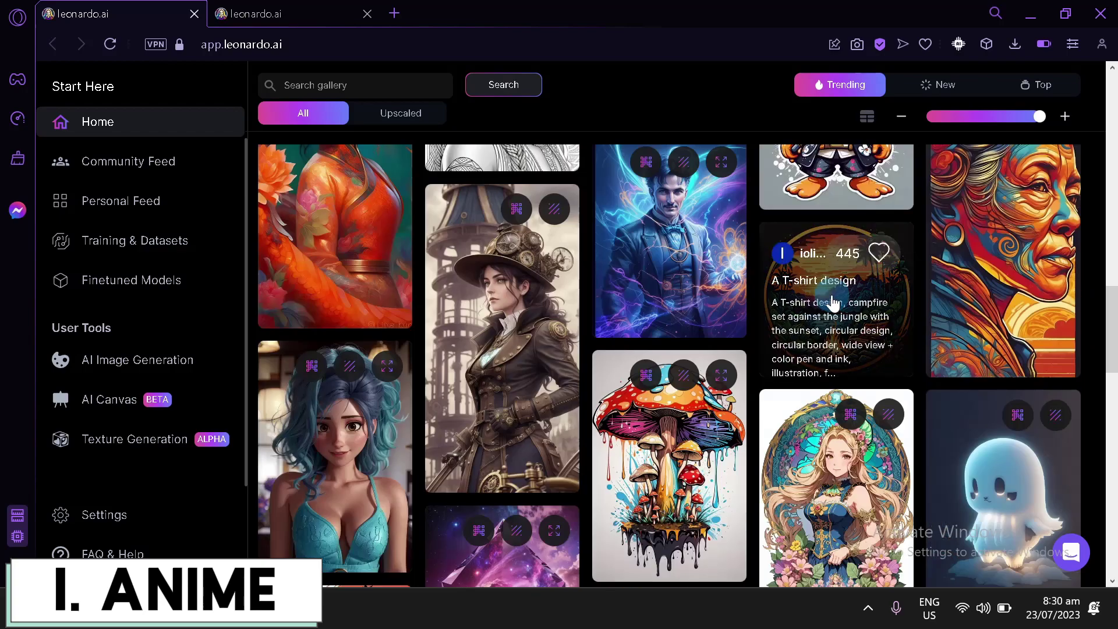
scroll(825, 284, up, 18)
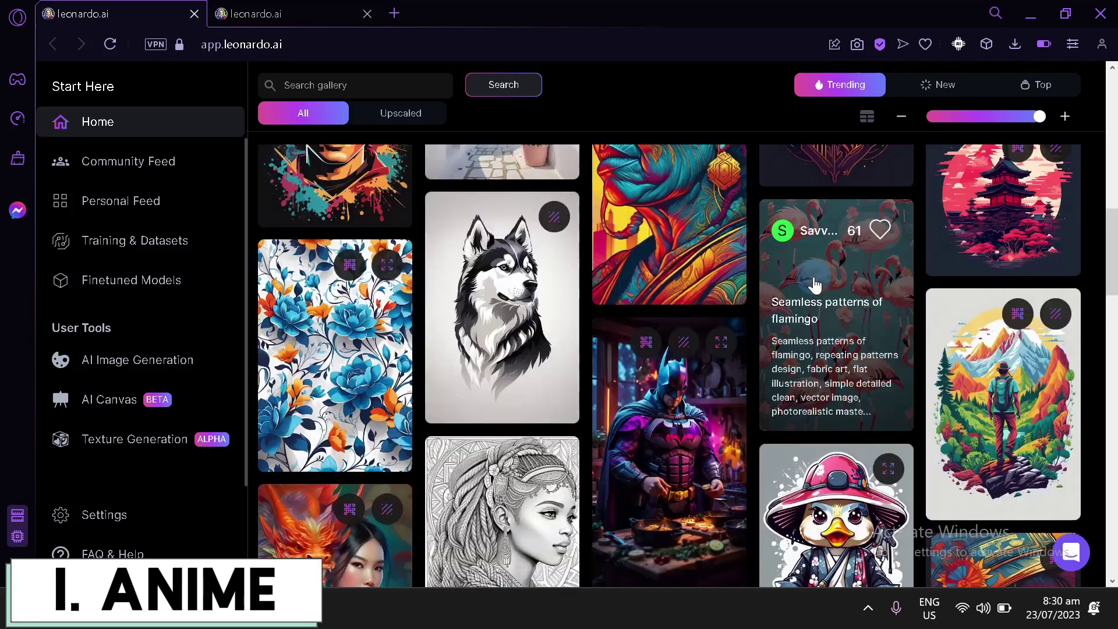
scroll(366, 333, up, 2)
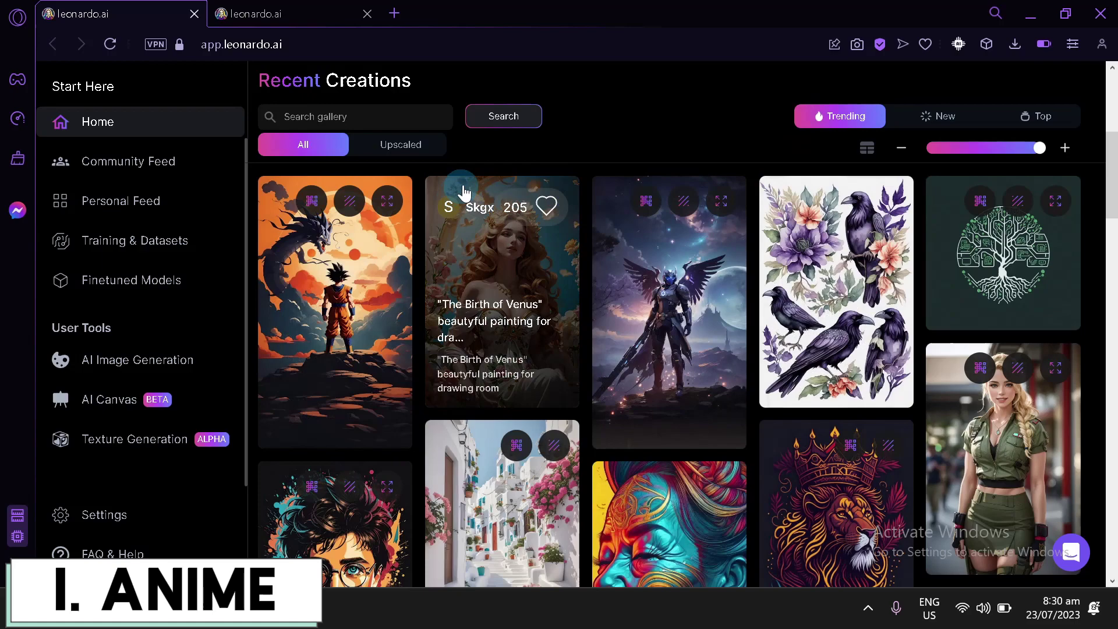
scroll(462, 192, down, 15)
scroll(859, 345, down, 4)
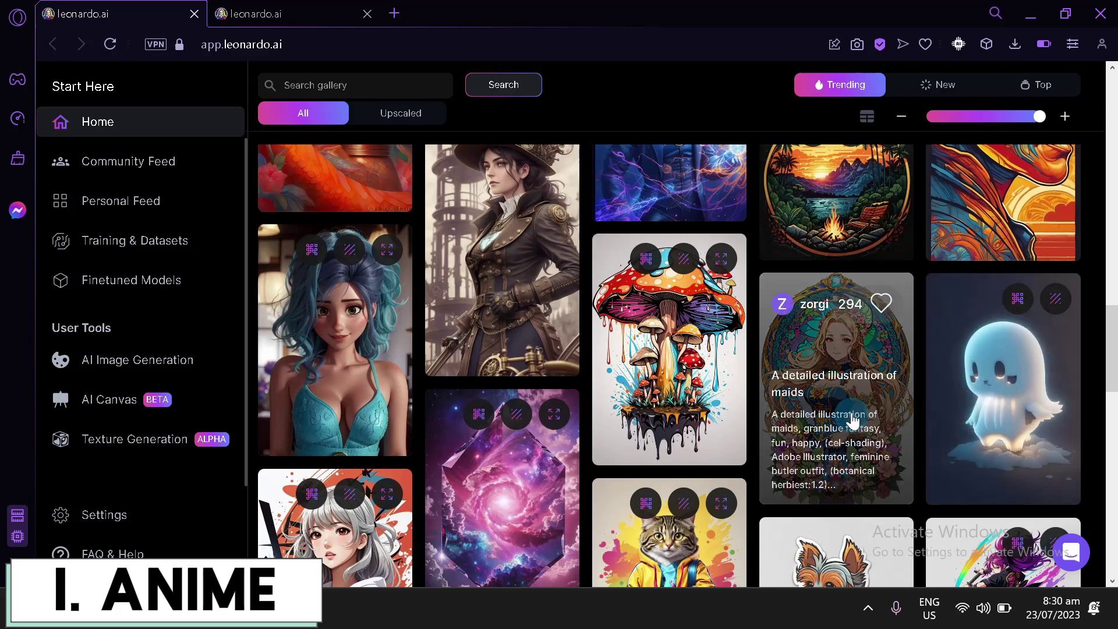
scroll(854, 419, up, 15)
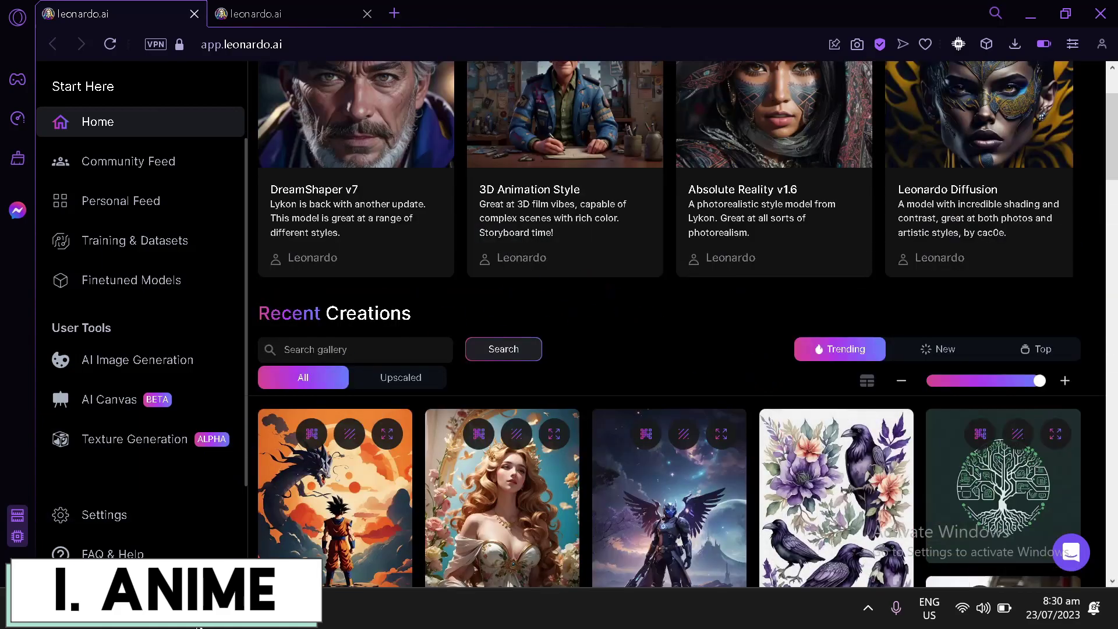
- Glance at the topic list notes, then go to the AI Generation Tool tab
click(198, 626)
click(621, 350)
click(348, 4)
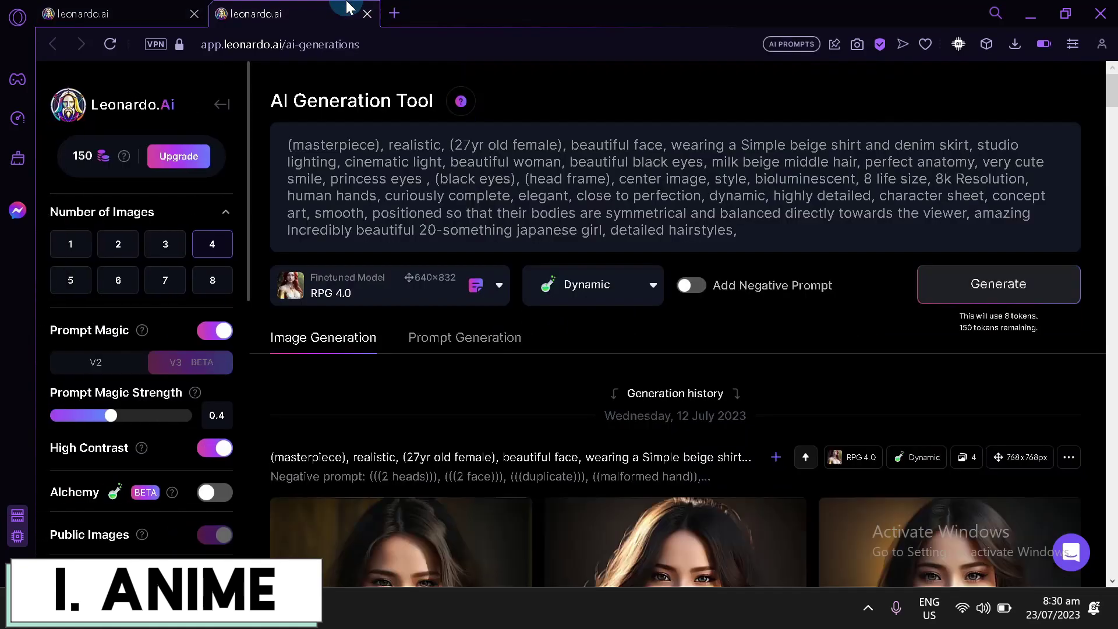
- Clear the old realistic-woman prompt from the generator's prompt box
click(149, 8)
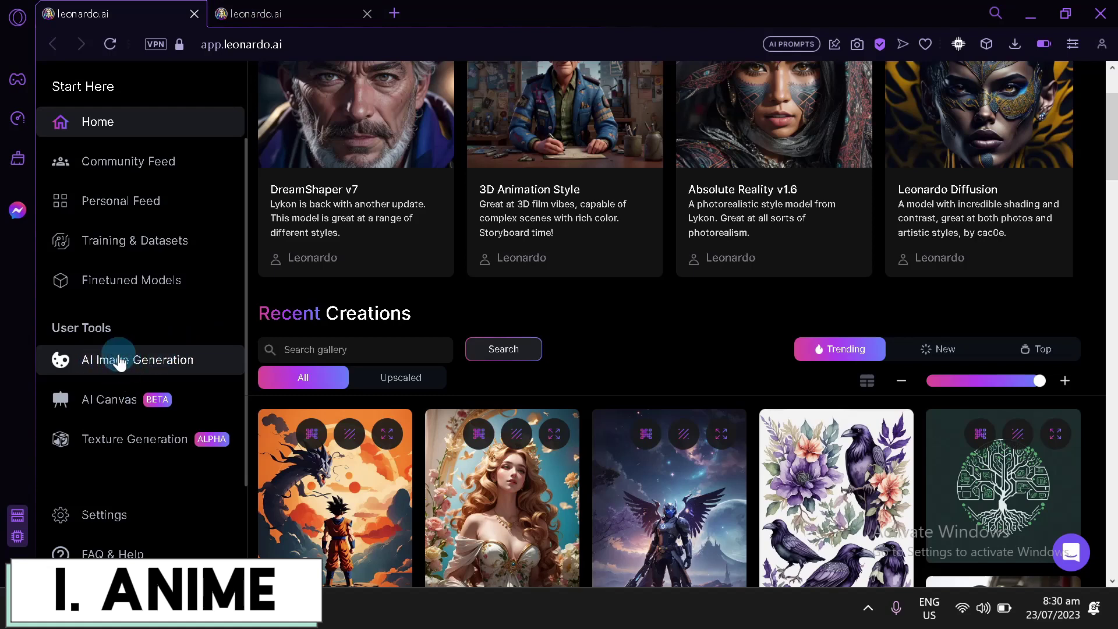
click(319, 8)
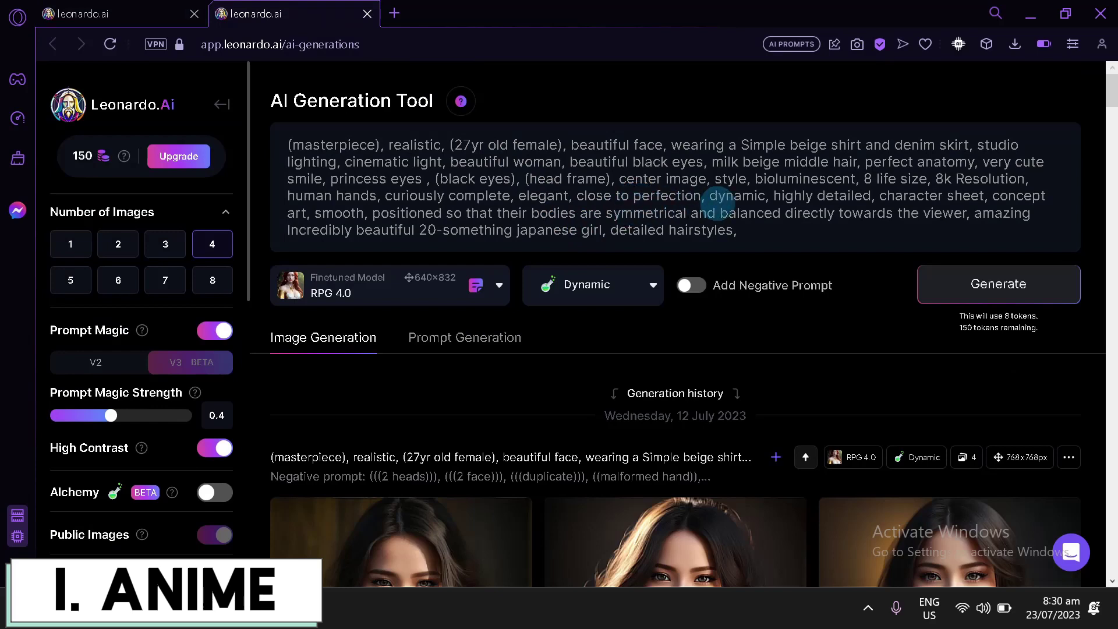
drag(718, 198, 279, 137)
key(ctrl+a)
key(BackSpace)
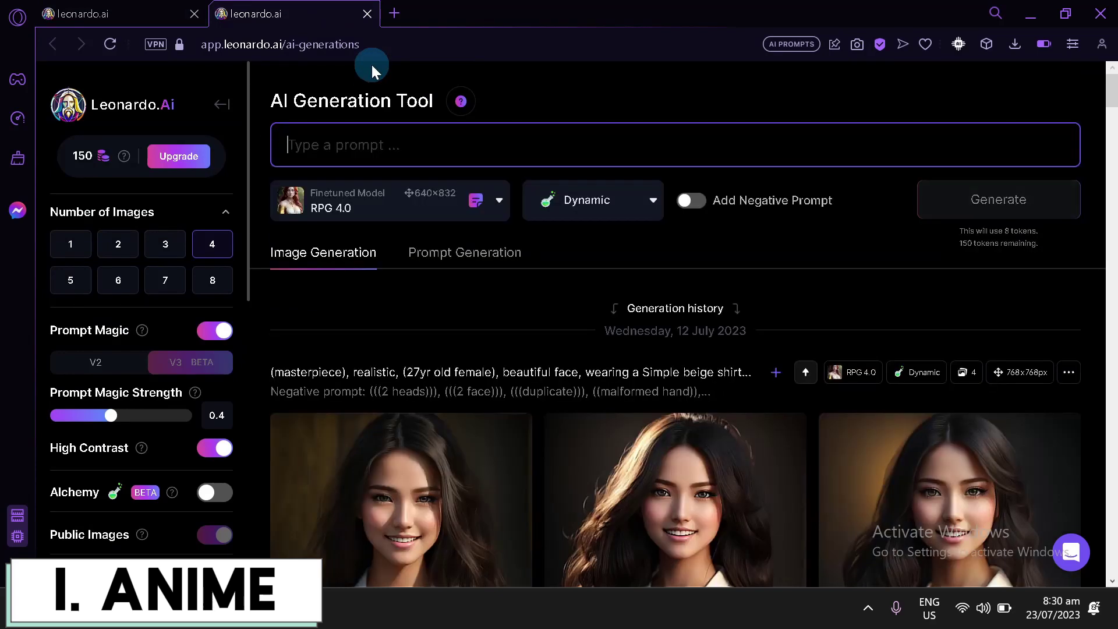
- Check the model list without changing RPG 4.0, then return to the home gallery
click(499, 200)
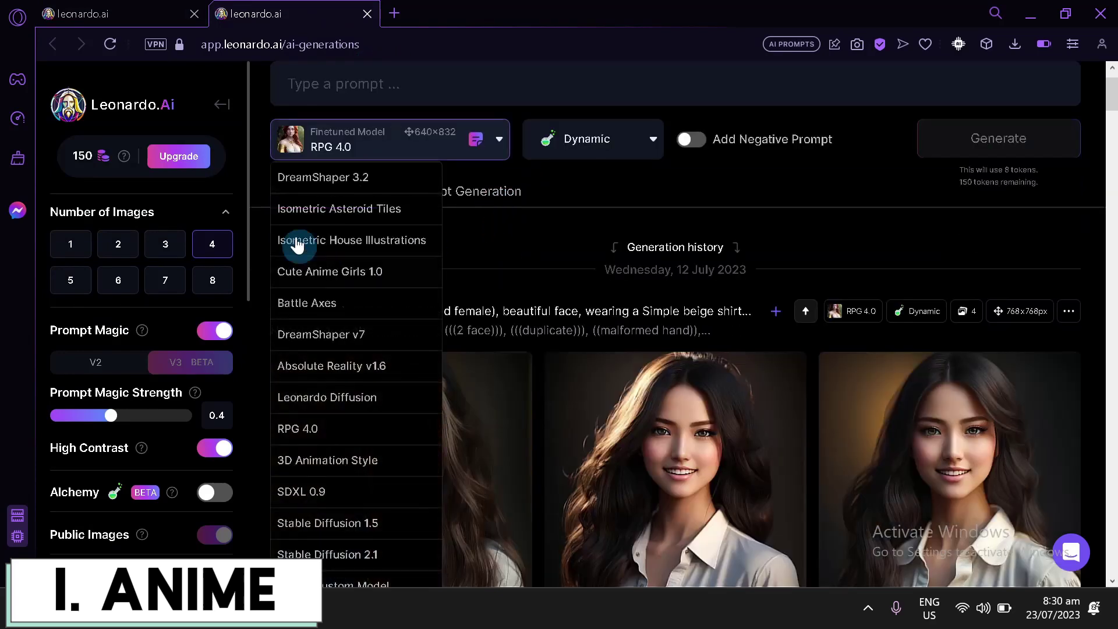
click(499, 139)
click(164, 13)
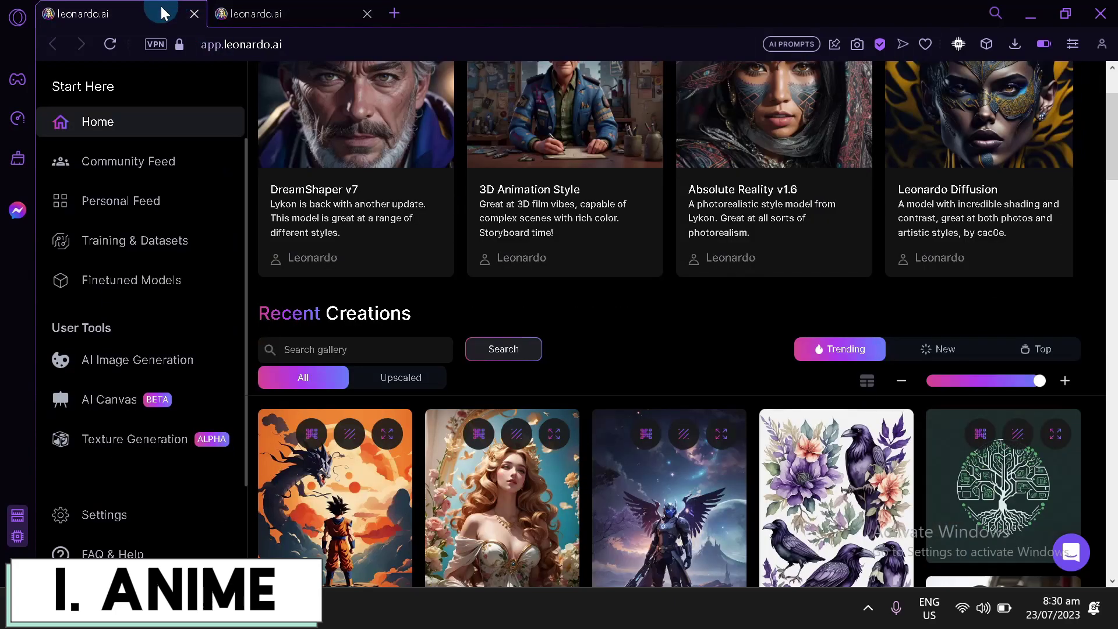
scroll(499, 274, down, 4)
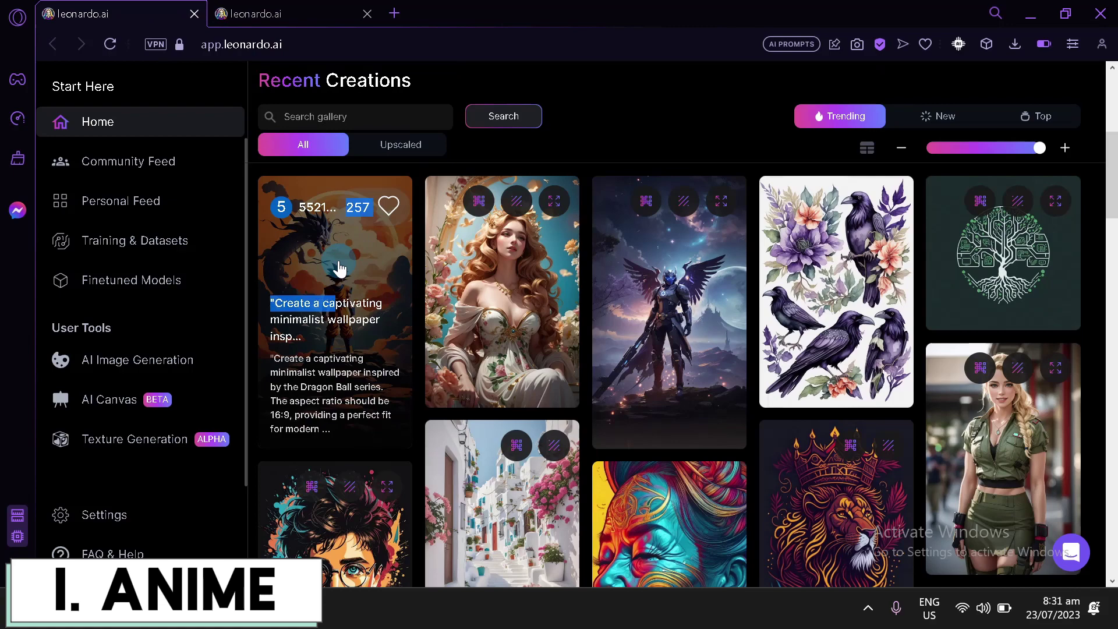
- Copy the Goku card's Dragon Ball minimalist wallpaper prompt and paste it into the generator
click(338, 267)
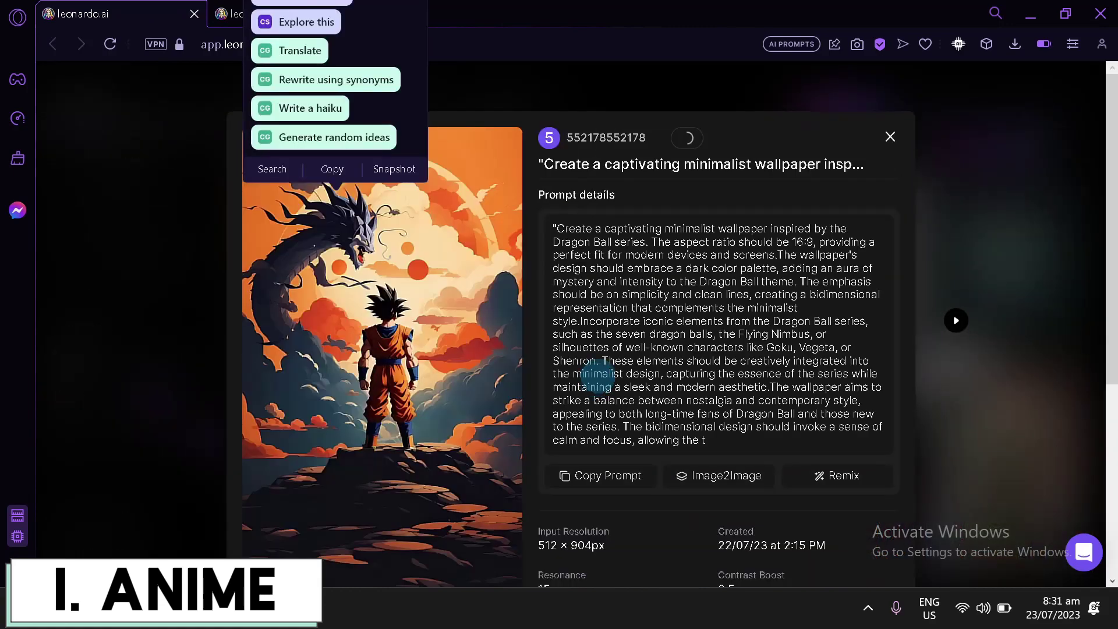
scroll(400, 263, down, 4)
scroll(399, 263, up, 4)
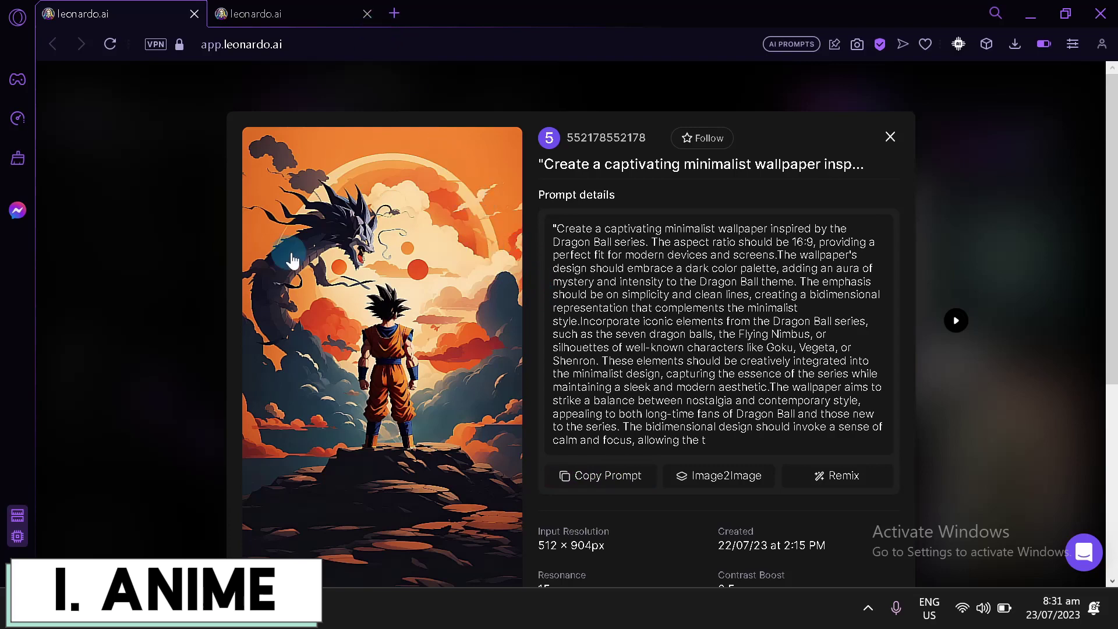
click(258, 10)
scroll(568, 171, up, 1)
click(481, 147)
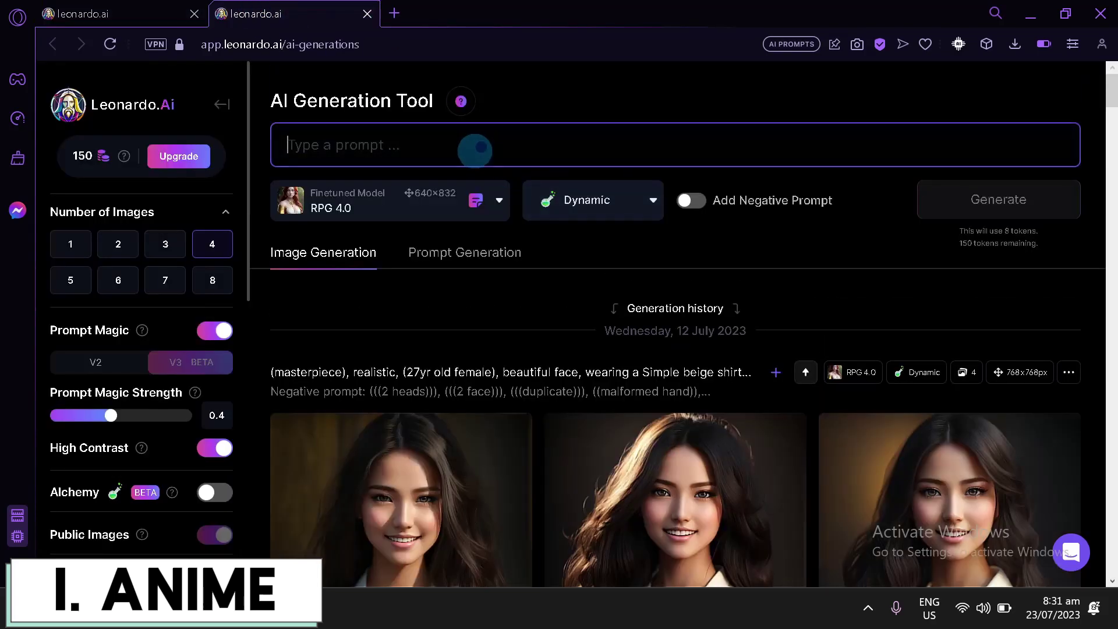
text("Create a captivating minimalist wallpaper inspired by the Dragon Ball series. The aspect ratio should be 16:9, providing a perfect fit for modern devices and screens.The wallpaper's design should embrace a dark color palette, adding an aura of mystery and intensity to the Dragon Ball theme. The emphasis should be on simplicity and clean lines, creating a bidimensional representation that complements the minimalist style.Incorporate iconic elements from the Dragon Ball series, such as the seven dragon balls, the Flying Nimbus, or silhouettes of well-known characters like Goku, Vegeta, or Shenron. These elements should be creatively integrated into the minimalist design, capturing the essence of the series while maintaining a sleek and modern aesthetic.The wallpaper aims to strike a balance between nostalgia and contemporary style, appealing to both long-time fans of Dragon Ball and those new to the series. The bidimensional design should invoke a sense of calm and focus, allowing the t)
click(119, 7)
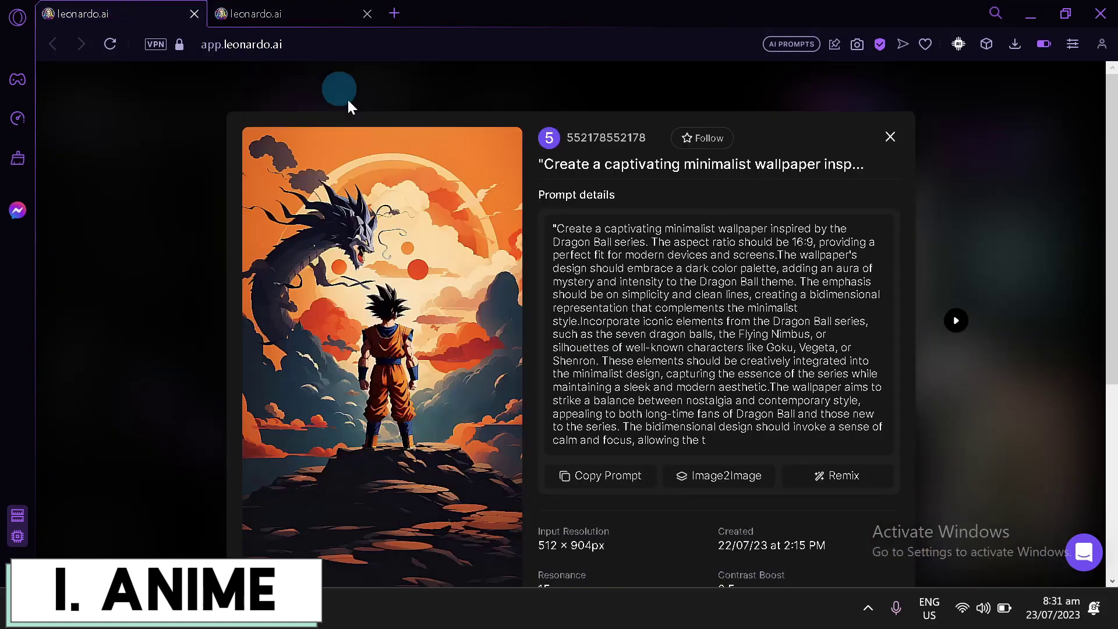
scroll(347, 98, down, 4)
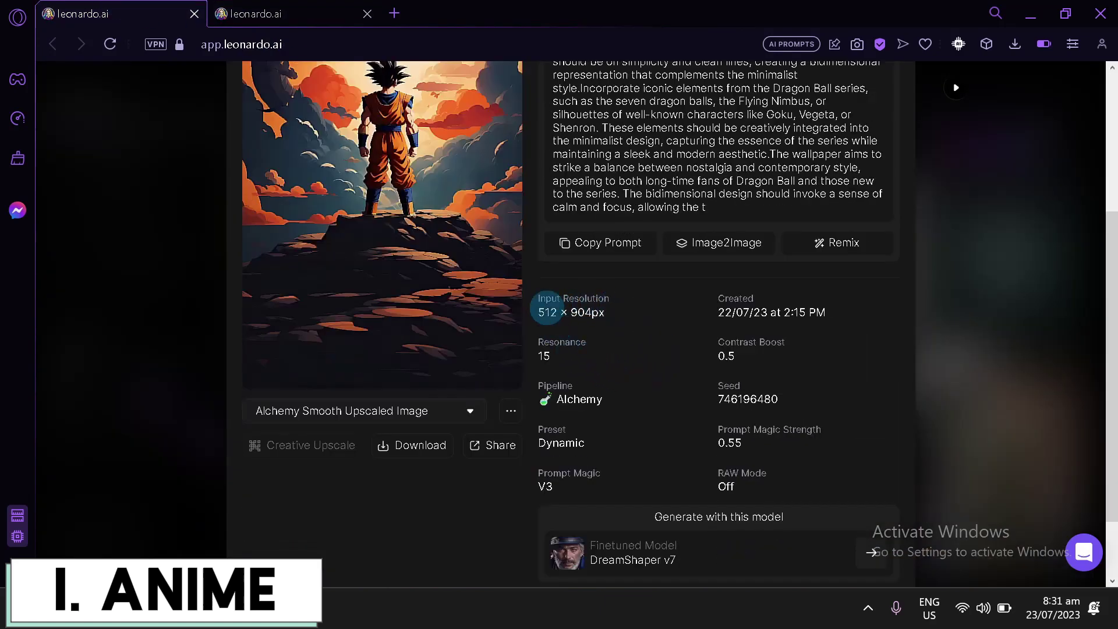
- Compare the generator's settings against the reference Goku image's details
click(275, 7)
scroll(165, 352, down, 4)
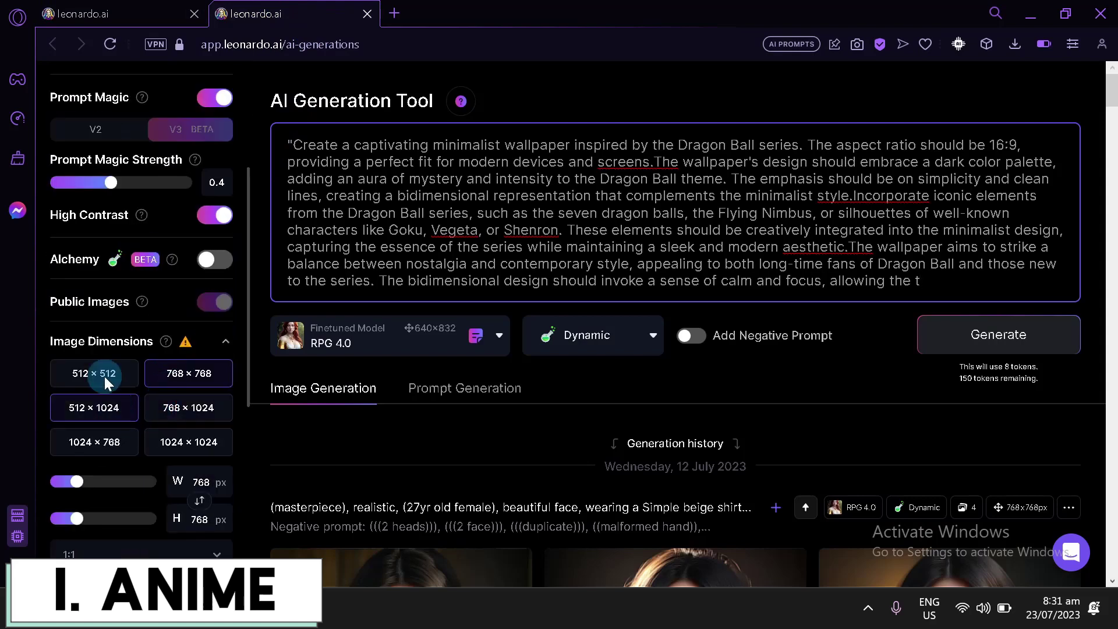
scroll(128, 361, down, 6)
scroll(186, 457, up, 4)
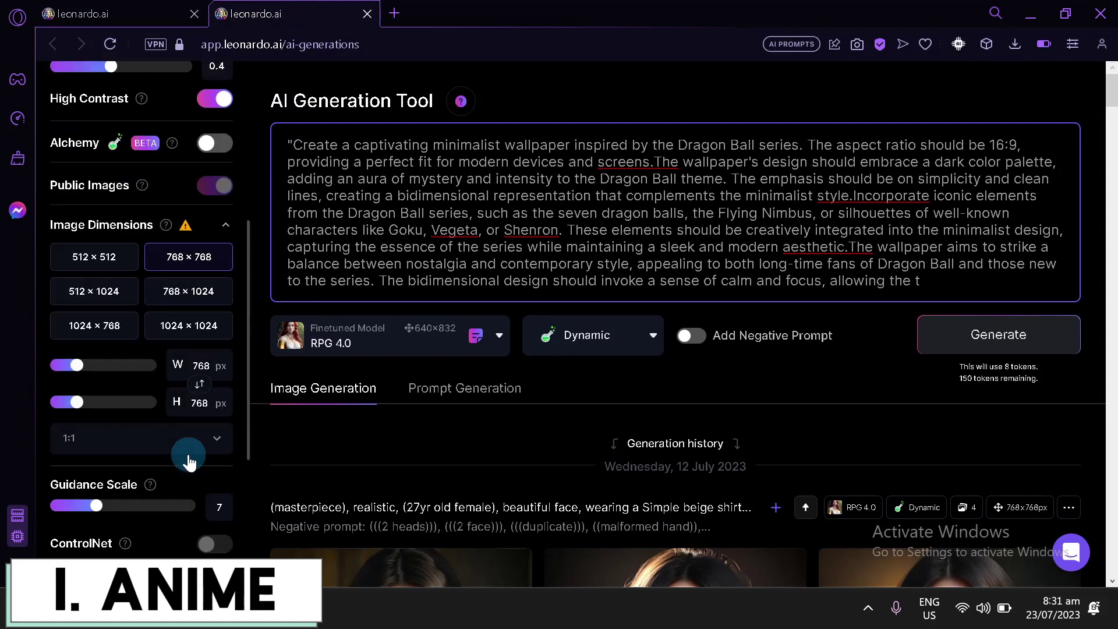
scroll(188, 460, up, 2)
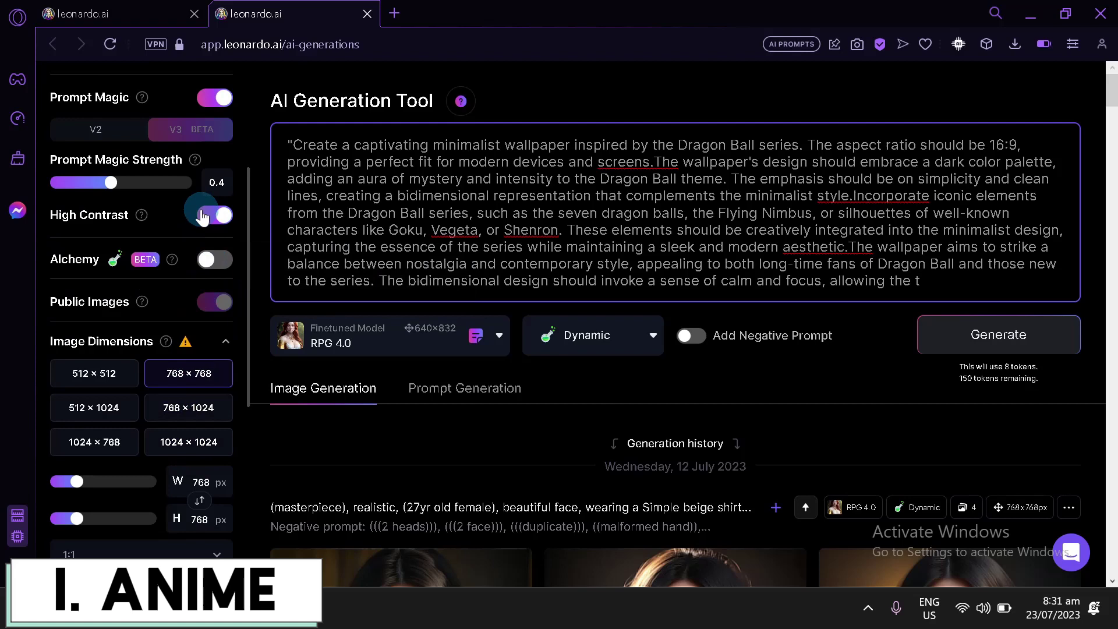
scroll(202, 222, up, 2)
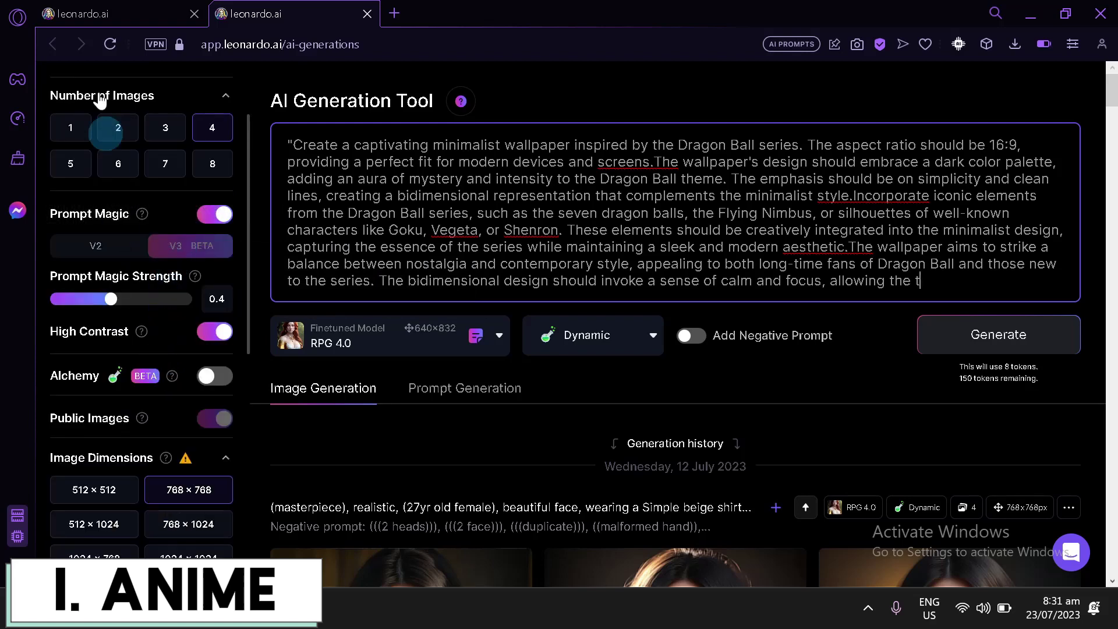
click(130, 5)
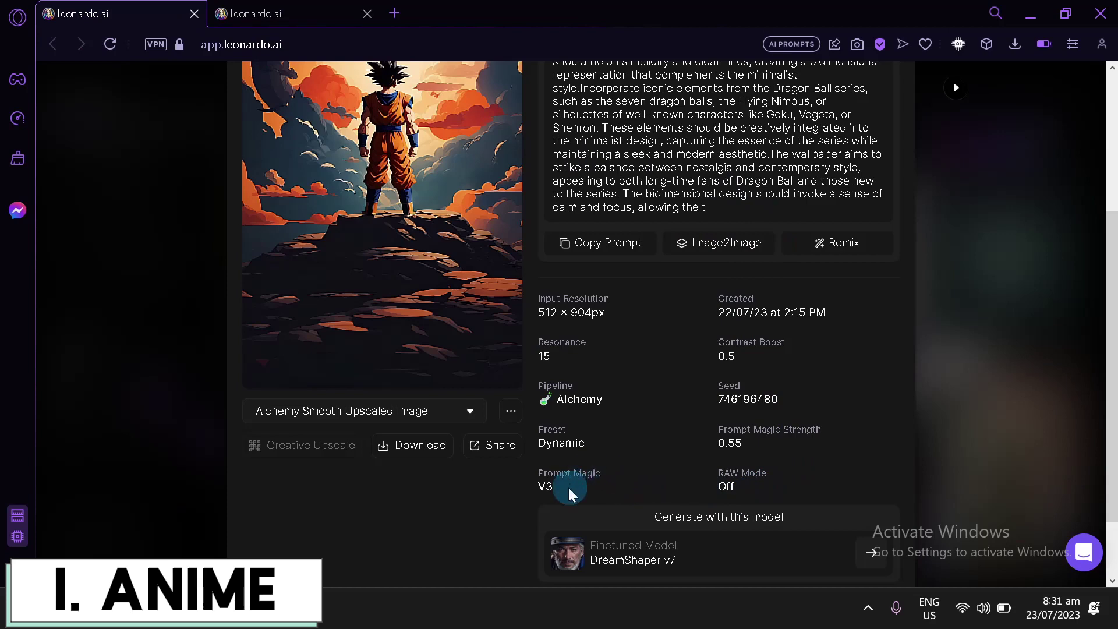
click(280, 14)
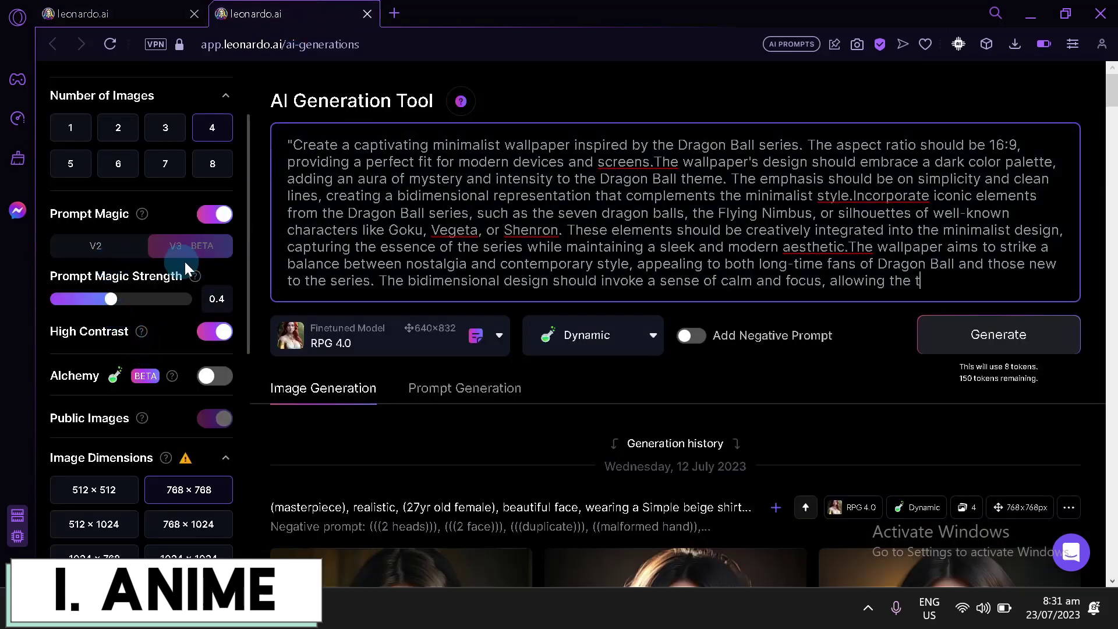
- Try enabling Alchemy and dismiss the expired Alchemy trial offer
mouse_move(180, 245)
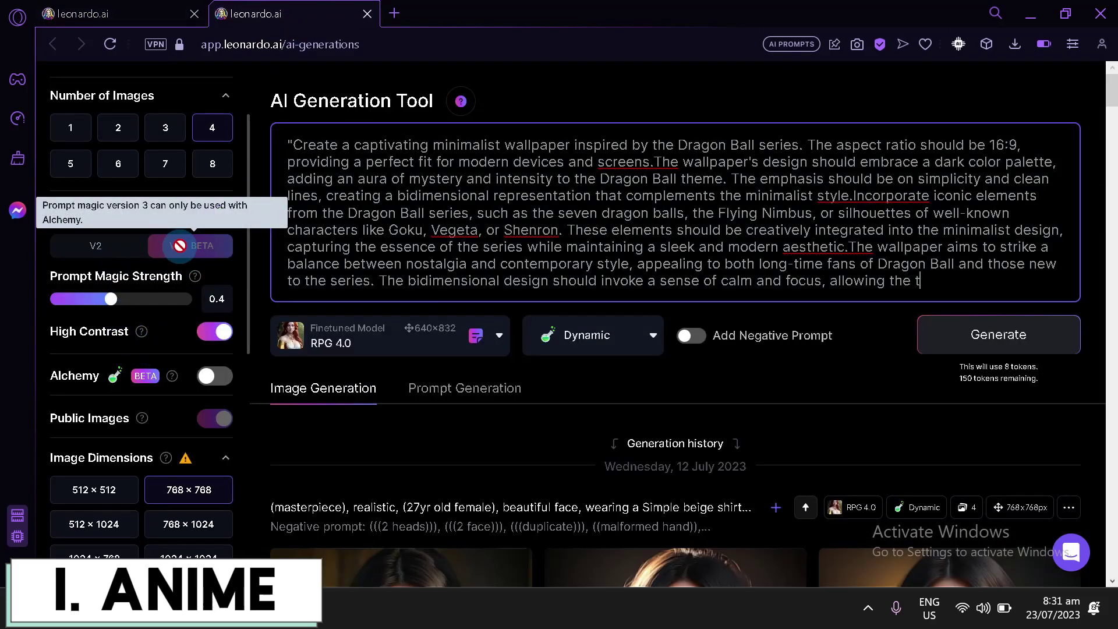
click(221, 375)
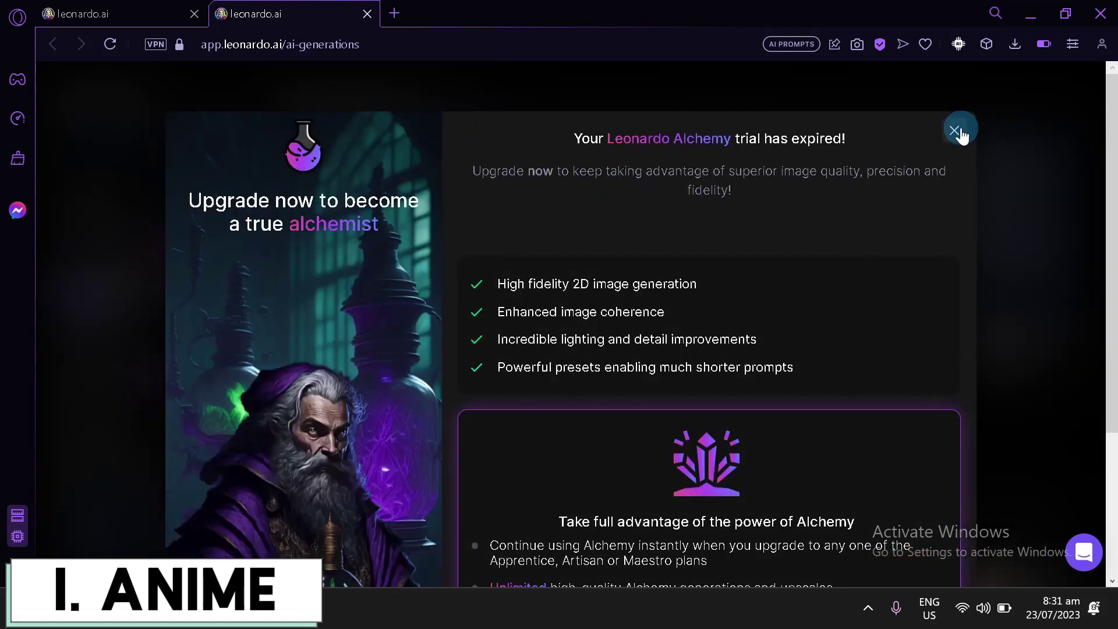
scroll(862, 271, down, 3)
scroll(932, 198, up, 3)
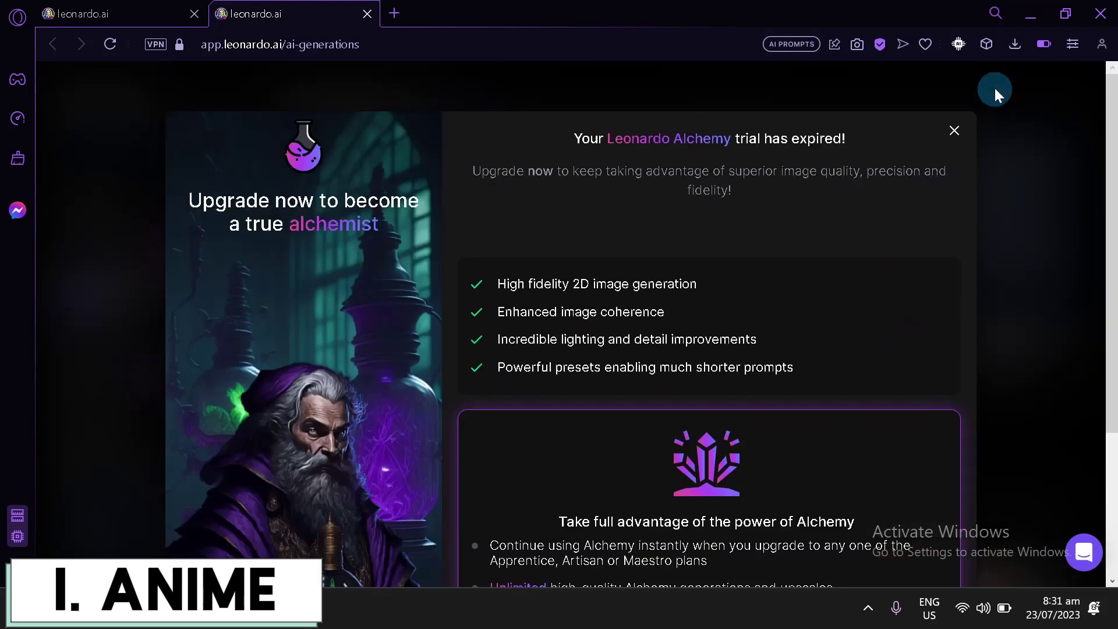
click(953, 130)
- Reopen the Goku wallpaper's details showing Alchemy pipeline and Prompt Magic V3
click(75, 18)
click(337, 314)
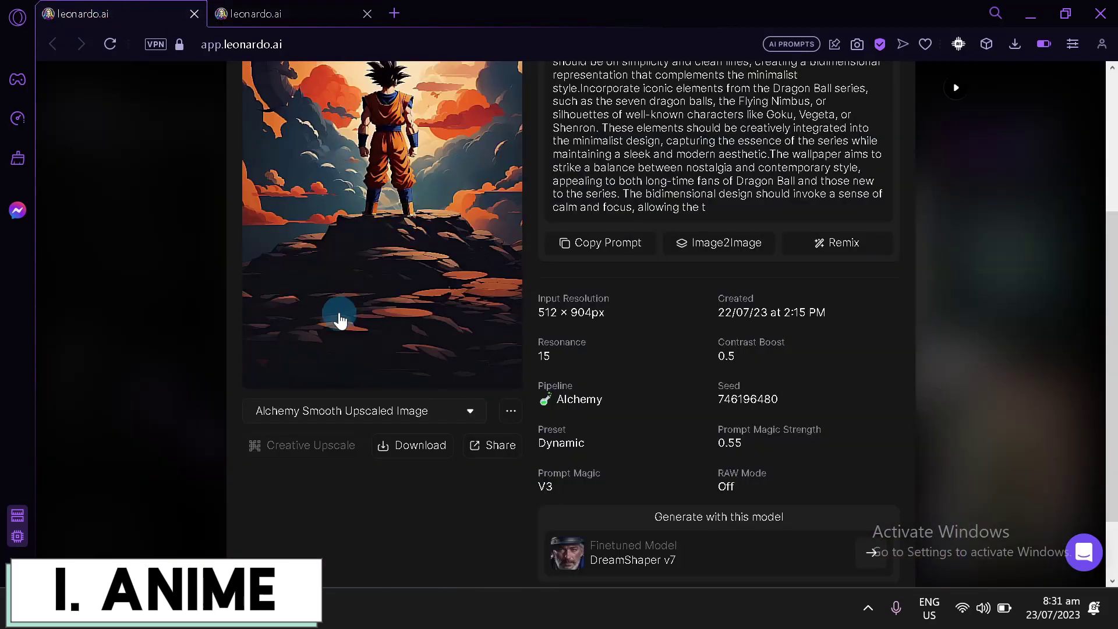
scroll(812, 304, down, 5)
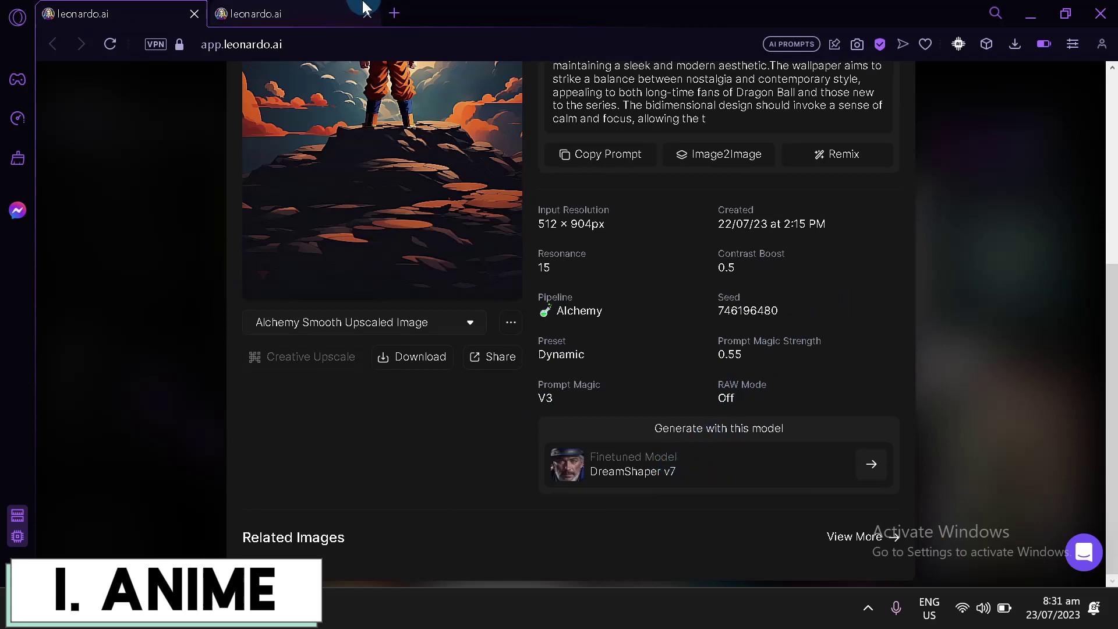
- Change the Finetuned Model to DreamShaper v7
click(315, 13)
click(489, 348)
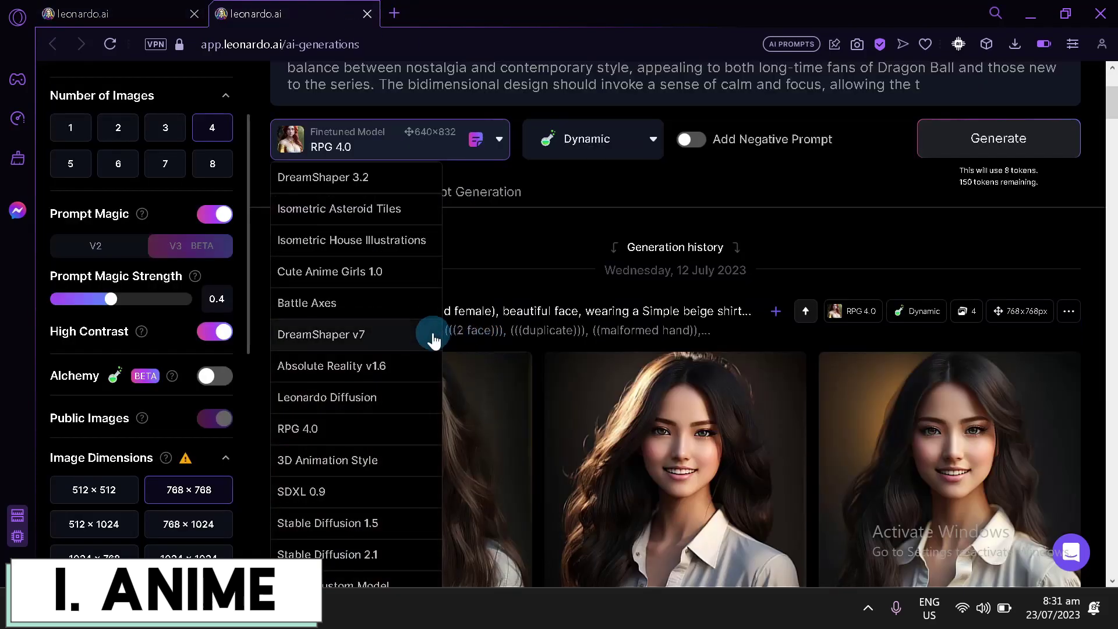
click(400, 336)
scroll(400, 336, up, 3)
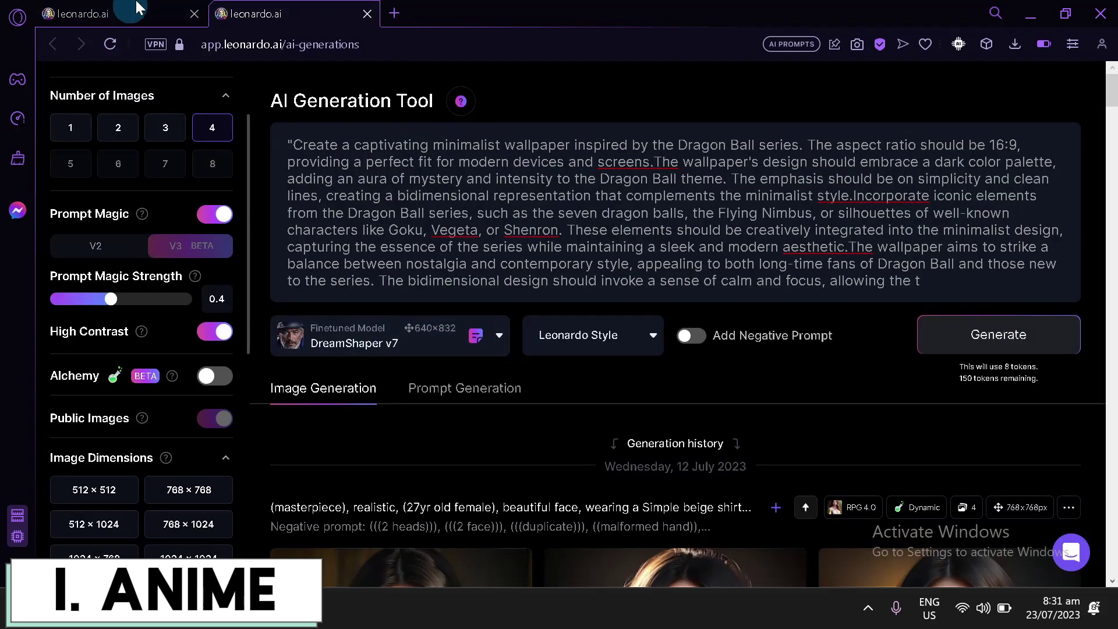
- Recheck the reference image's settings against the generator's
click(119, 13)
click(318, 11)
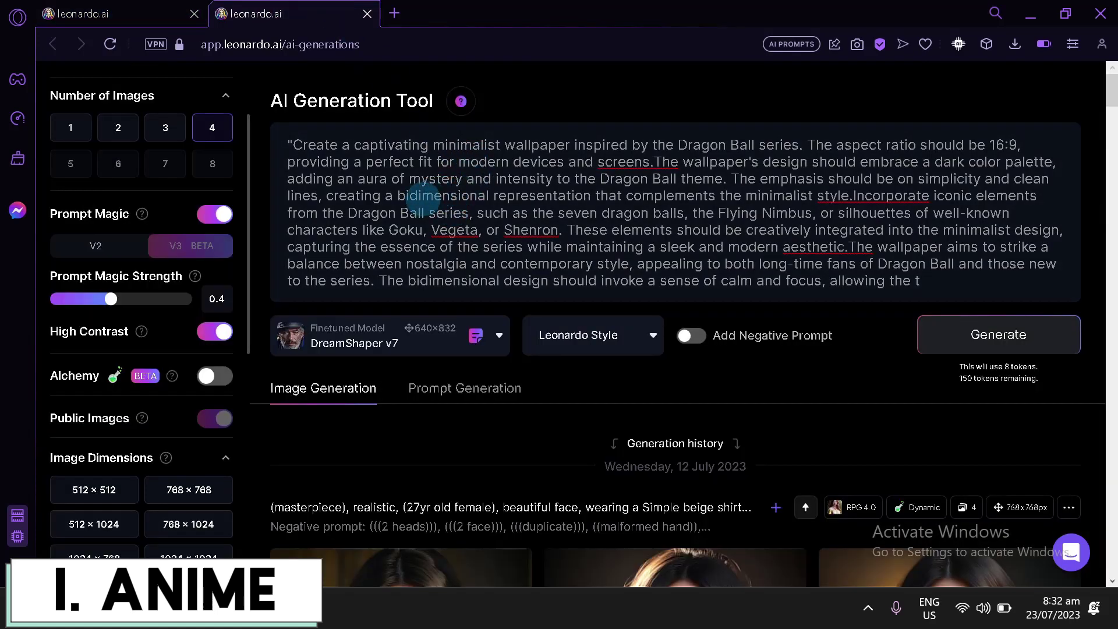
click(153, 11)
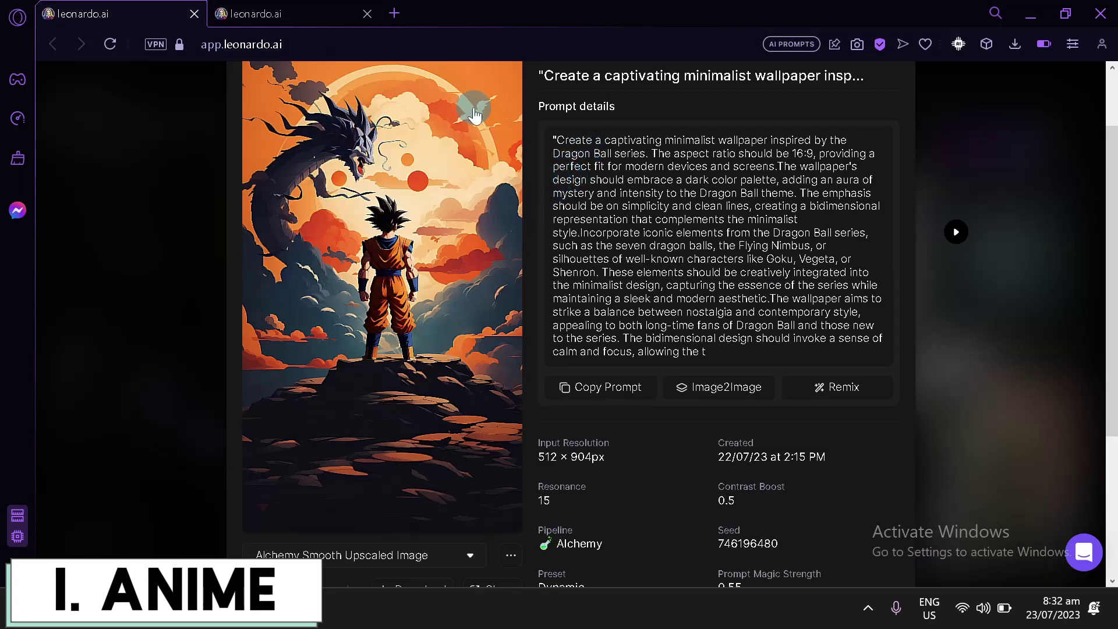
click(291, 13)
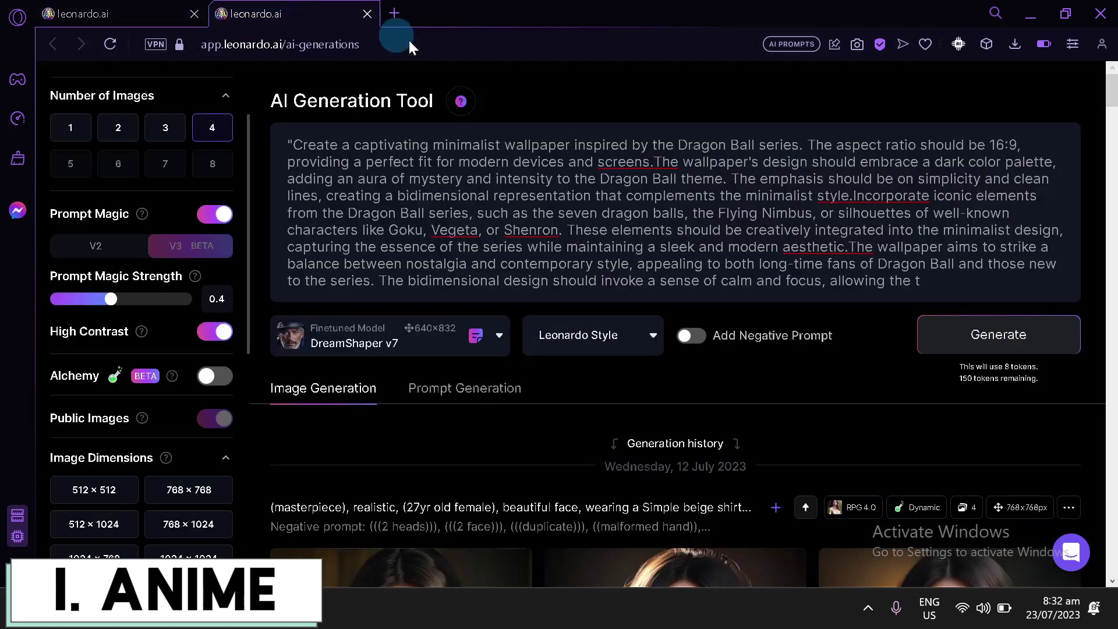
click(622, 186)
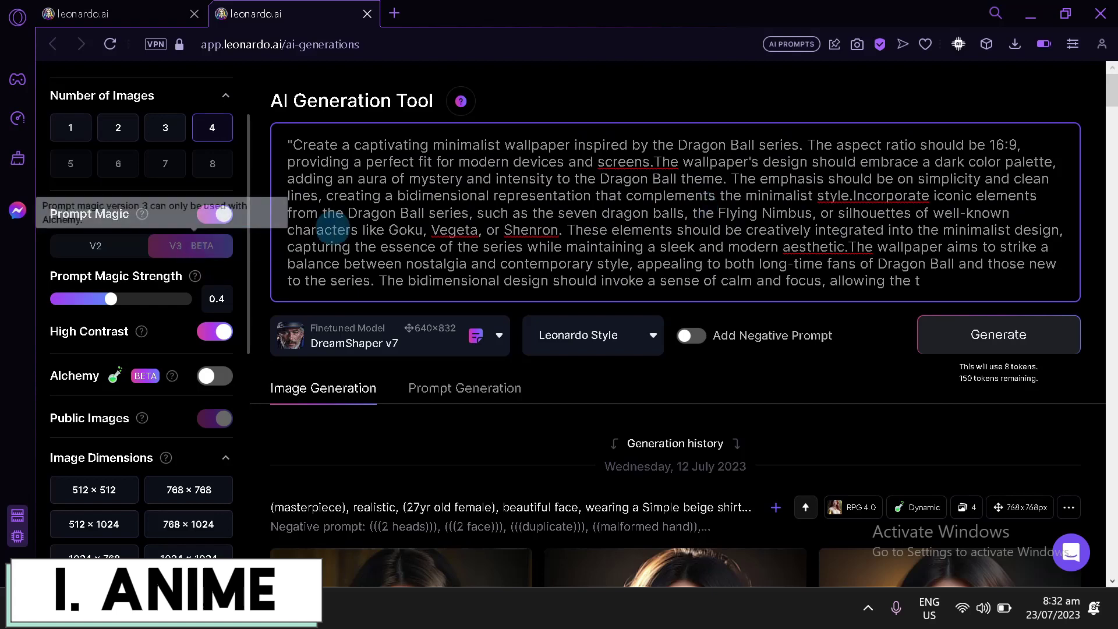
- Set the image size to 1024 × 768
scroll(511, 232, down, 2)
scroll(196, 324, down, 2)
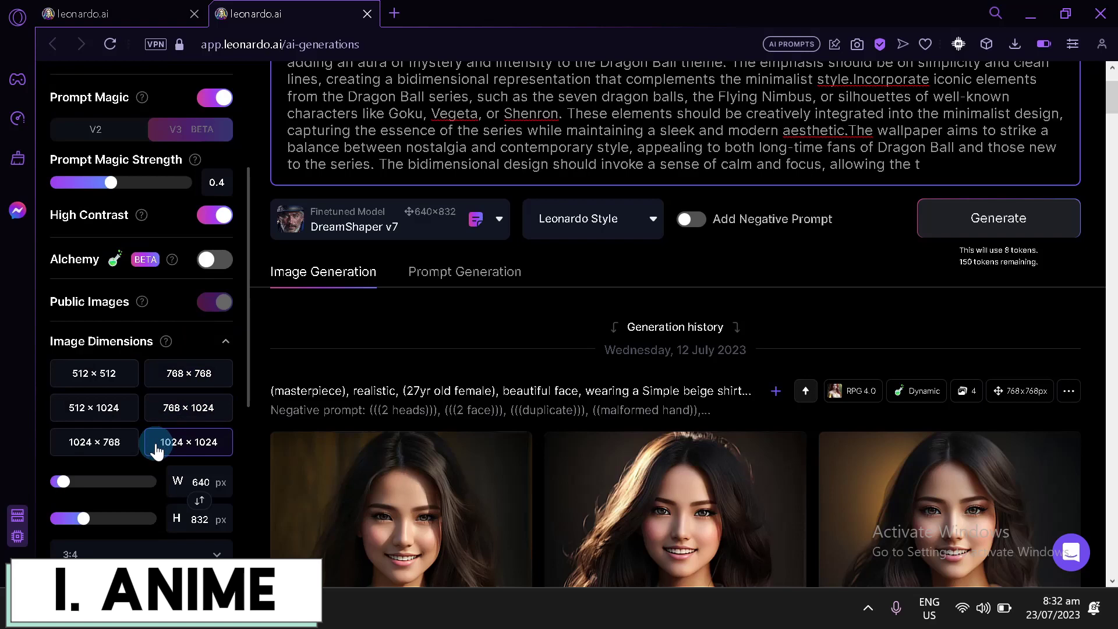
click(102, 455)
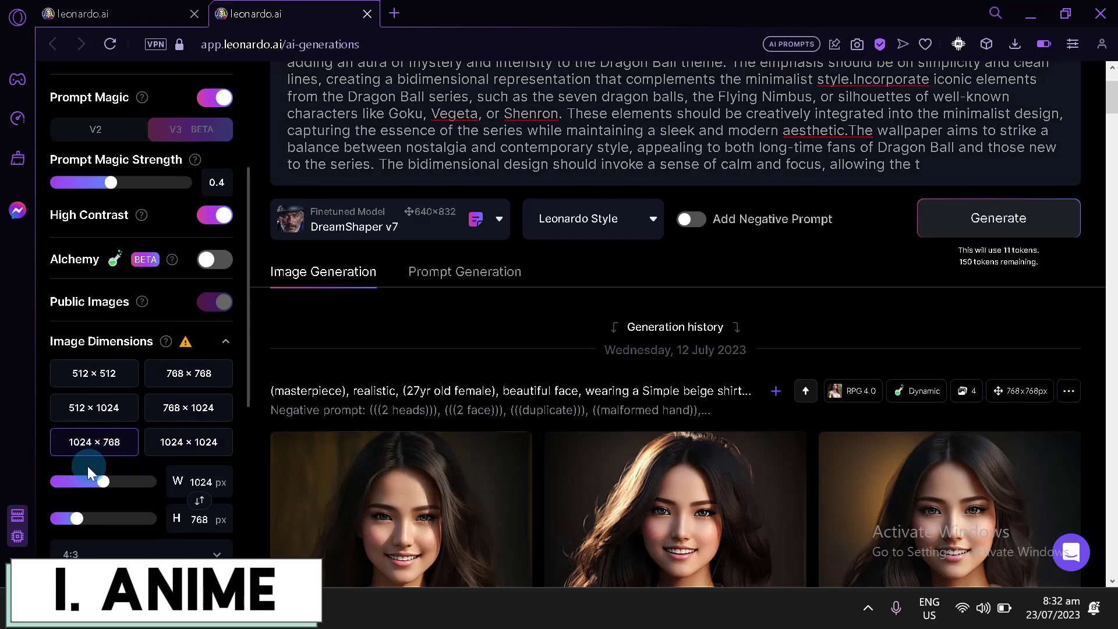
scroll(526, 216, up, 2)
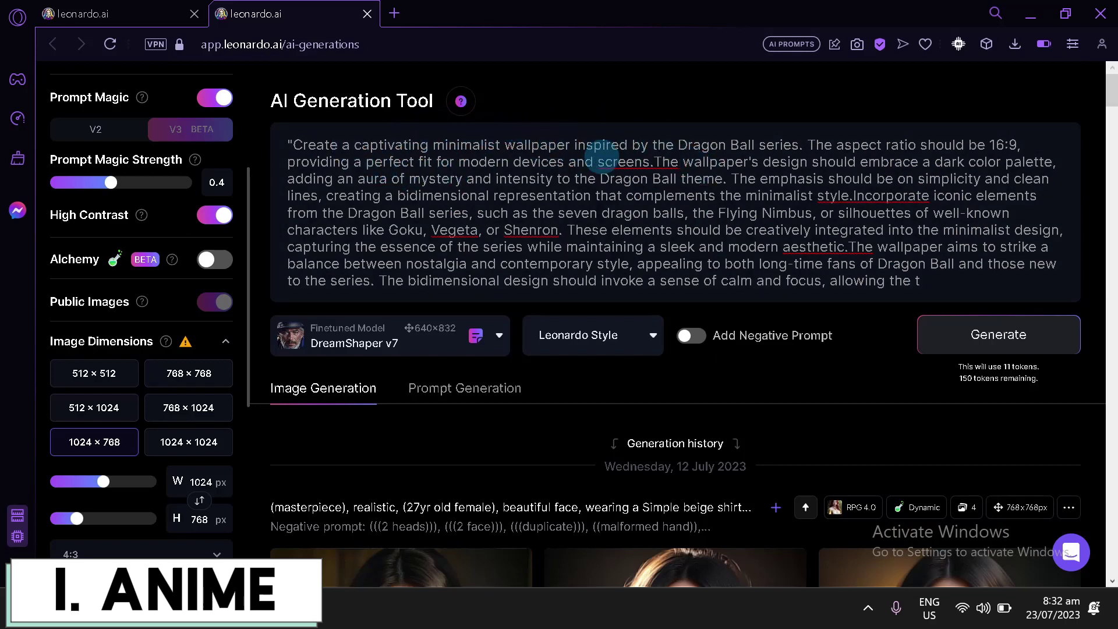
- Replace the first 'Dragon Ball' with 'One piece' and delete the aspect ratio sentence
drag(677, 147, 761, 145)
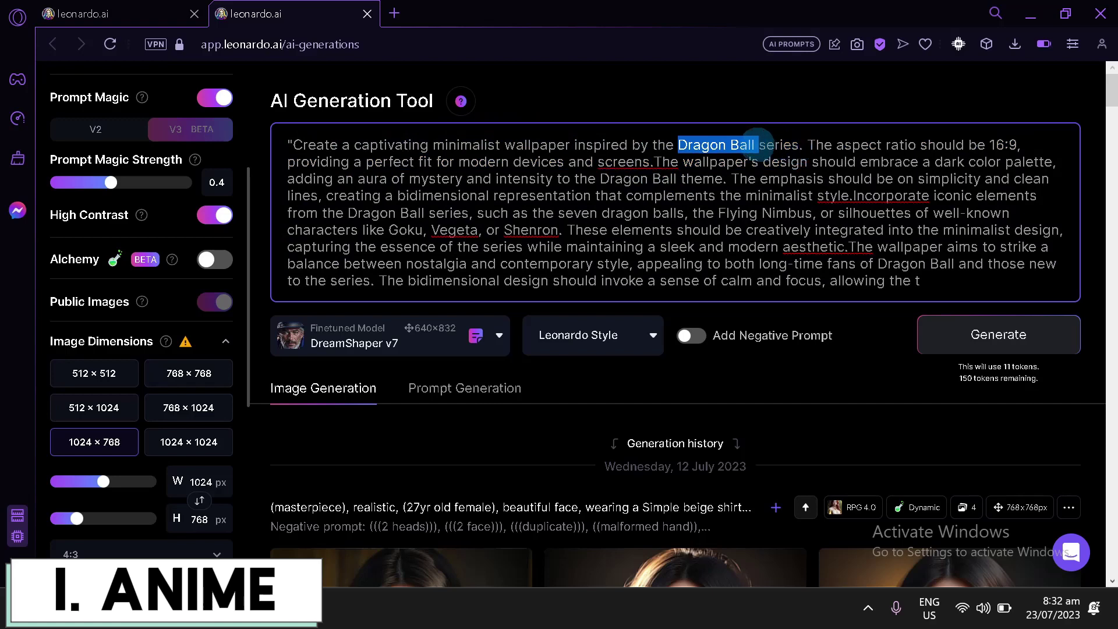
text(One piev)
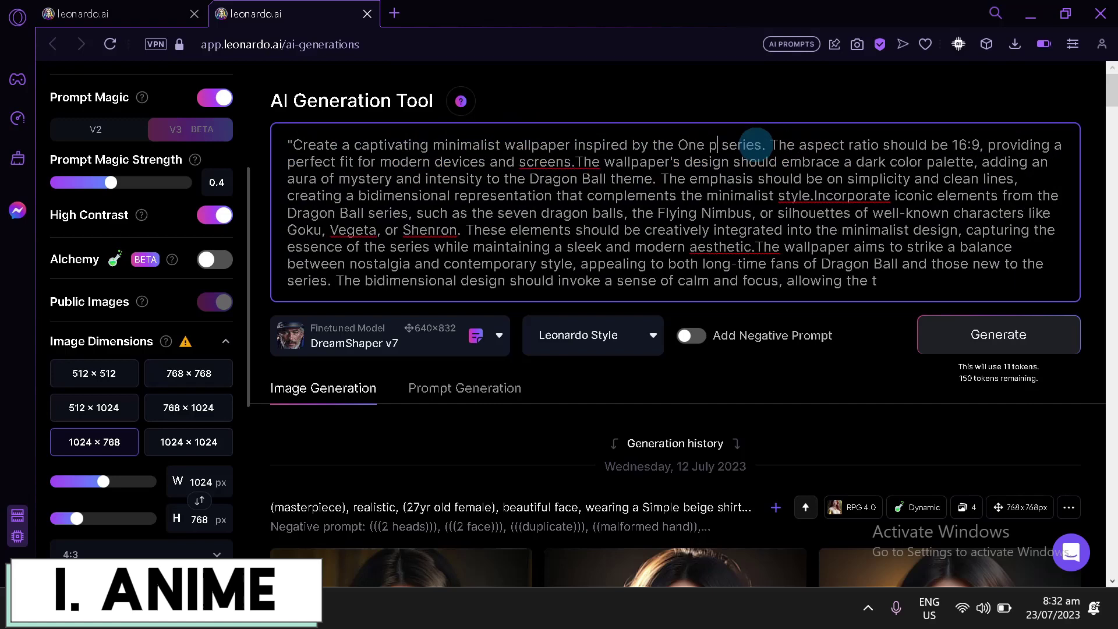
key(BackSpace)
text(ce)
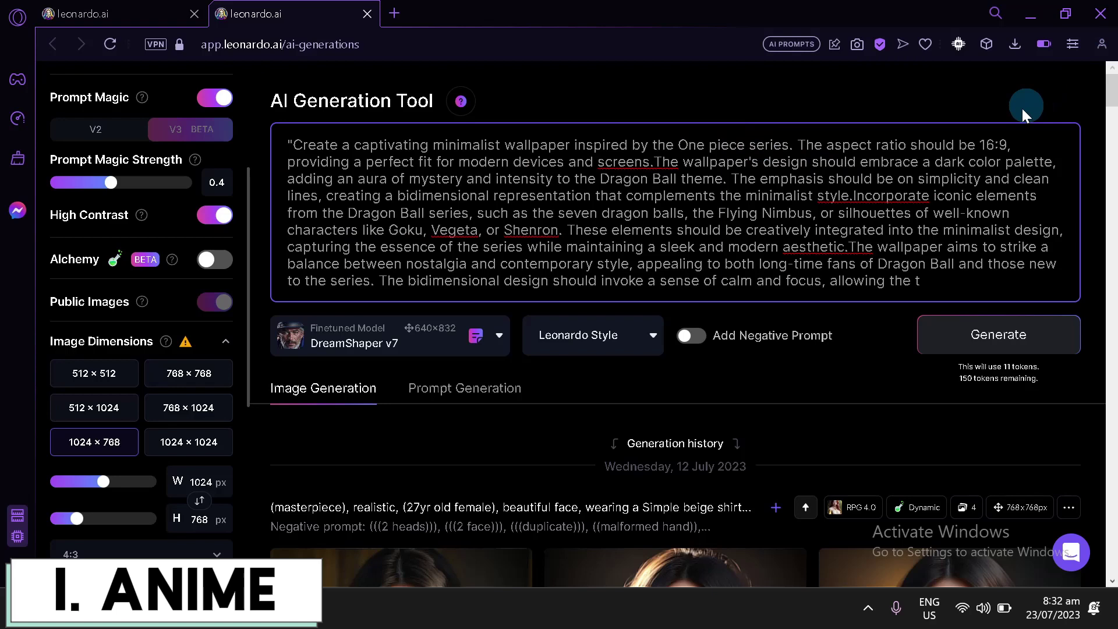
drag(1019, 142, 999, 145)
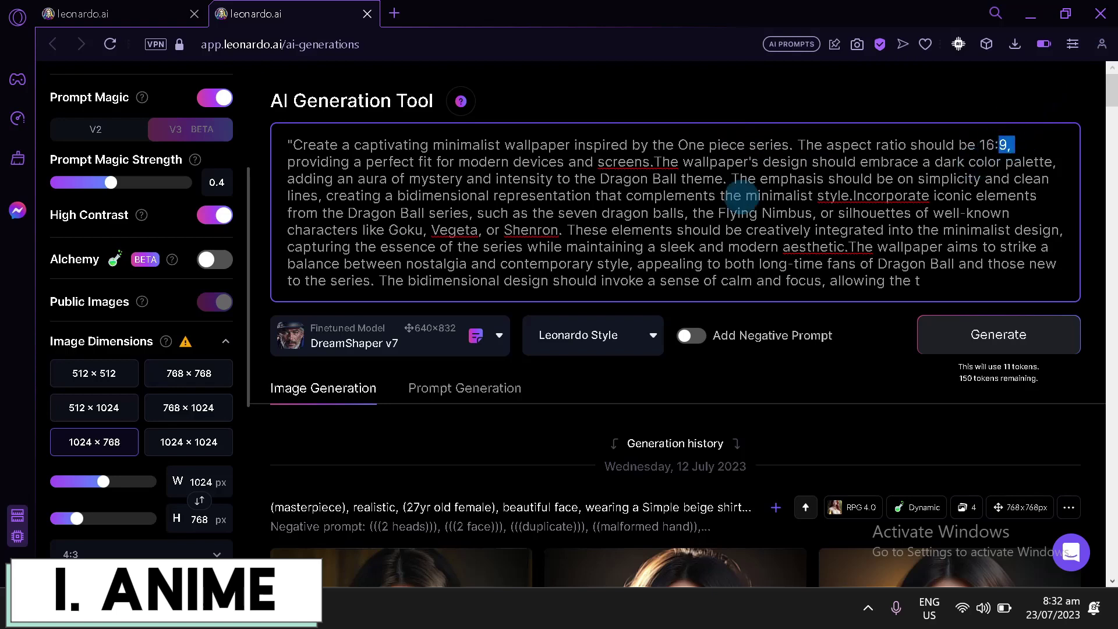
drag(653, 162, 815, 143)
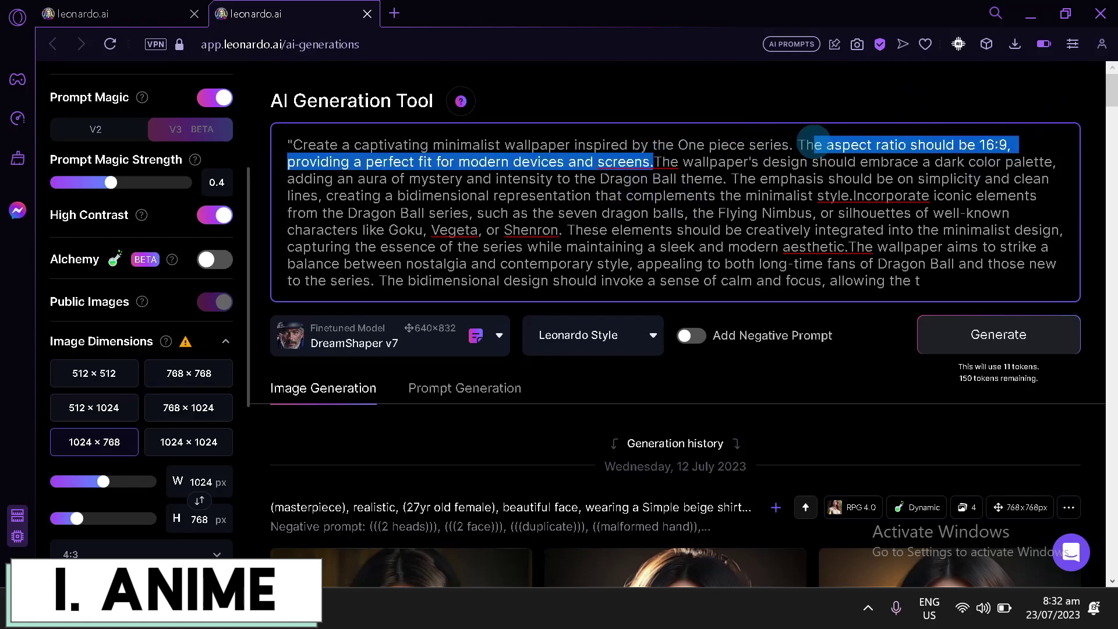
key(BackSpace)
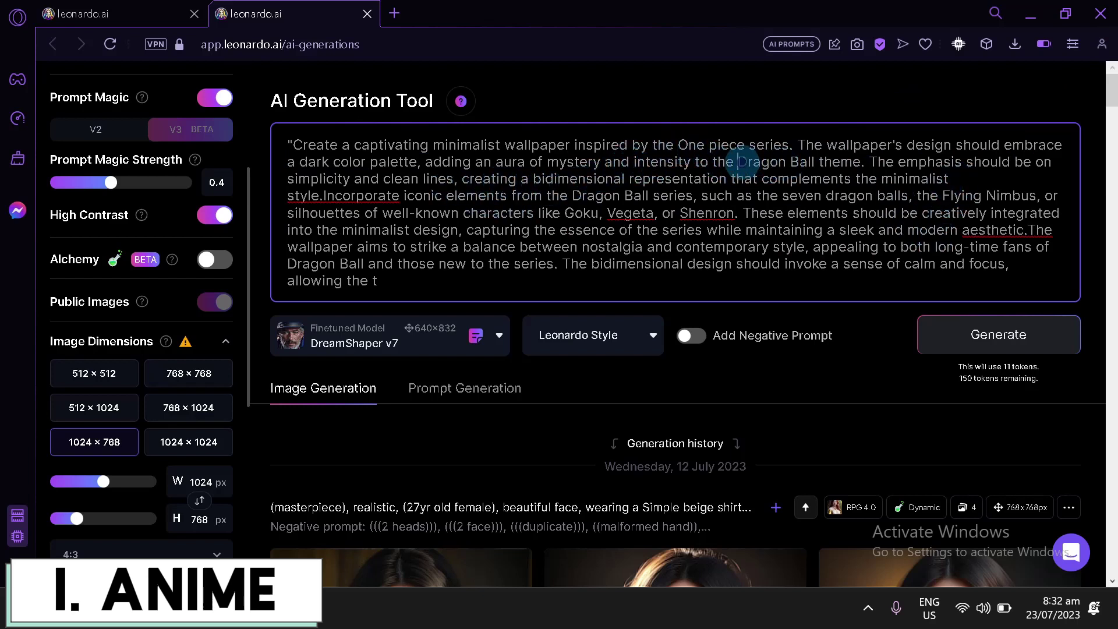
- Replace 'Dragon Ball' with 'One piece' in the theme sentence and before 'series'
drag(738, 163, 810, 169)
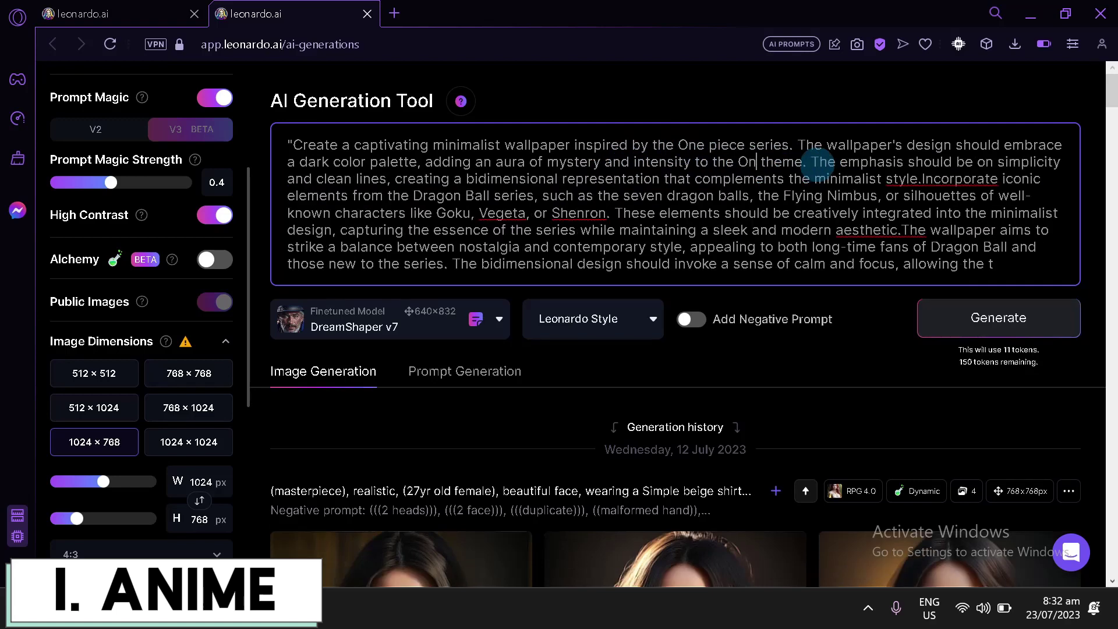
text(One piece)
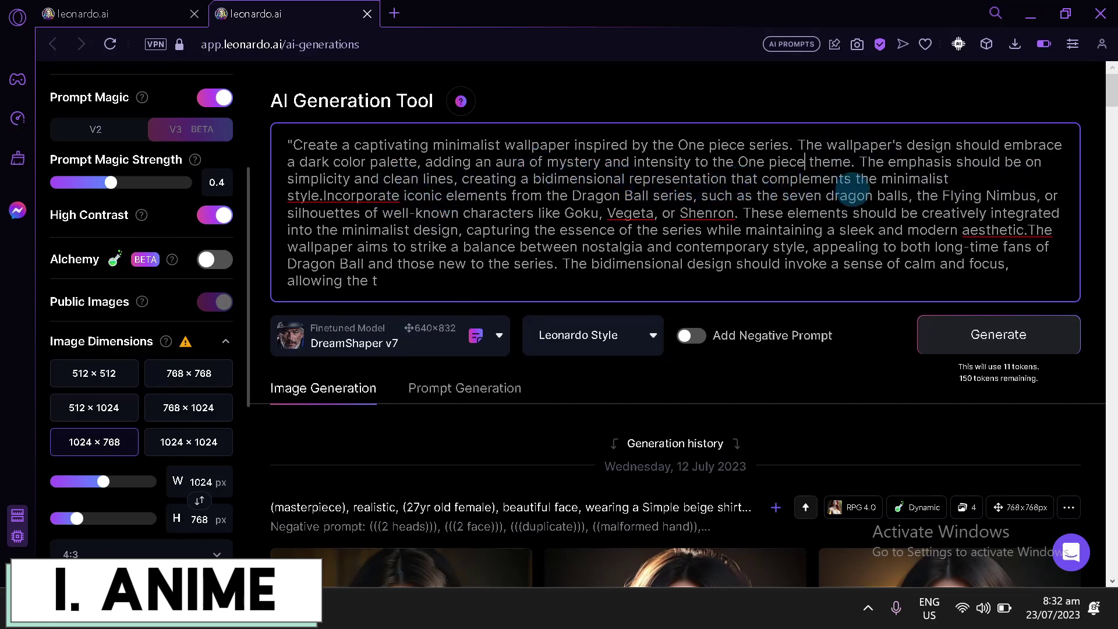
click(321, 197)
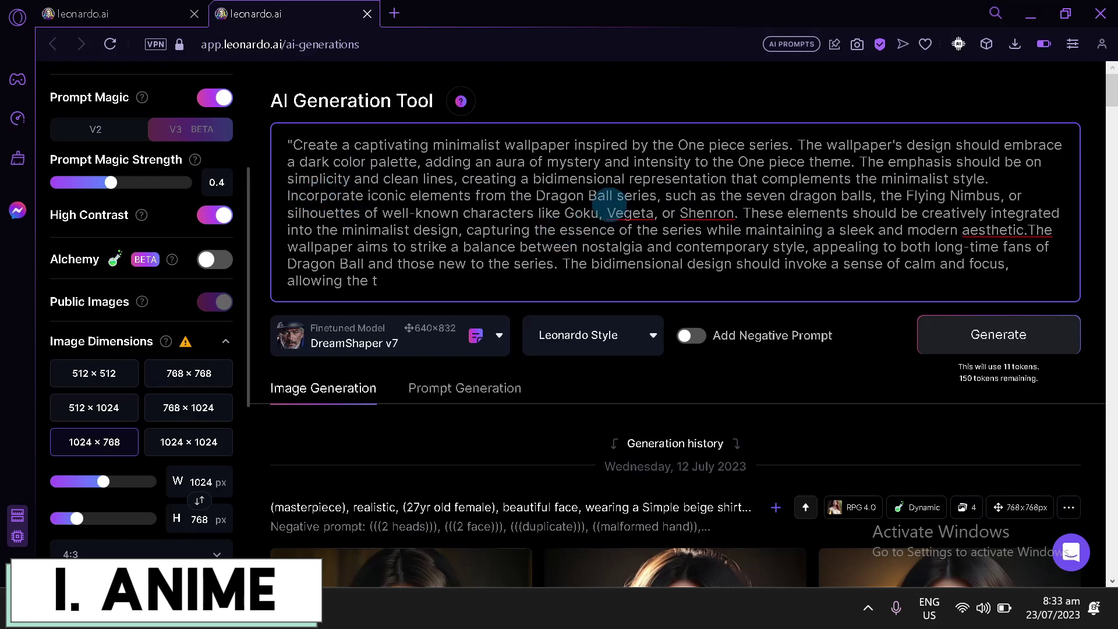
drag(601, 194, 543, 196)
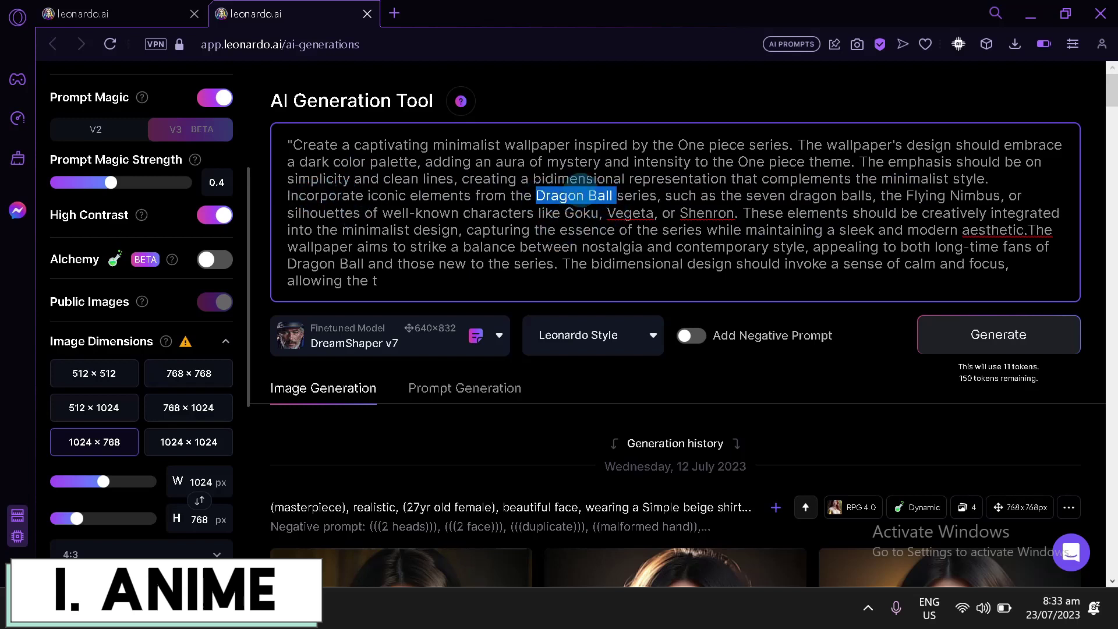
text(One piece)
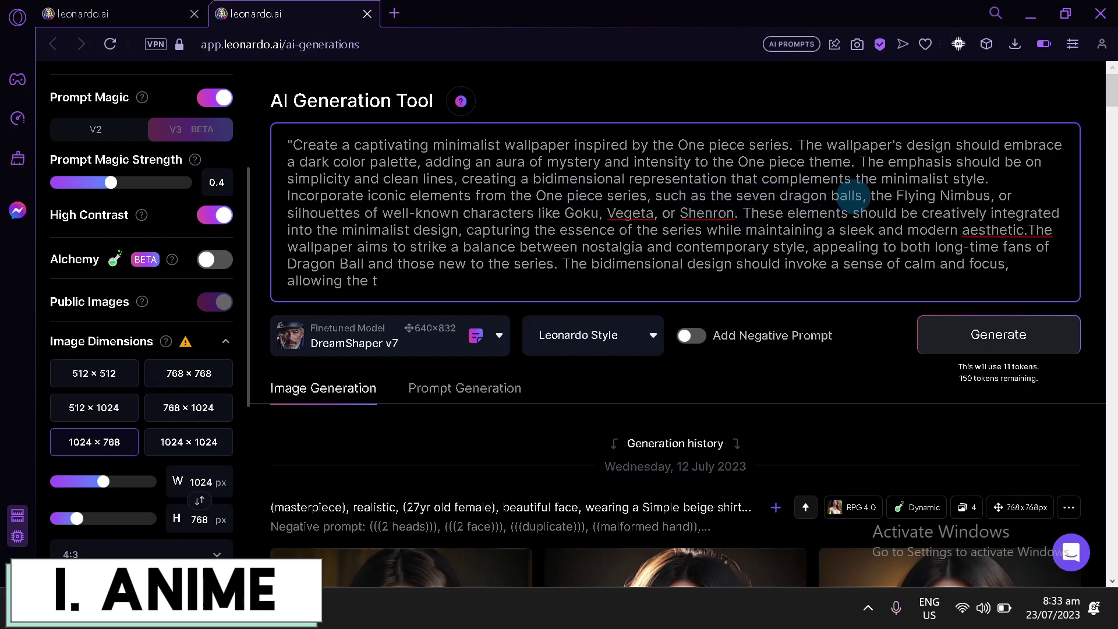
- Swap 'seven dragon balls' for 'gear 5', drop Flying Nimbus, and replace Vegeta and Shenron with 'Luffy'
drag(862, 196, 737, 197)
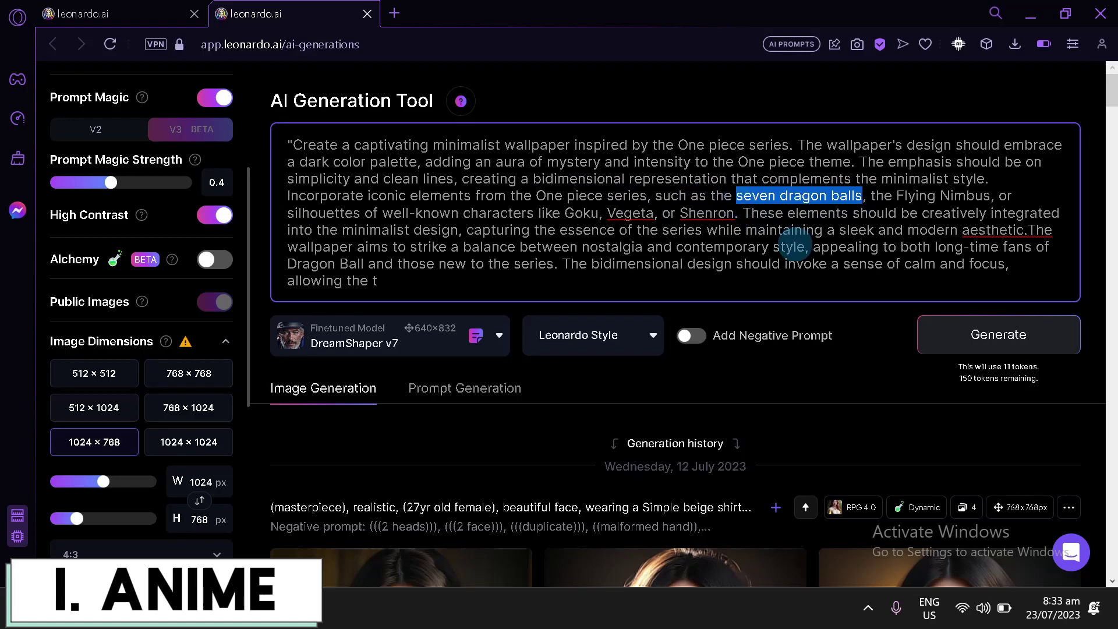
text(gear 5)
drag(787, 195, 915, 195)
key(BackSpace)
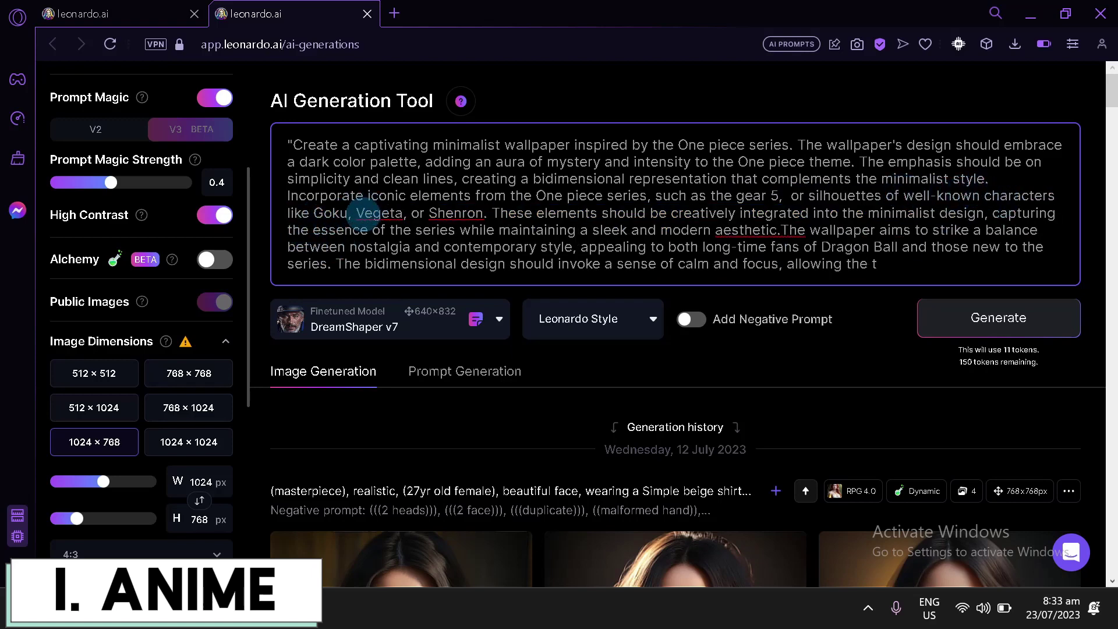
drag(348, 215, 469, 213)
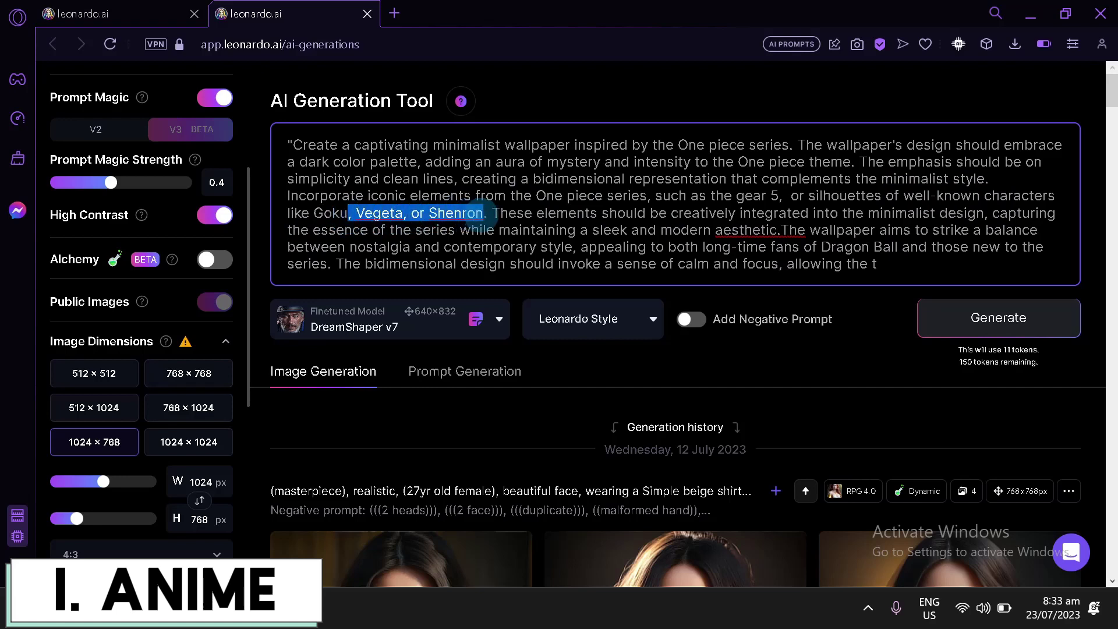
key(BackSpace)
key(BackSpace)
key(BackSpace)
key(BackSpace)
key(BackSpace)
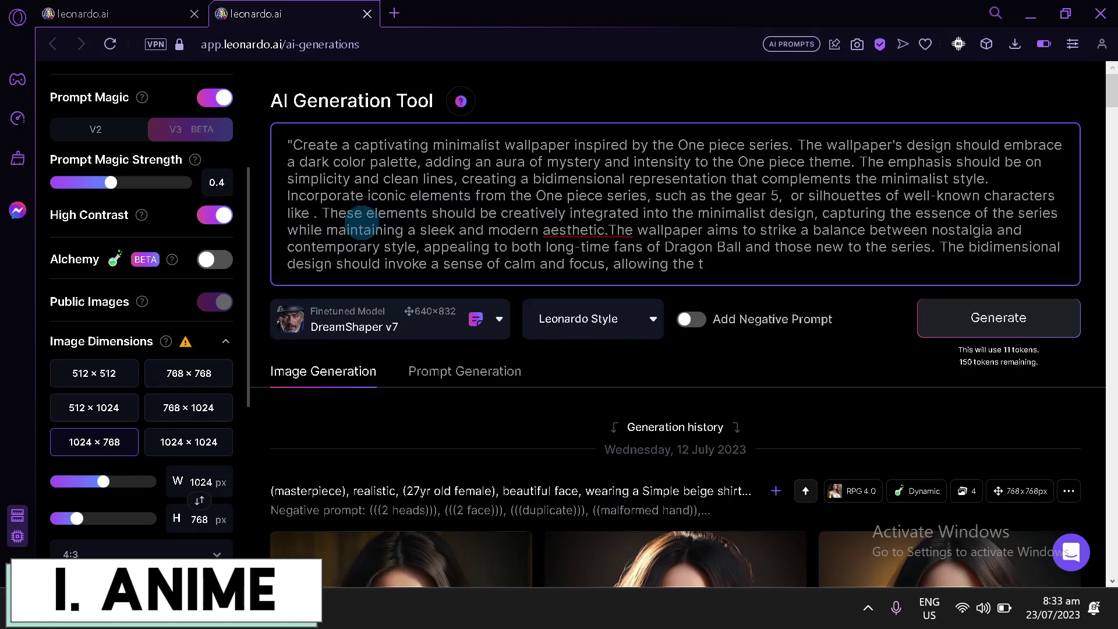
text(Luffy)
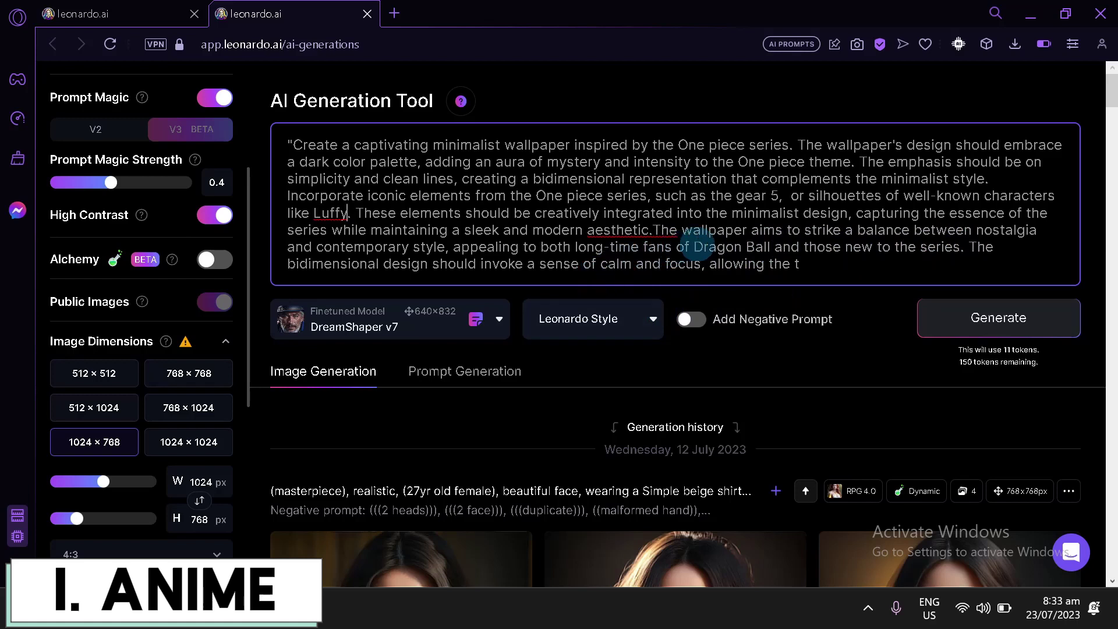
- Replace the last 'Dragon Ball' with 'One piece' and compare against the original prompt
drag(694, 247, 769, 248)
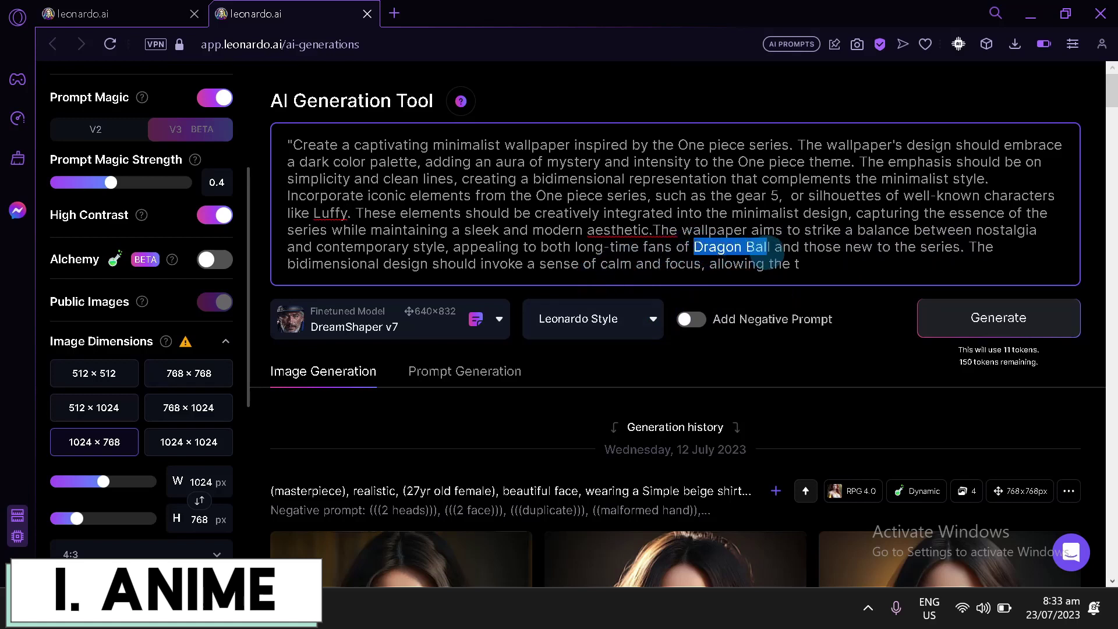
text(One piece)
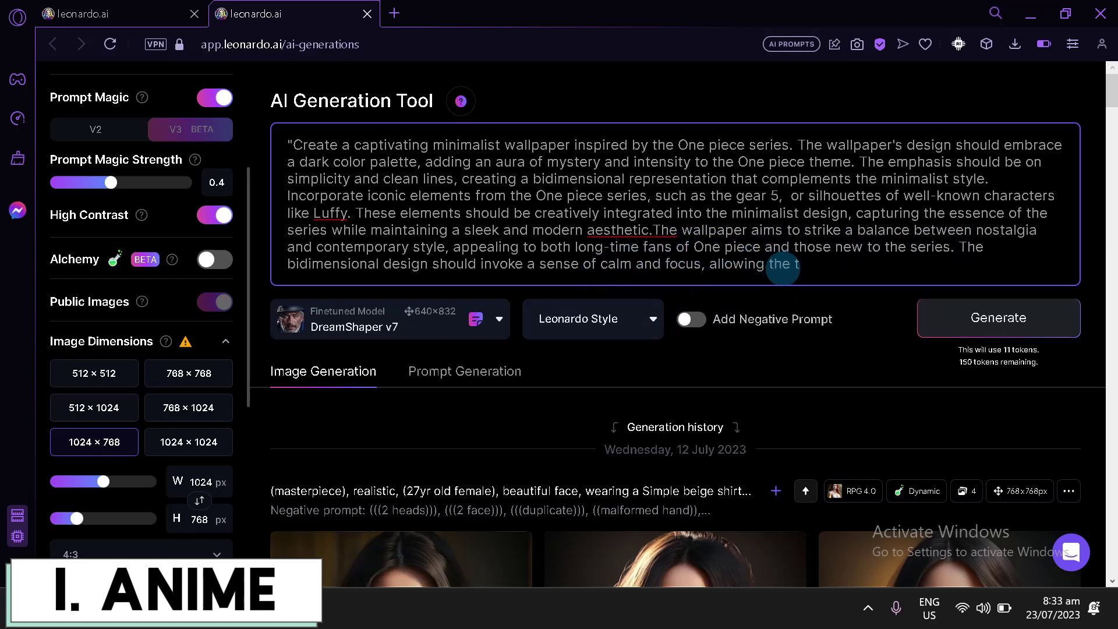
click(146, 14)
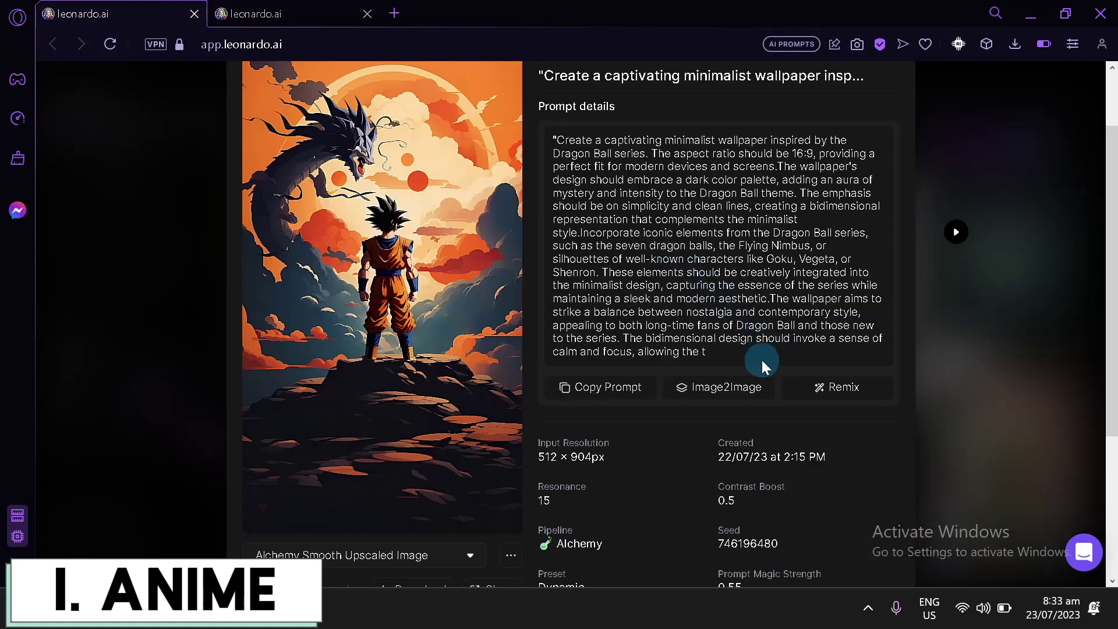
click(303, 12)
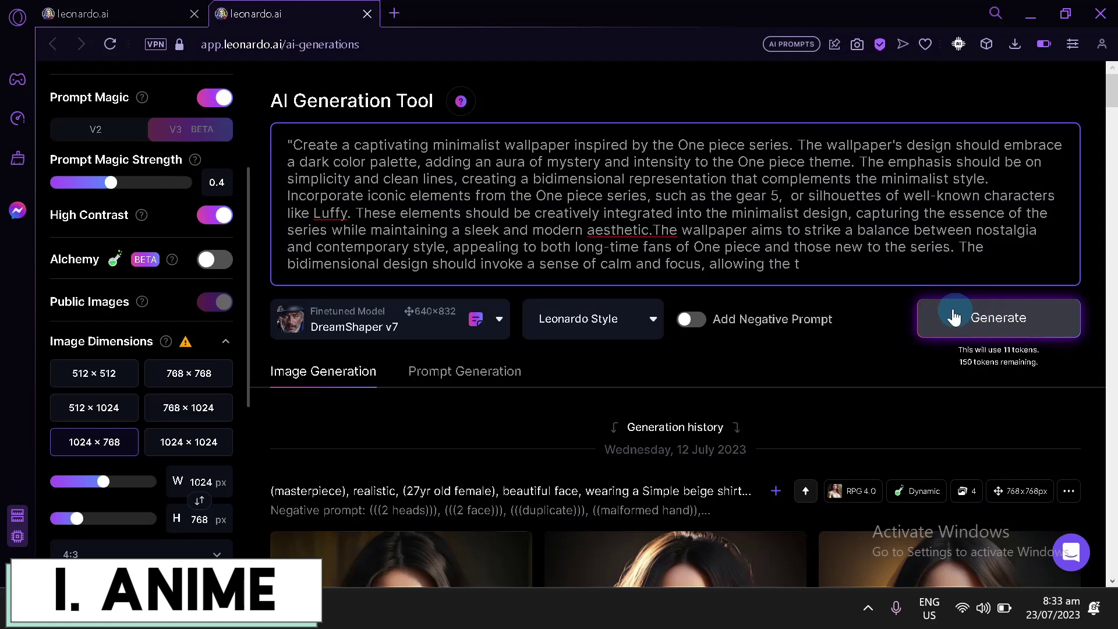
- Generate four One piece wallpapers with DreamShaper v7 at 1024 × 768
scroll(182, 342, up, 4)
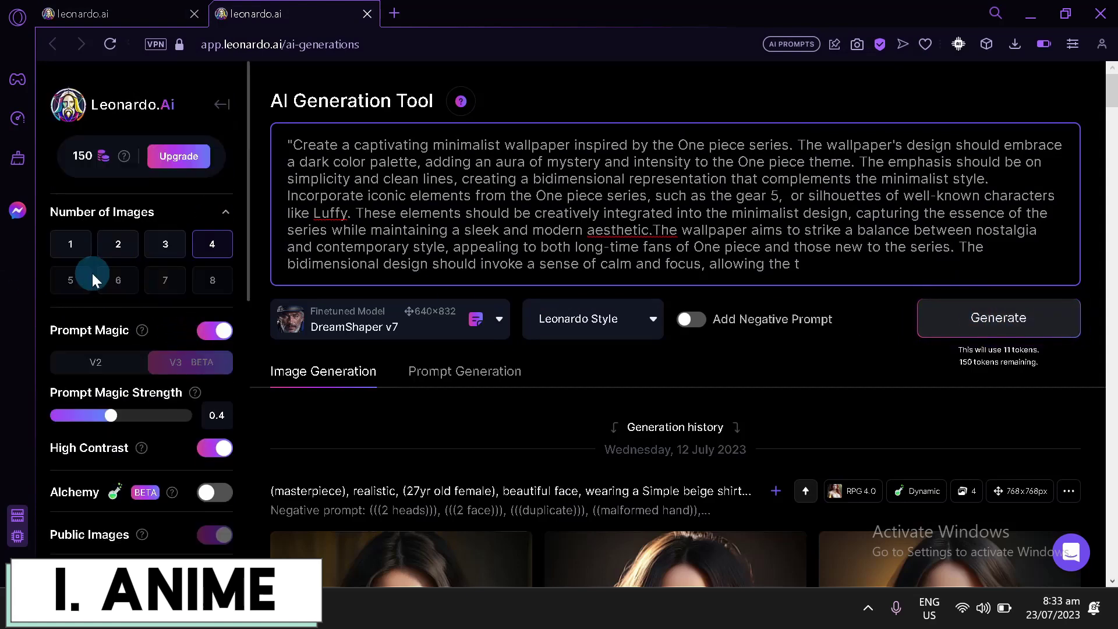
click(983, 323)
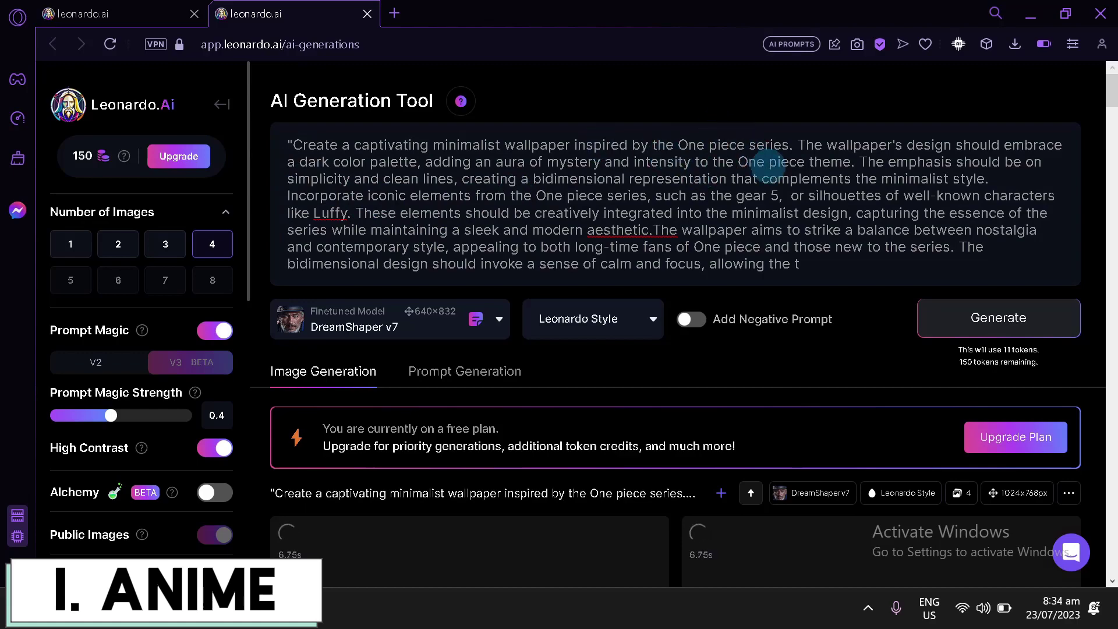
click(136, 9)
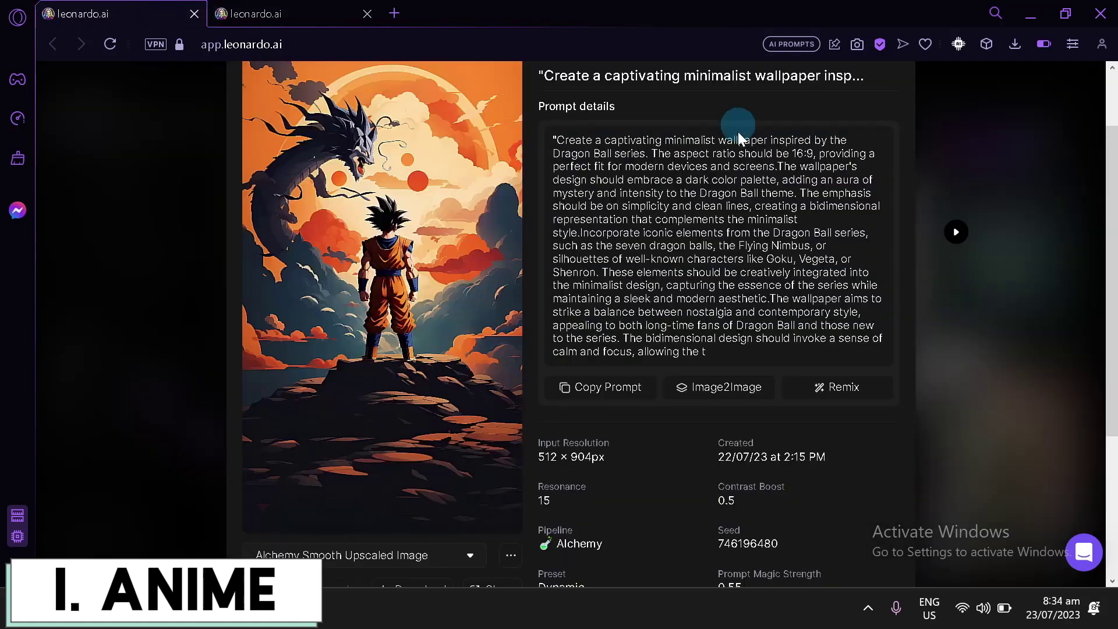
click(982, 172)
click(291, 14)
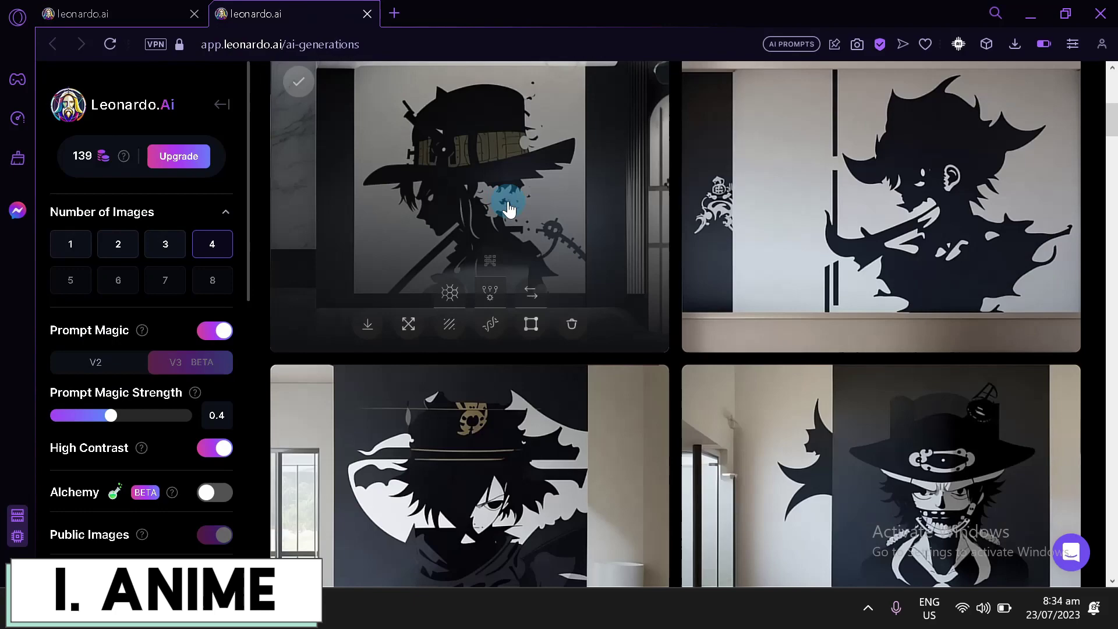
- Review the four black-and-white silhouette results and return to the prompt
scroll(716, 331, down, 4)
scroll(564, 437, up, 2)
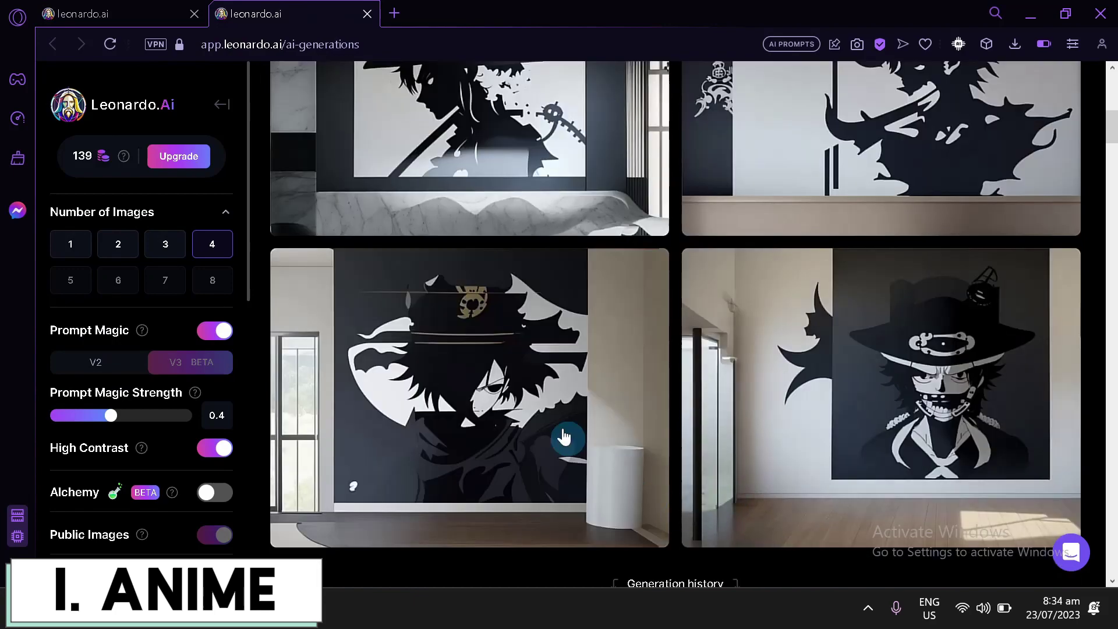
scroll(652, 274, up, 4)
scroll(670, 393, down, 2)
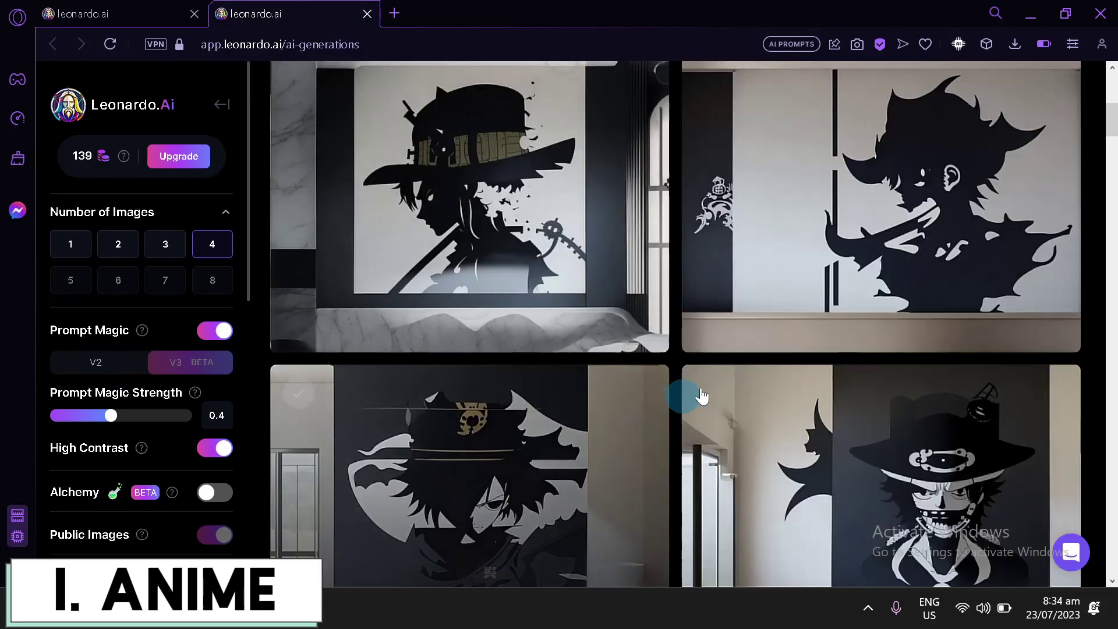
scroll(699, 394, up, 4)
scroll(1025, 192, up, 3)
scroll(606, 355, down, 6)
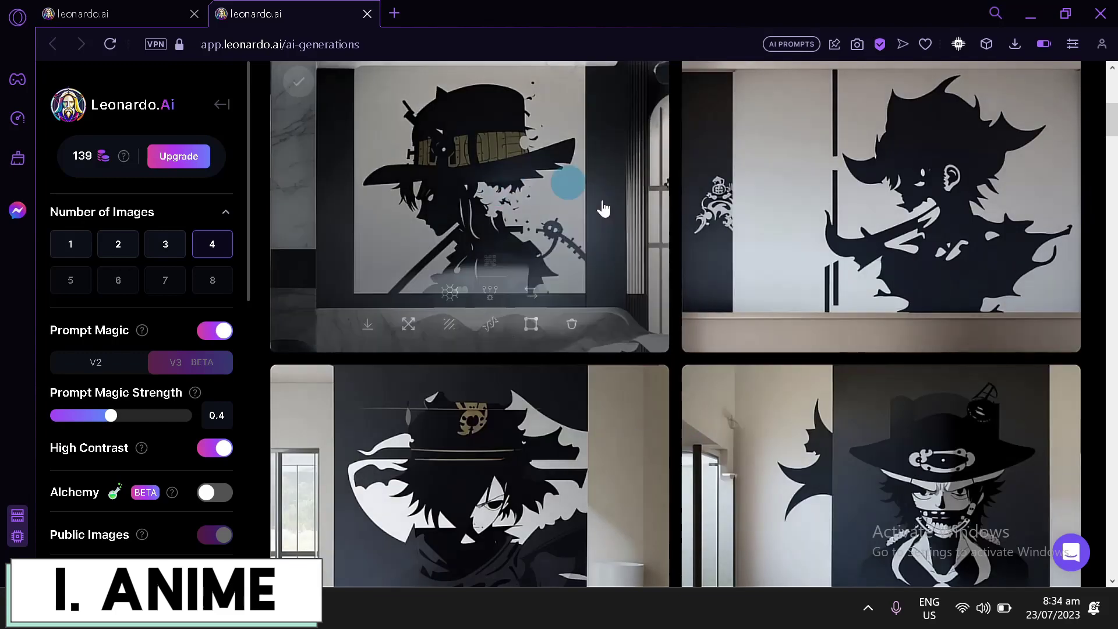
scroll(845, 303, down, 4)
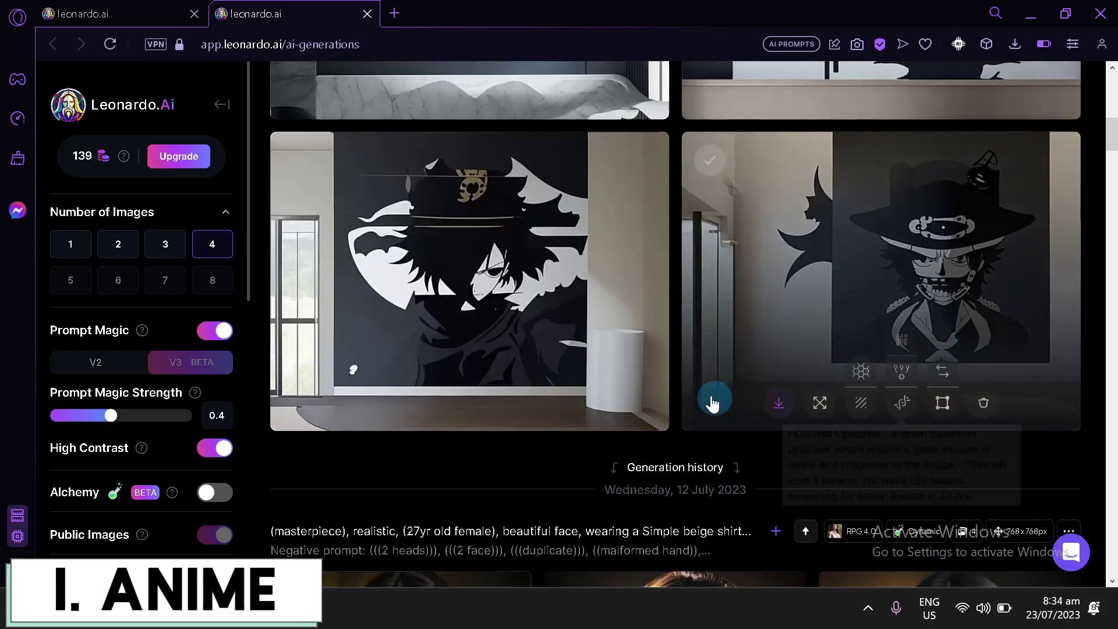
scroll(673, 359, up, 10)
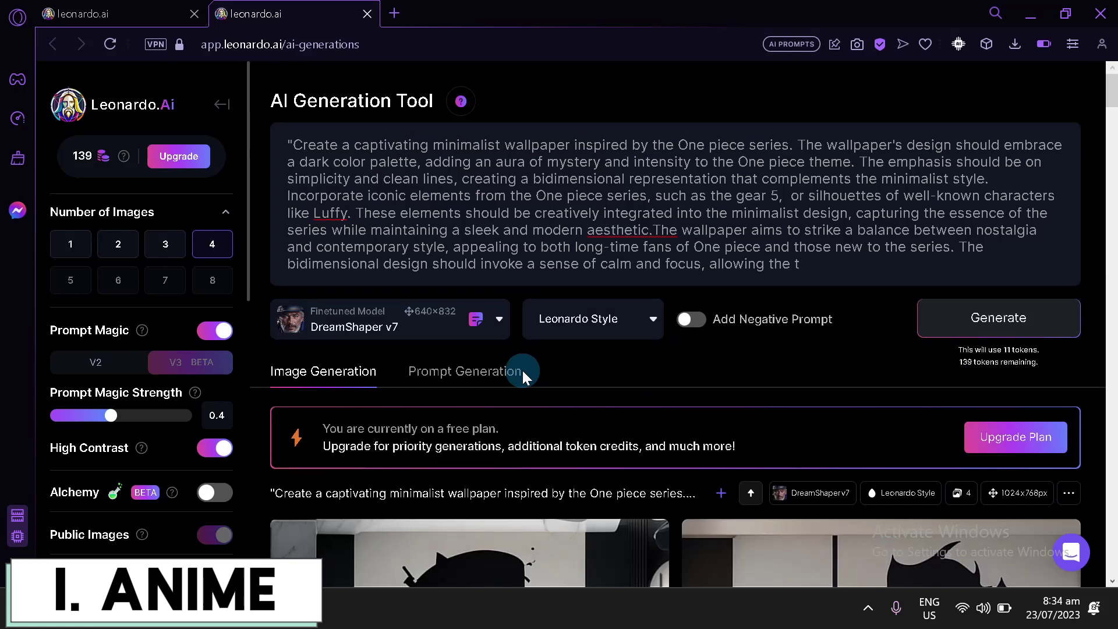
- Generate another four One piece silhouette wallpapers and review them in the history
click(1036, 316)
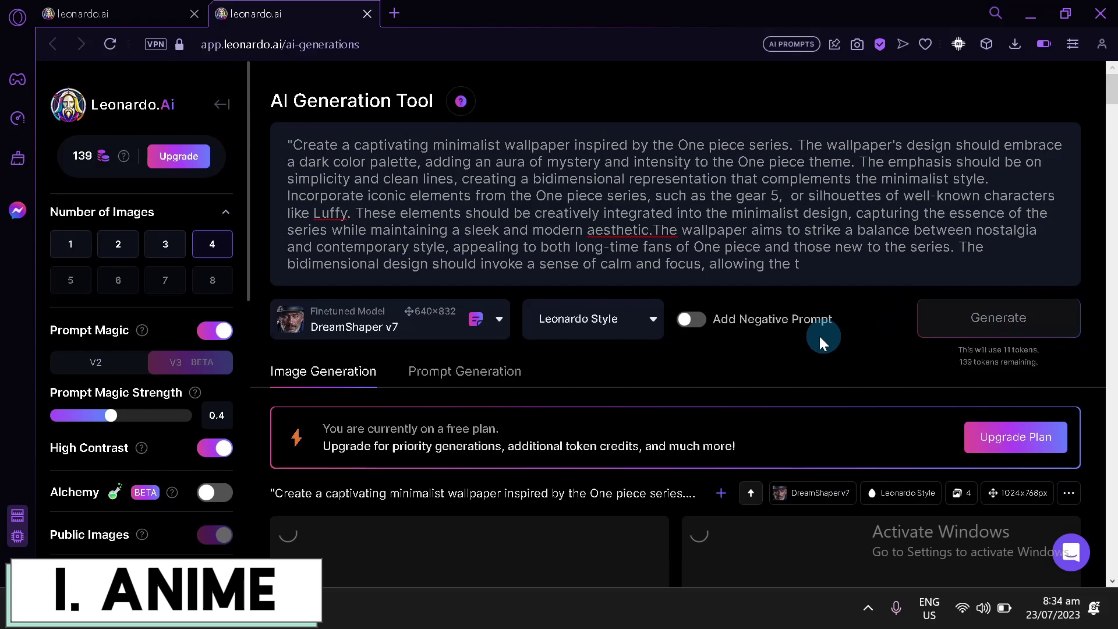
scroll(754, 286, down, 4)
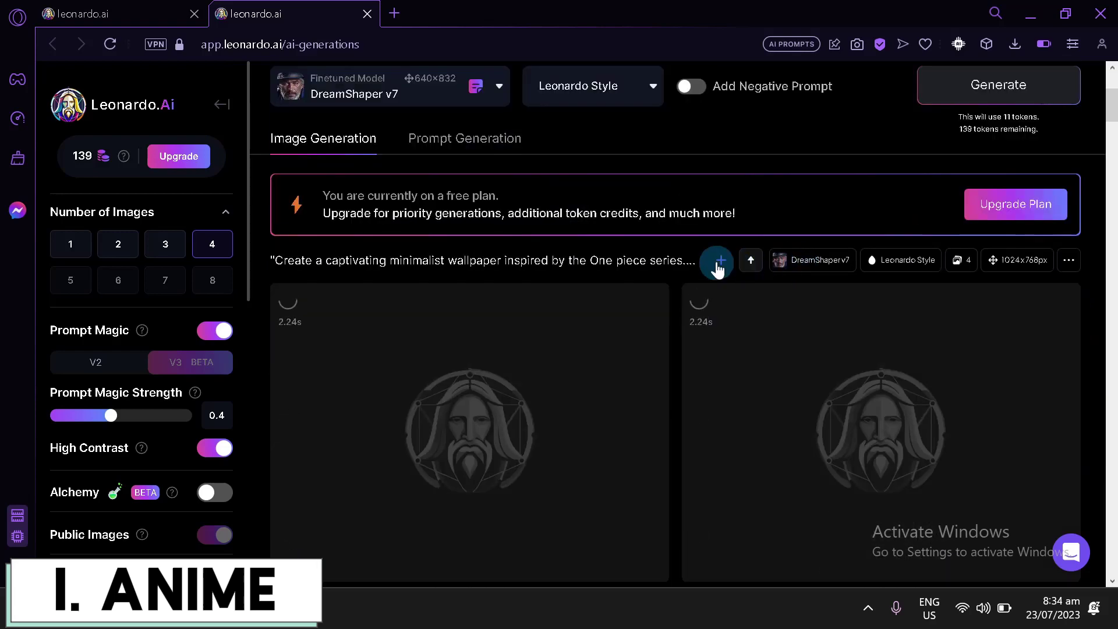
scroll(734, 253, up, 4)
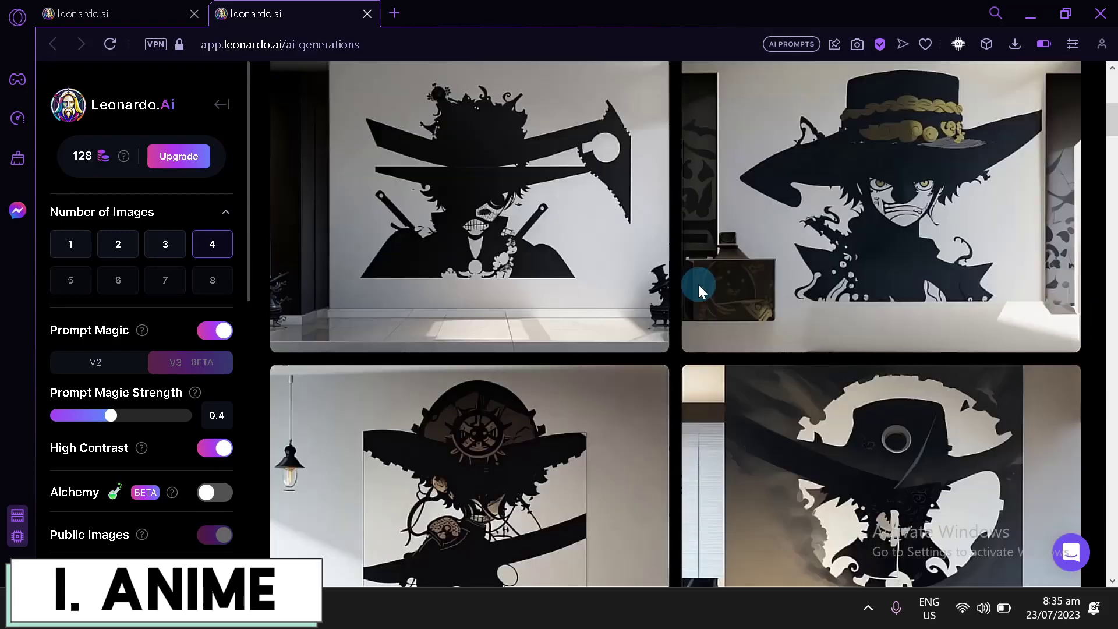
scroll(698, 284, down, 4)
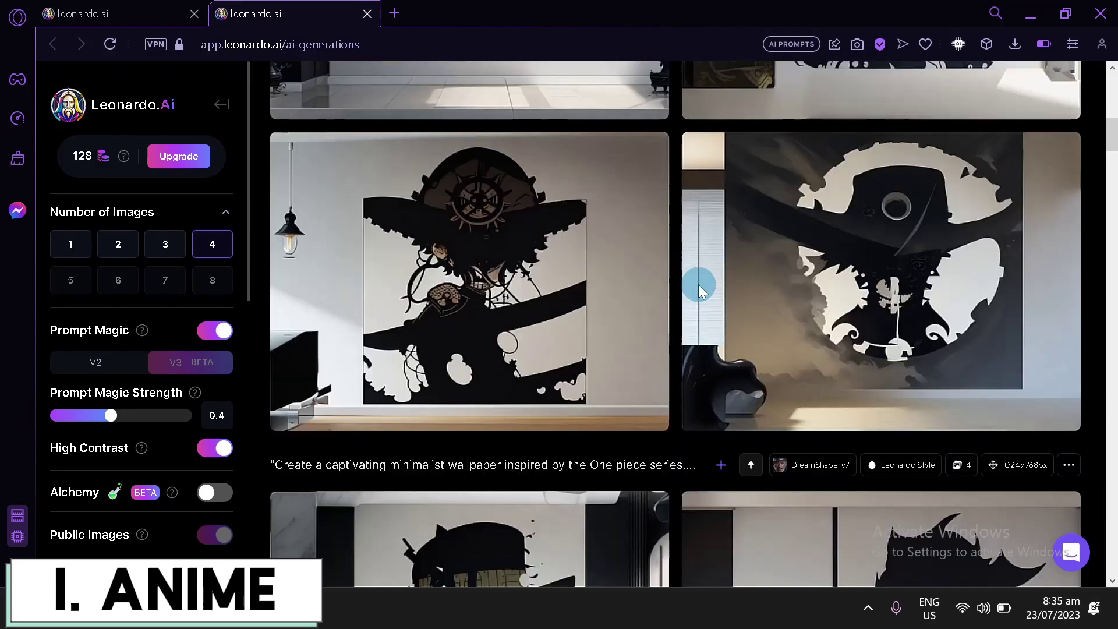
scroll(764, 299, up, 4)
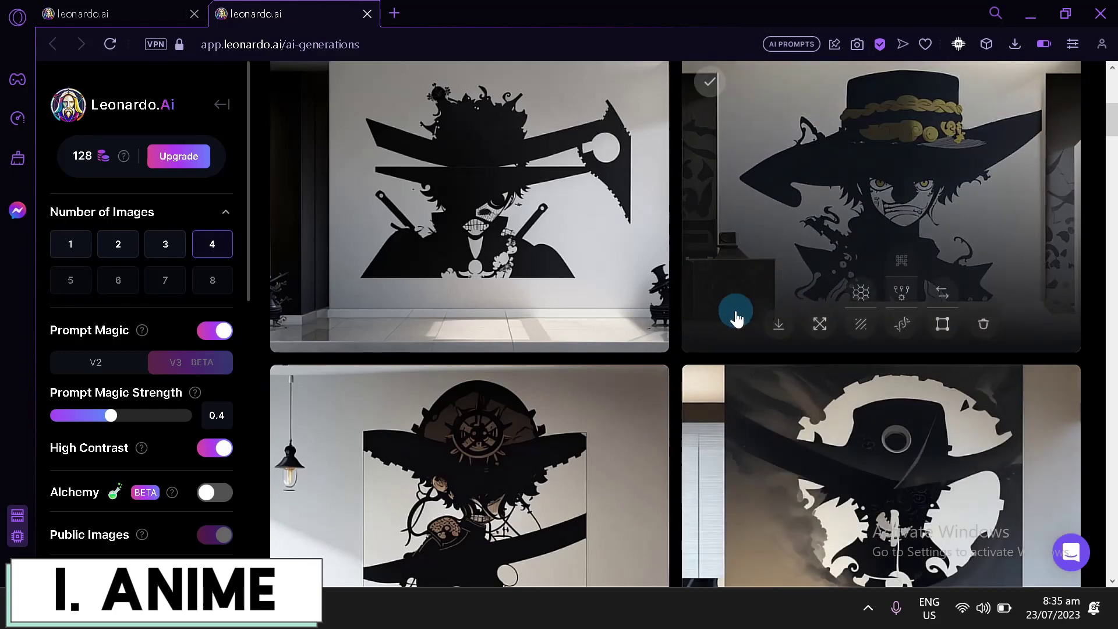
scroll(735, 300, up, 4)
scroll(727, 301, up, 4)
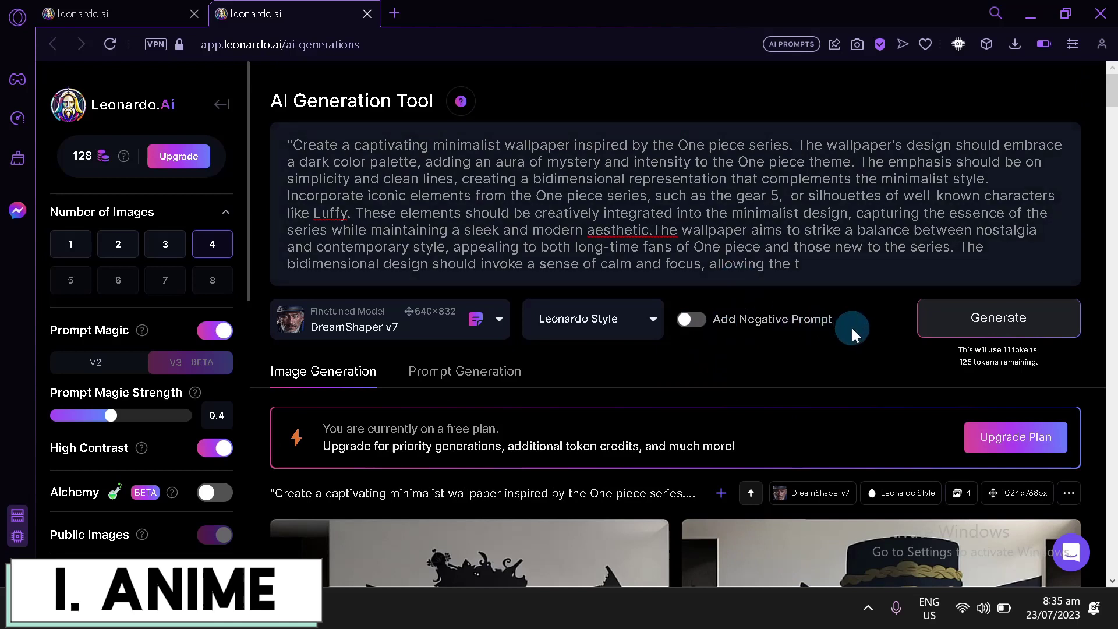
- Replace the silhouettes phrase with 'luffy' and generate from the revised prompt
click(808, 196)
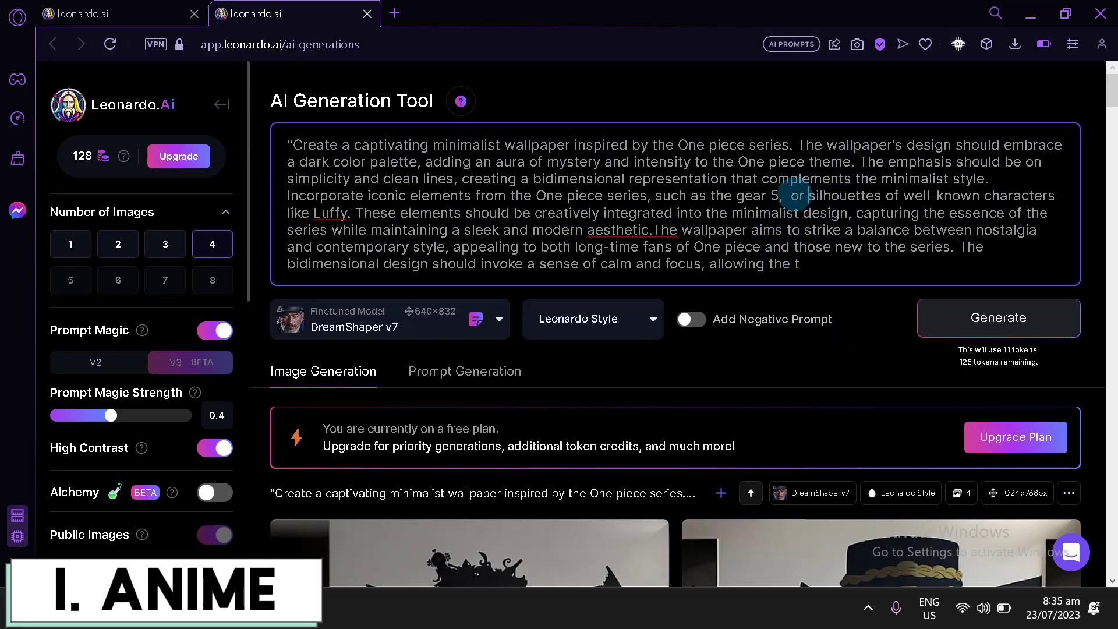
drag(792, 196, 354, 214)
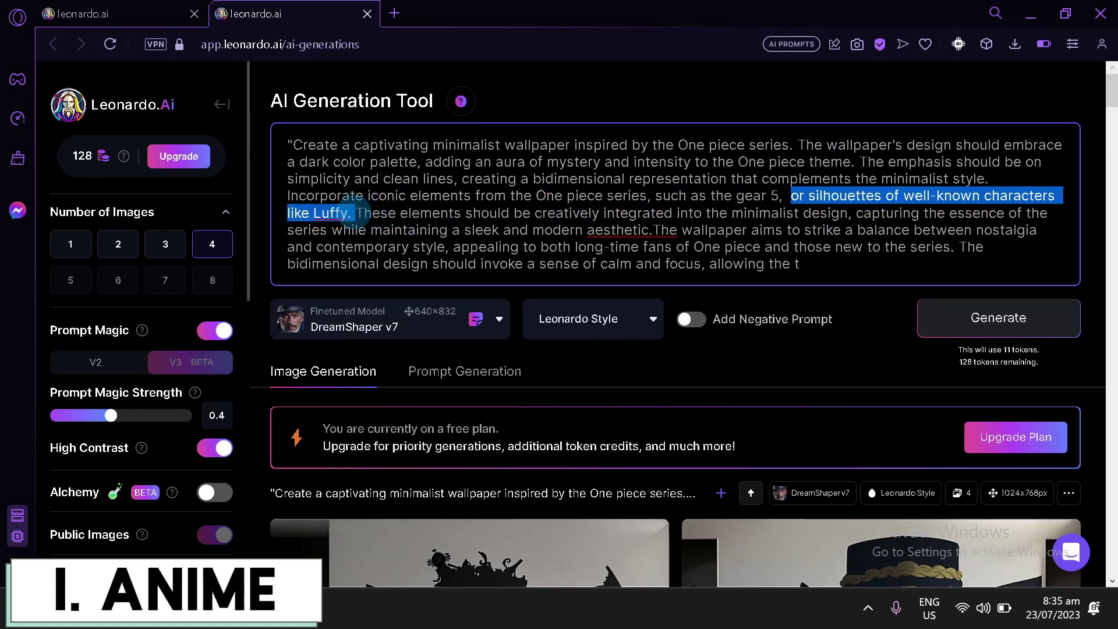
key(BackSpace)
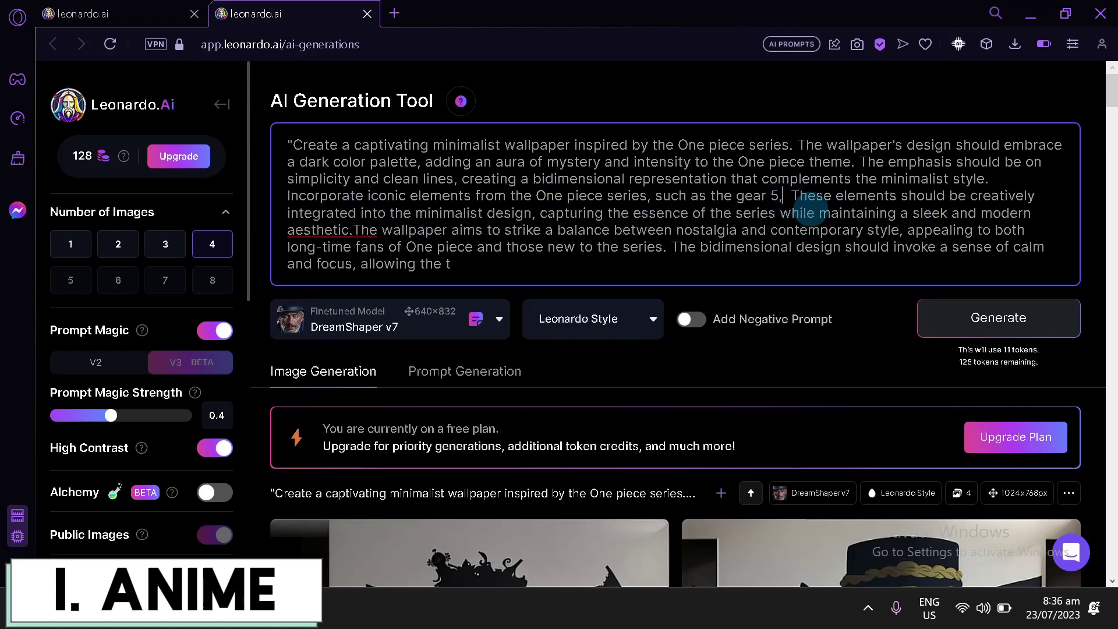
text(luffy)
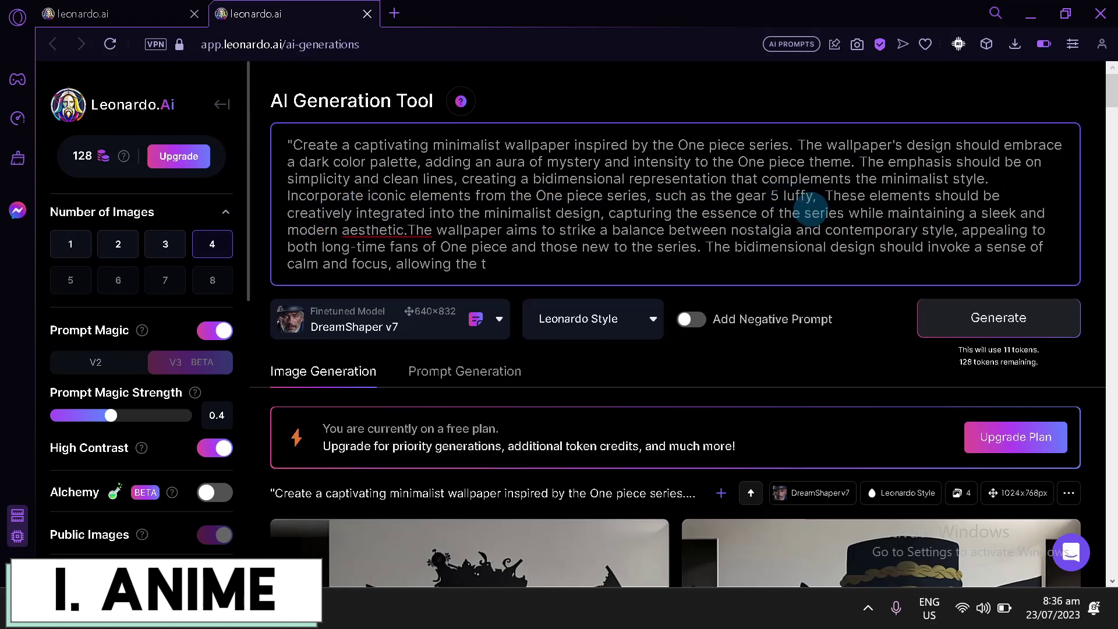
click(989, 315)
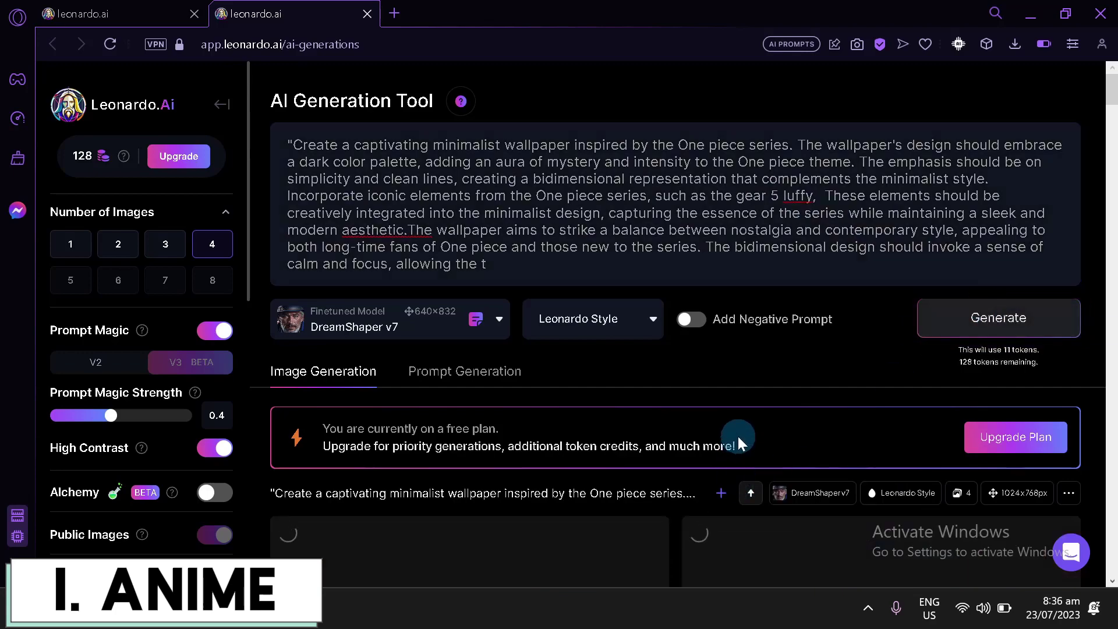
- Scroll through the new One piece results in the generation history
scroll(739, 435, down, 4)
scroll(342, 247, down, 4)
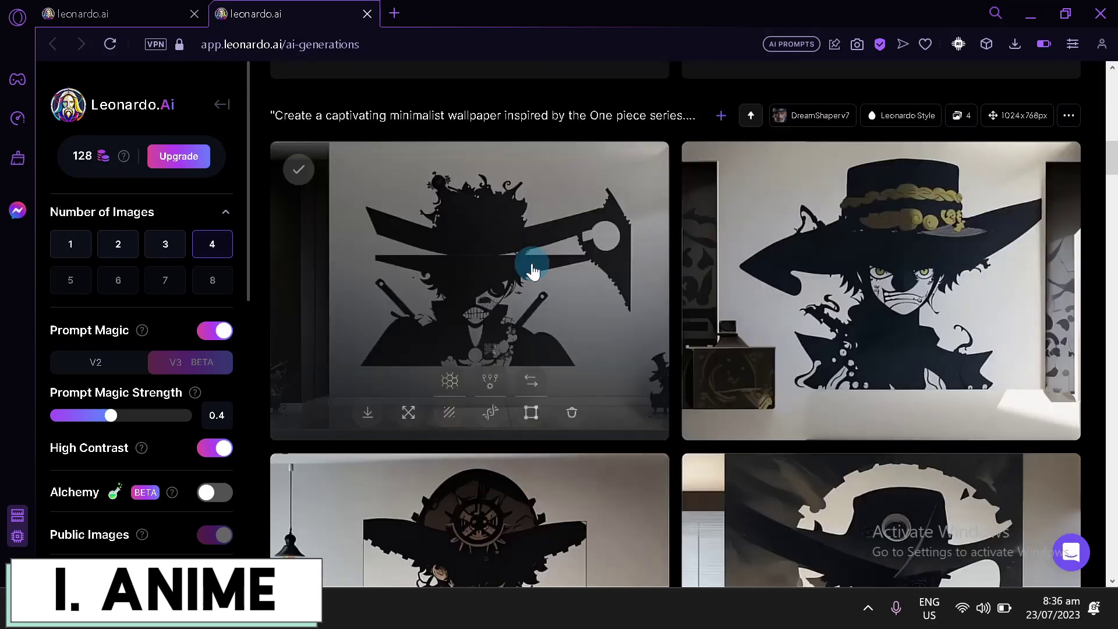
scroll(532, 266, down, 11)
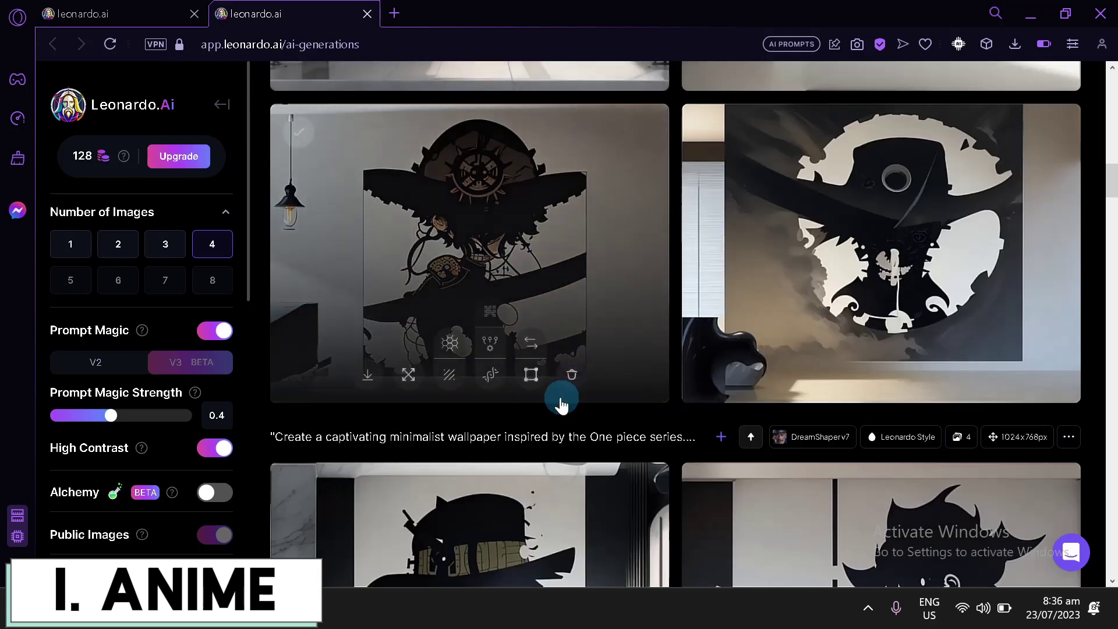
scroll(731, 212, down, 10)
scroll(637, 330, down, 8)
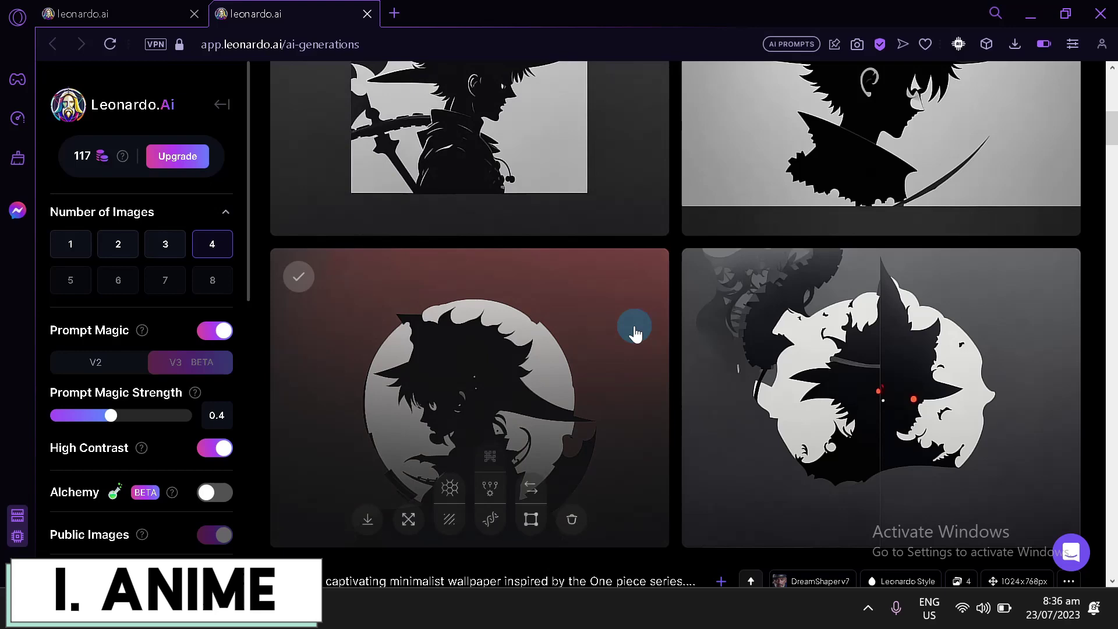
scroll(635, 334, down, 2)
scroll(636, 343, up, 2)
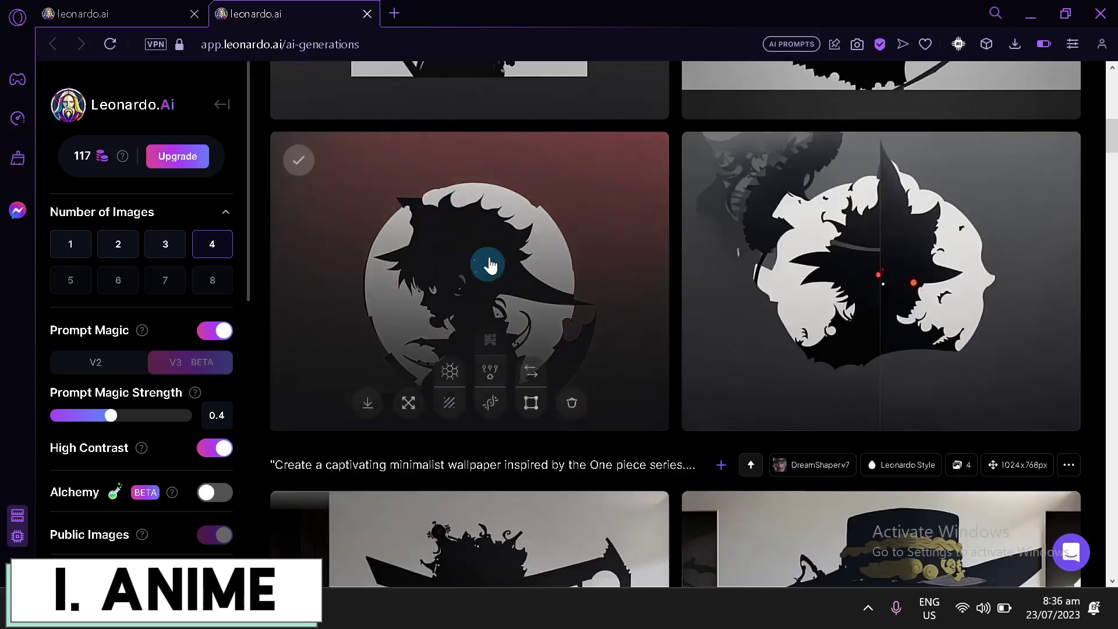
scroll(513, 292, up, 4)
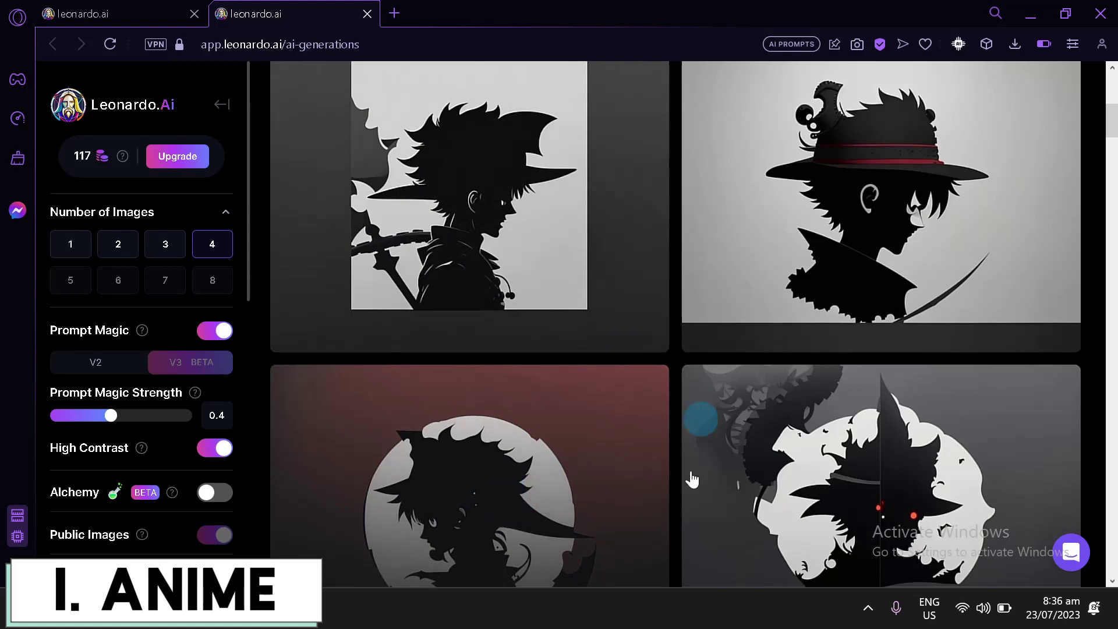
scroll(541, 454, up, 4)
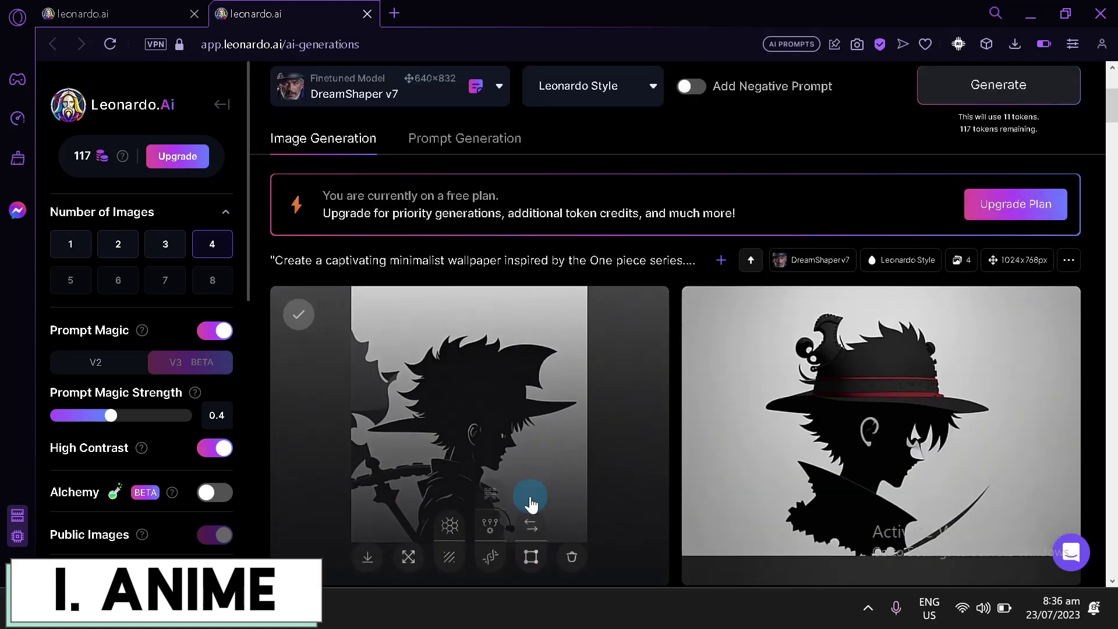
scroll(531, 504, up, 4)
- Close the mushroom image details and return to the Trending community gallery
click(166, 14)
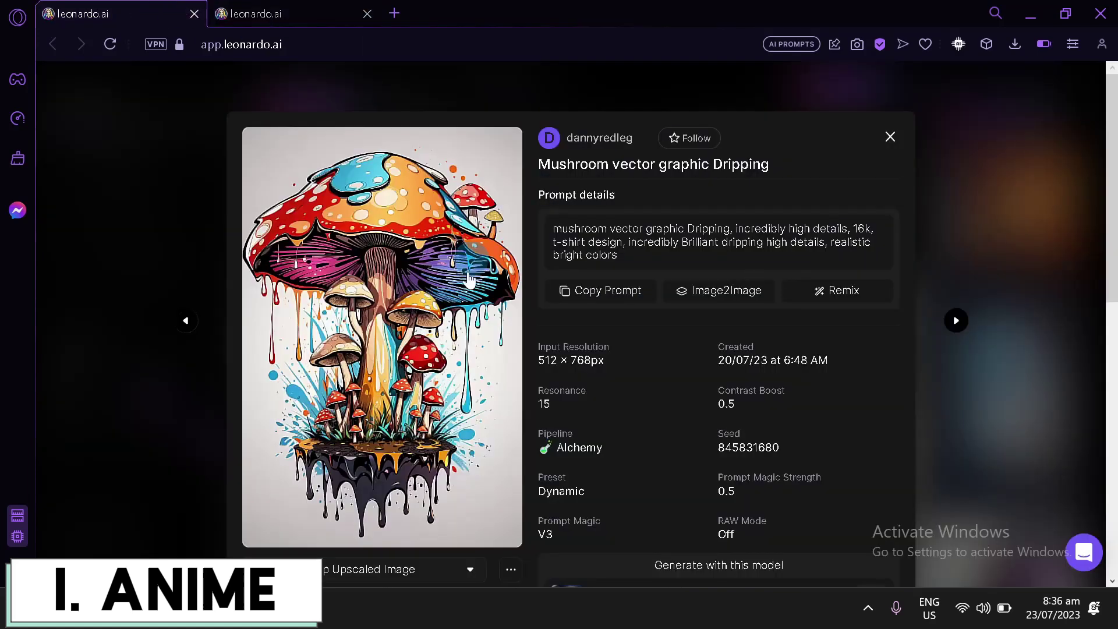
click(138, 136)
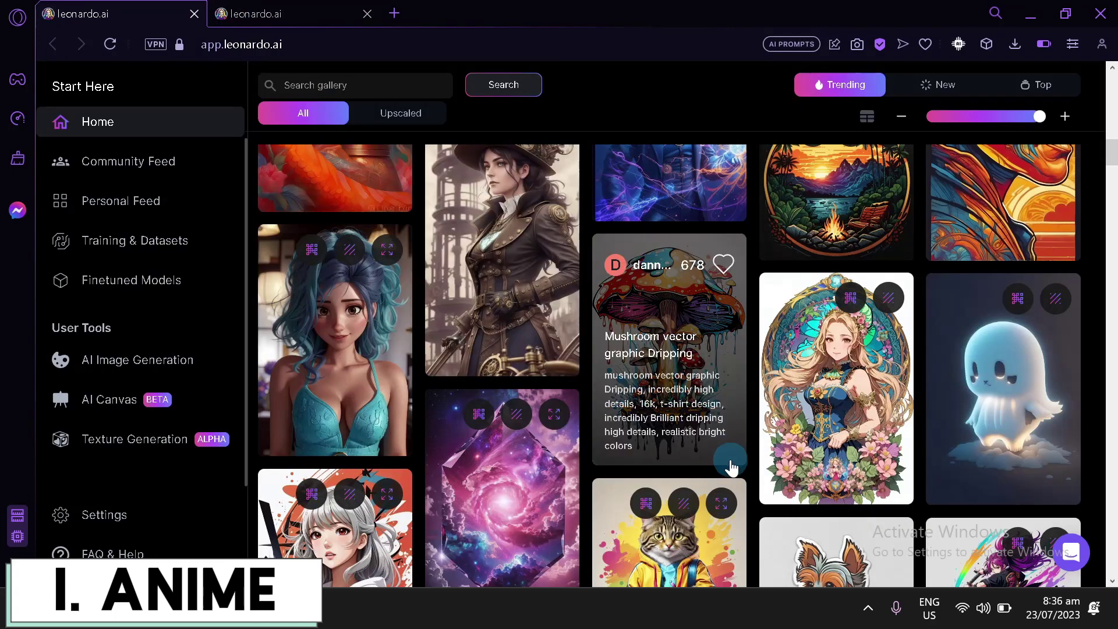
click(332, 9)
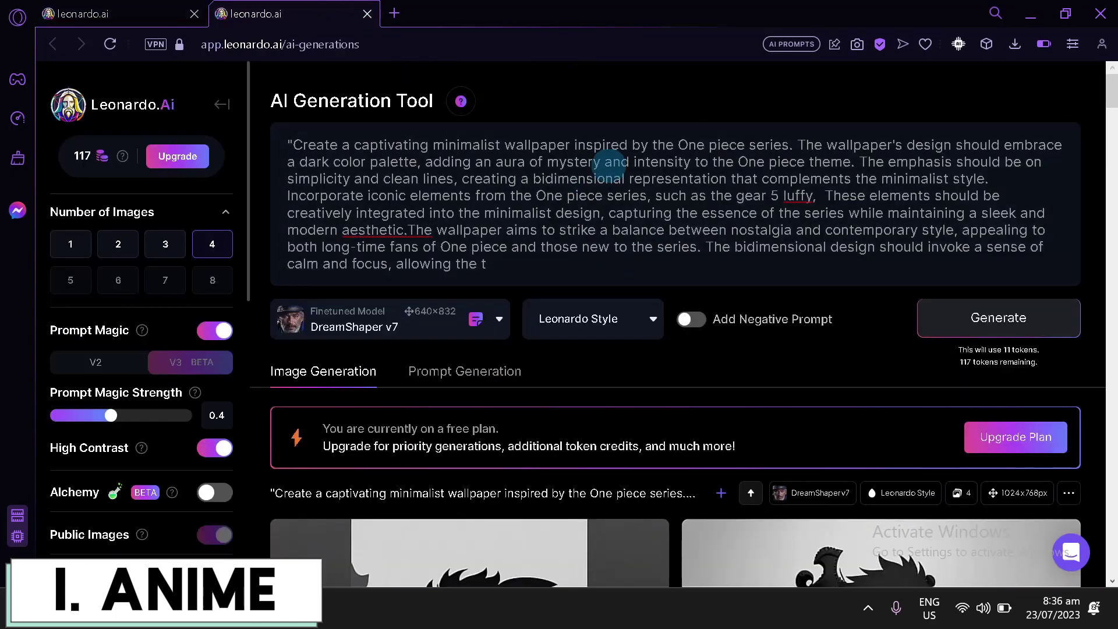
click(85, 7)
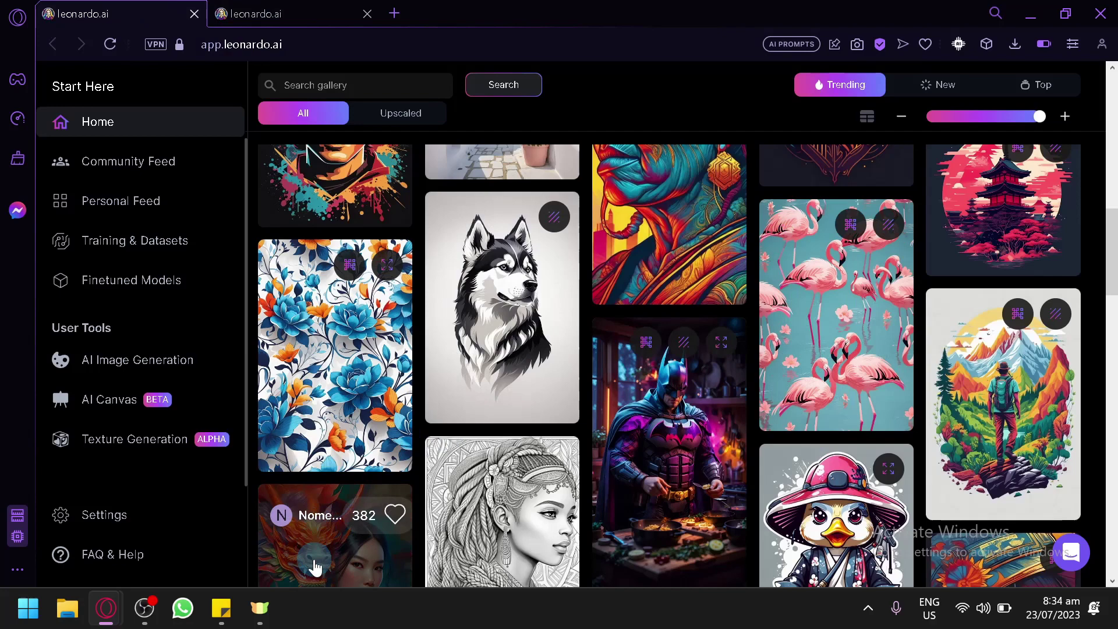
- Check the thumbnail-themes sticky note and scroll down the Trending gallery
click(221, 609)
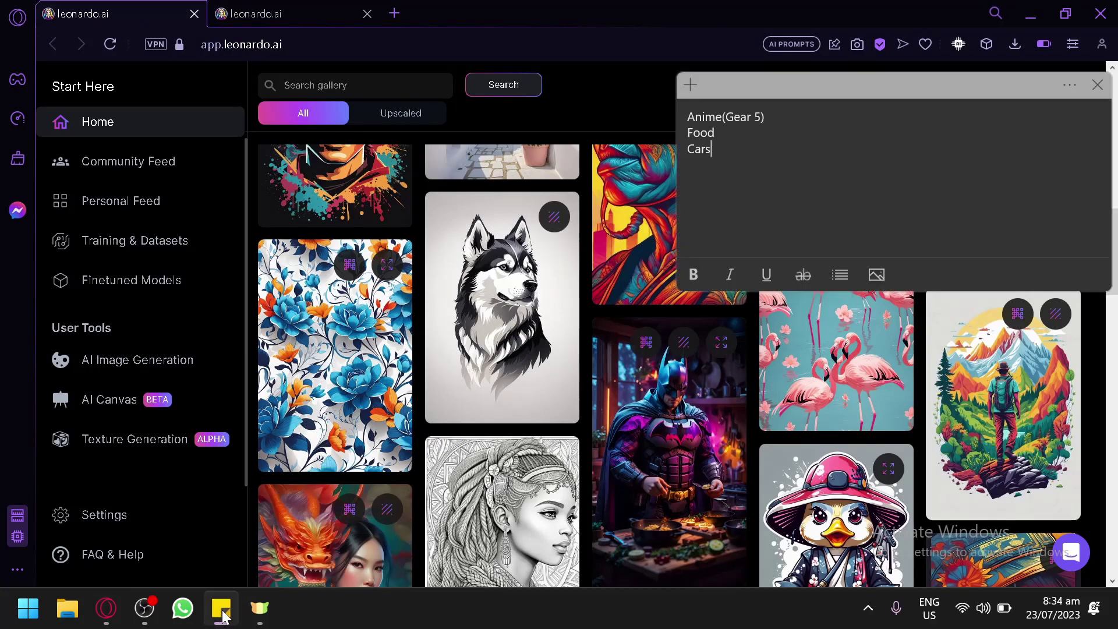
click(685, 7)
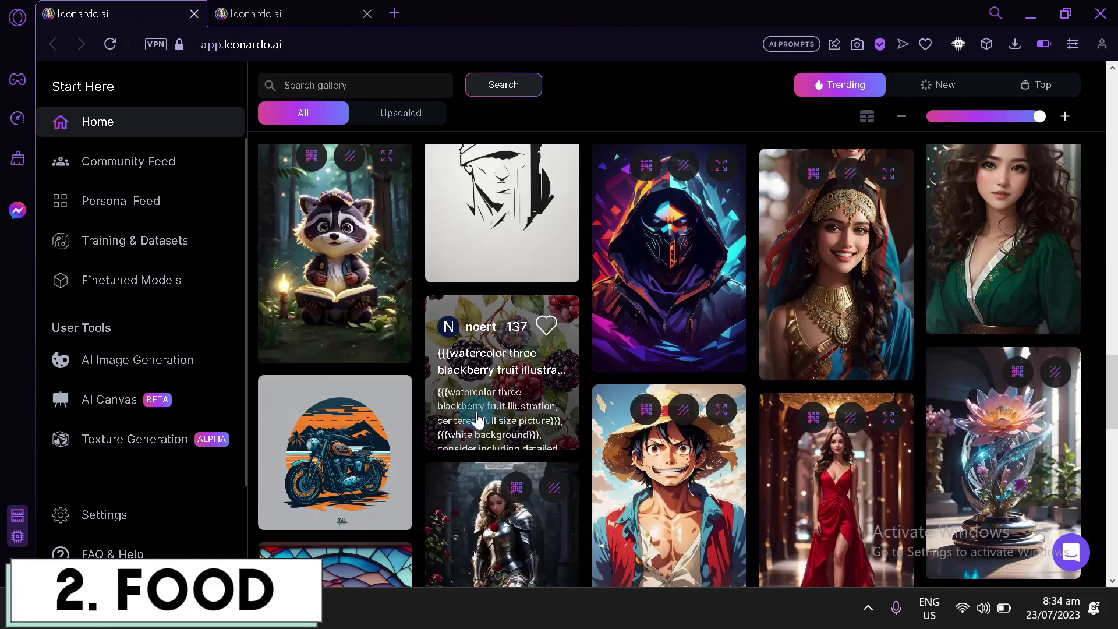
scroll(487, 408, down, 3)
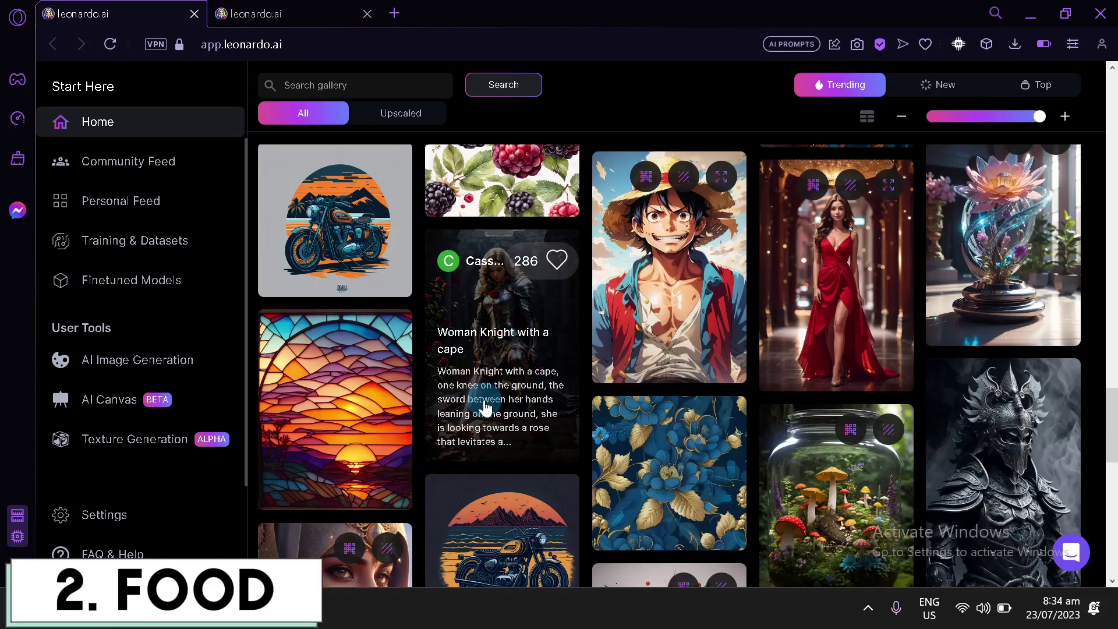
scroll(484, 408, down, 6)
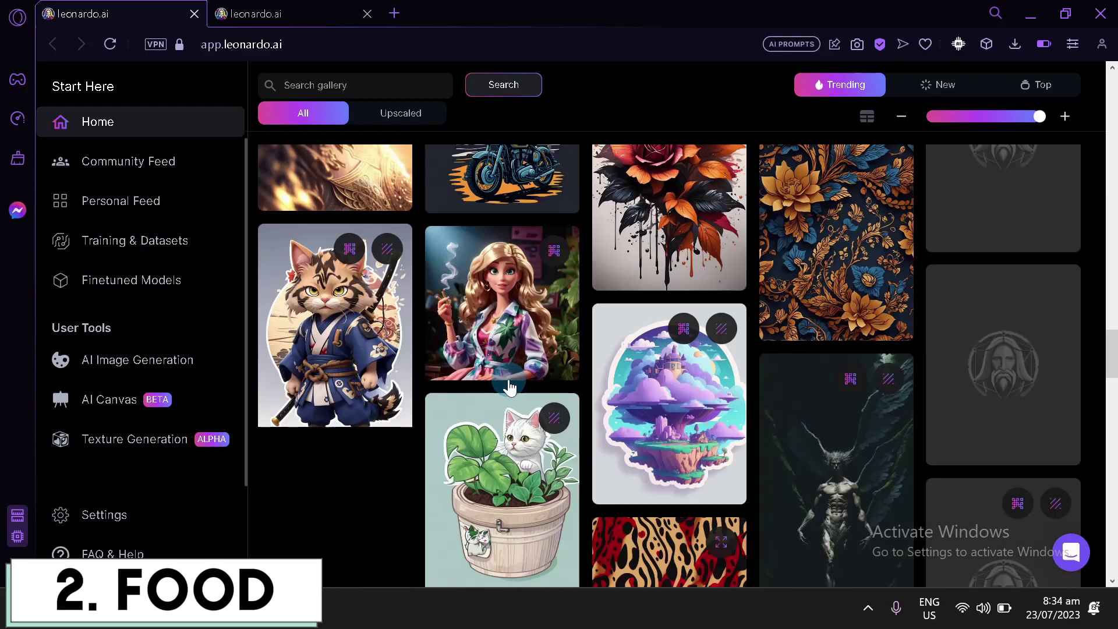
scroll(510, 387, down, 4)
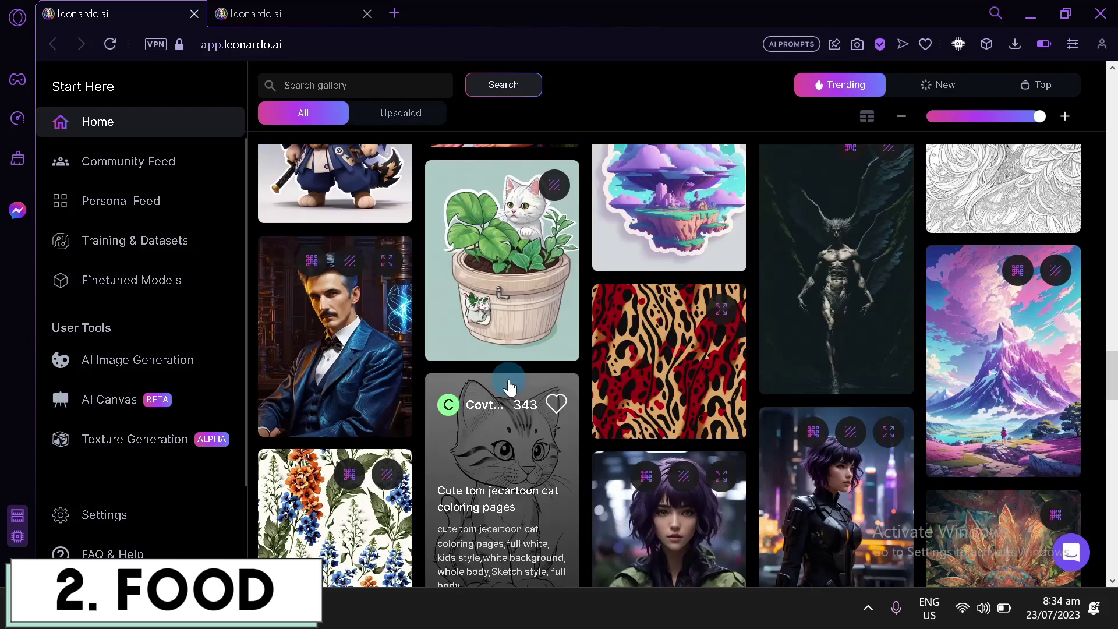
scroll(508, 386, down, 15)
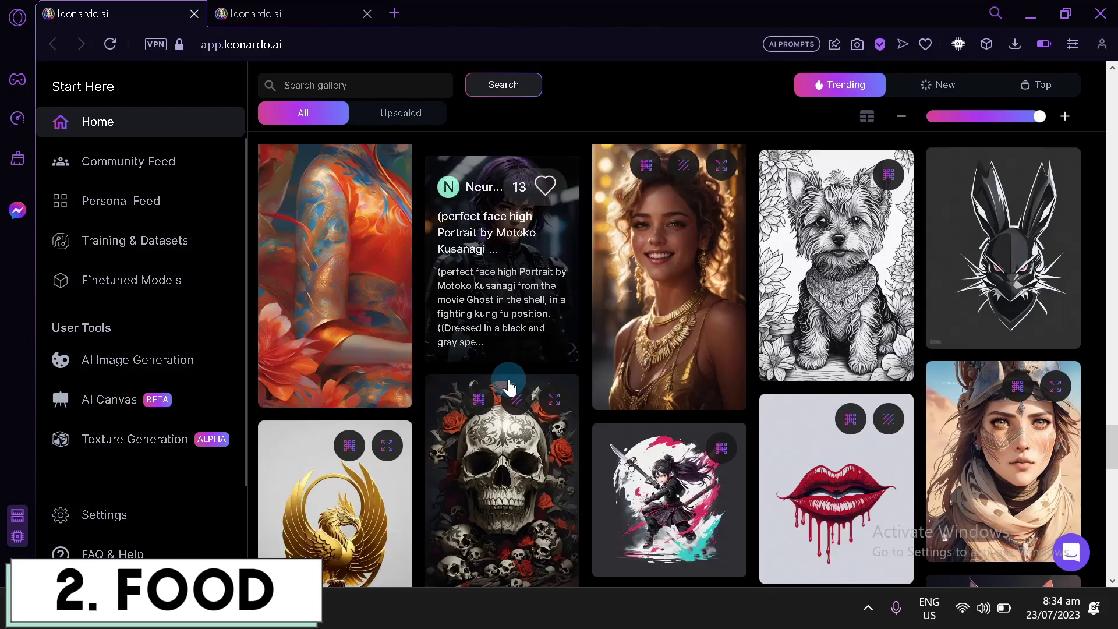
scroll(508, 386, down, 3)
scroll(510, 384, up, 12)
- Open the Mushroom vector graphic Dripping image's details from the gallery
key(ctrl+f)
text(43)
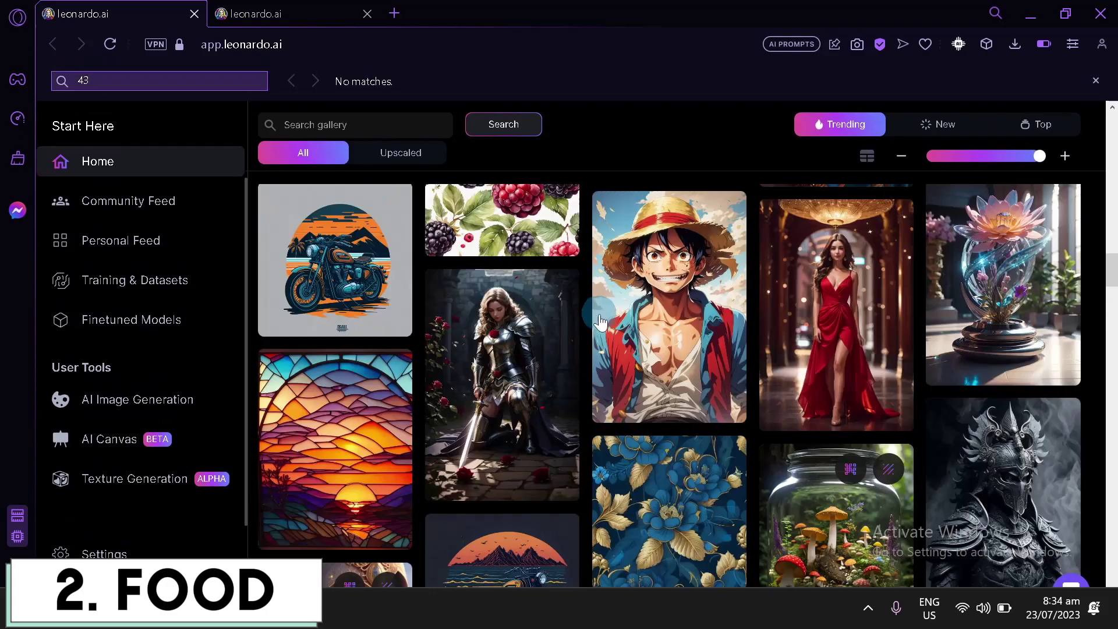
key(Escape)
scroll(670, 350, down, 5)
right_click(694, 368)
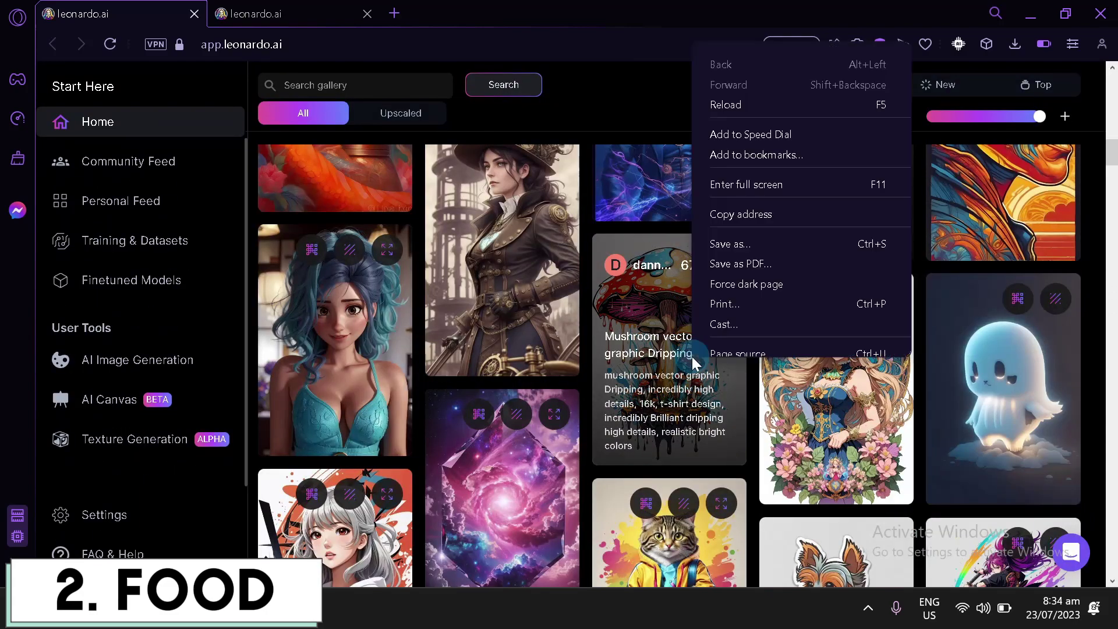
key(Escape)
click(666, 381)
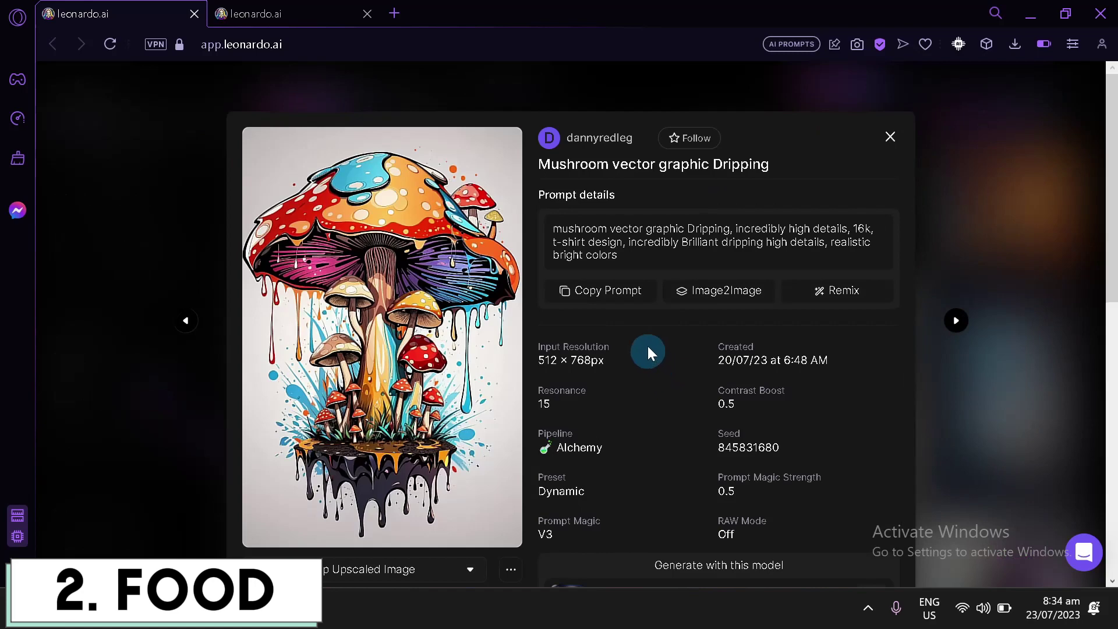
- Copy the mushroom image's prompt and close its details
scroll(648, 344, down, 5)
scroll(738, 405, up, 5)
click(600, 291)
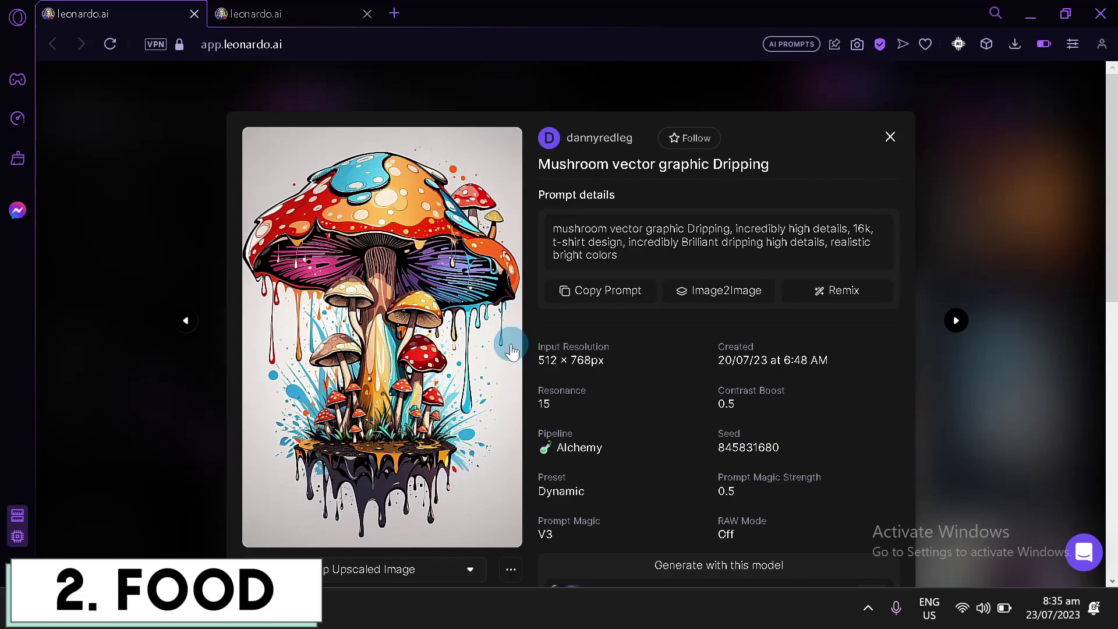
click(1036, 162)
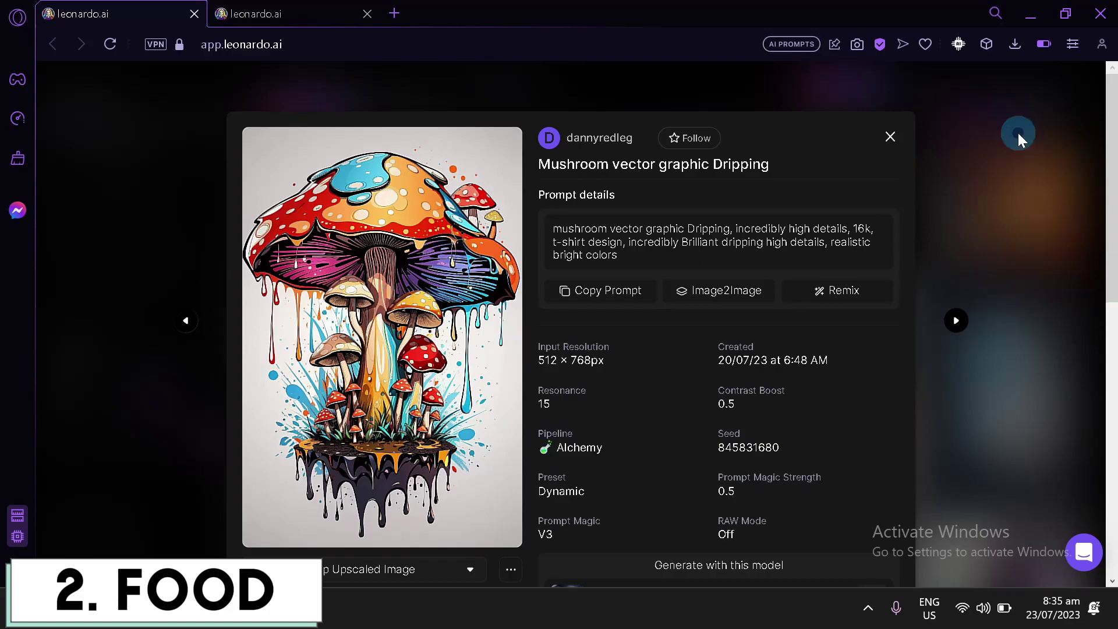
scroll(907, 232, down, 5)
scroll(907, 232, down, 10)
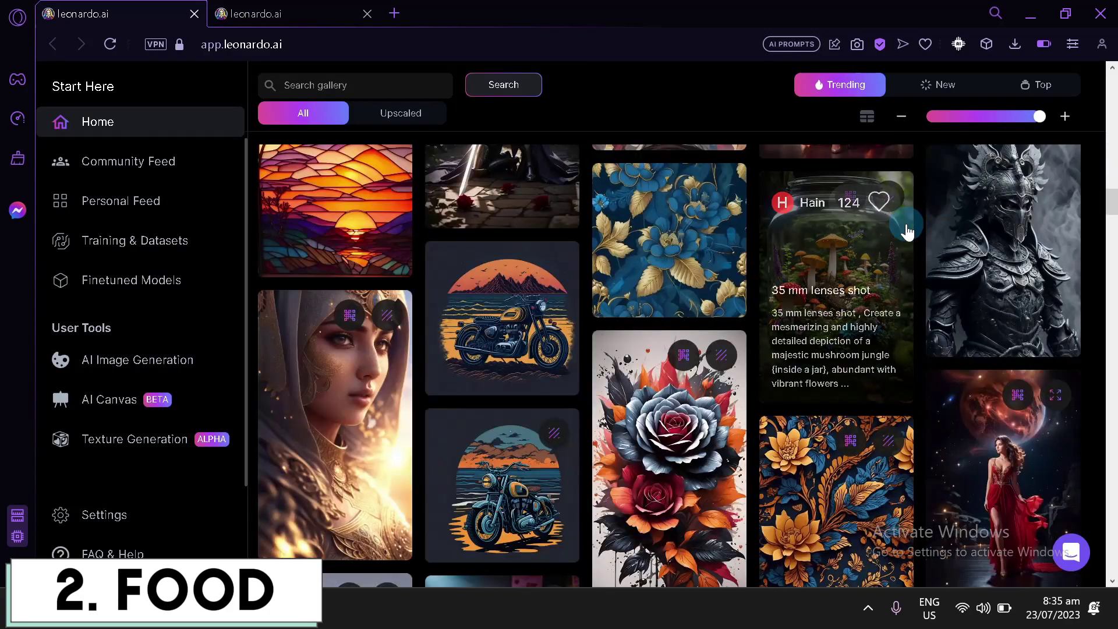
scroll(872, 269, up, 4)
scroll(872, 269, down, 15)
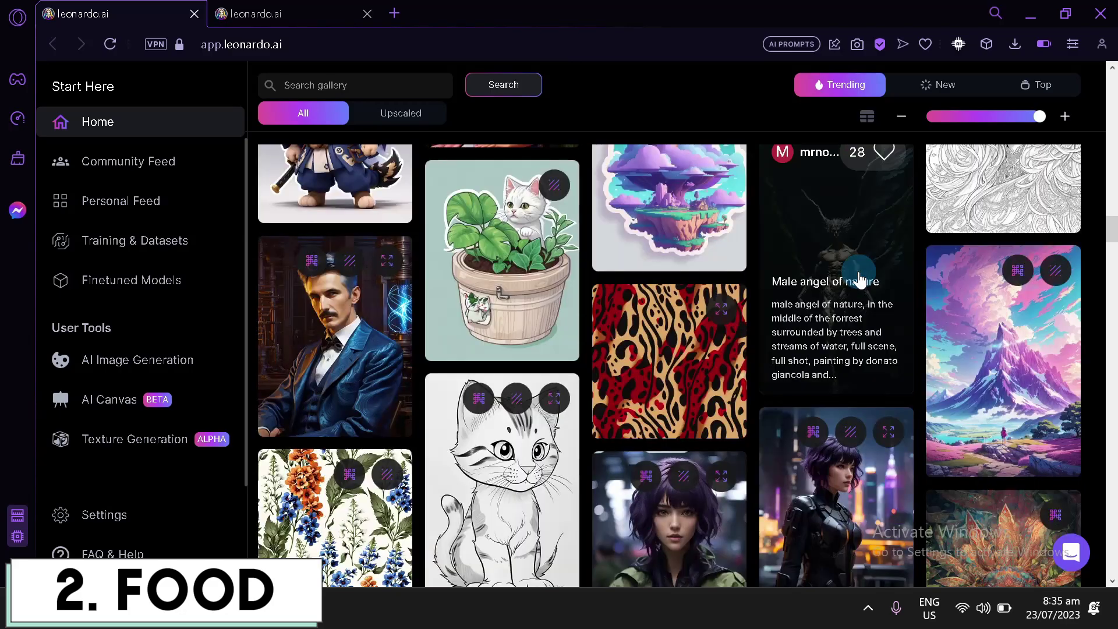
scroll(867, 266, down, 15)
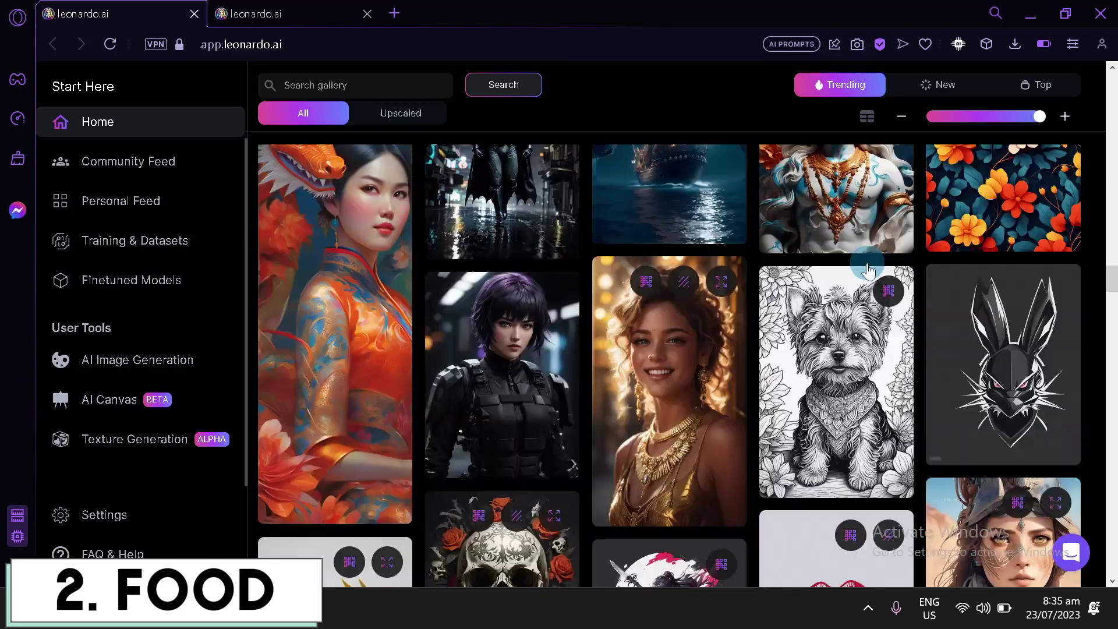
scroll(789, 320, up, 5)
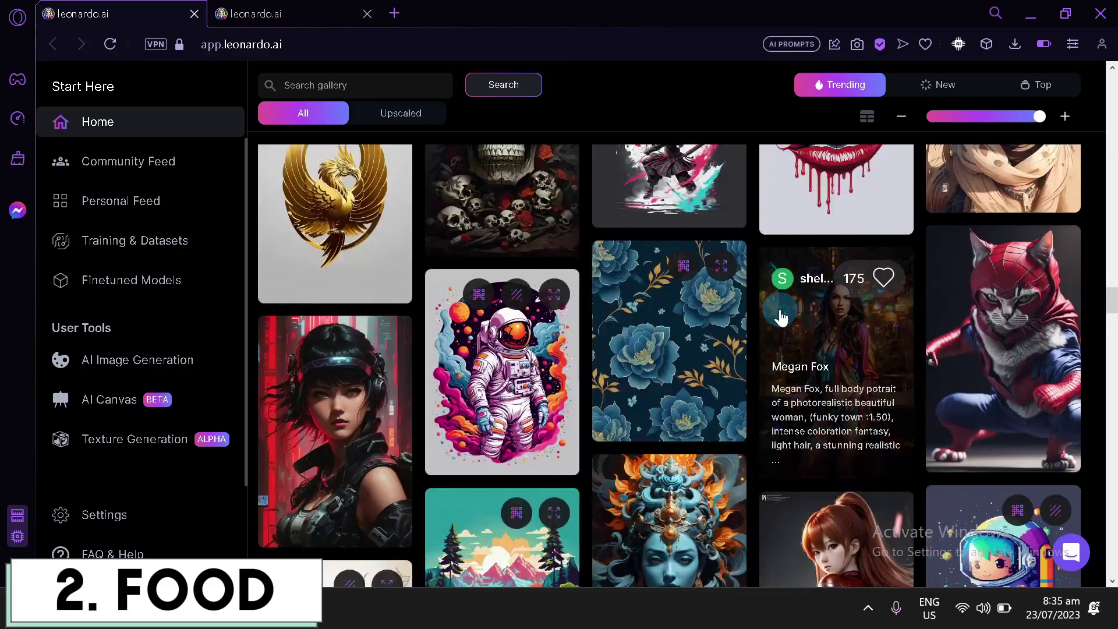
scroll(781, 317, down, 10)
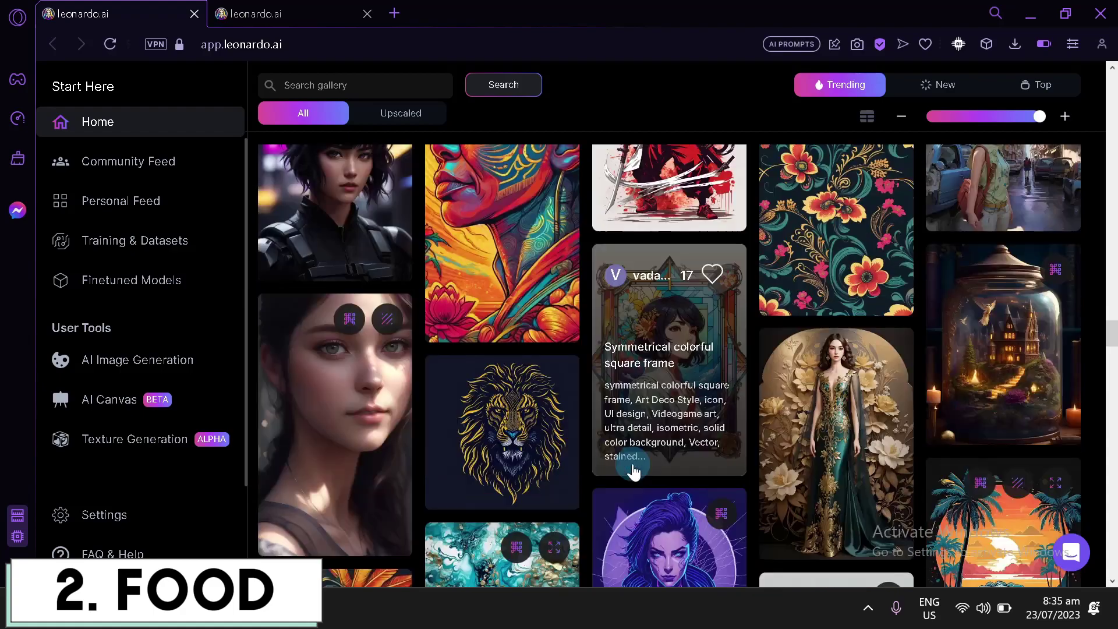
scroll(633, 472, down, 2)
scroll(635, 464, down, 4)
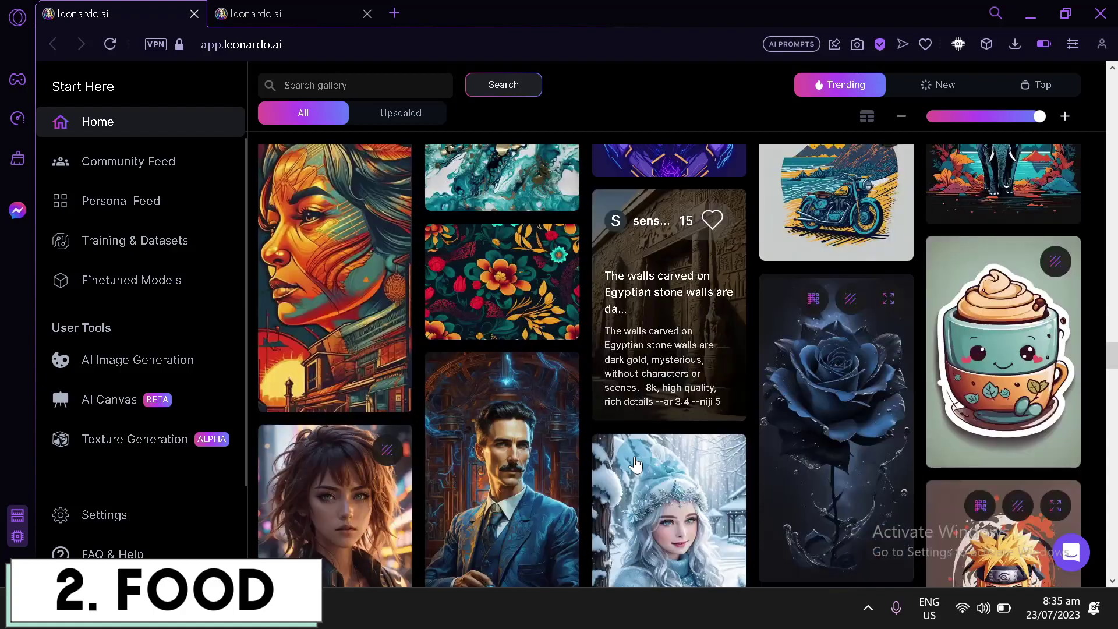
scroll(635, 464, down, 5)
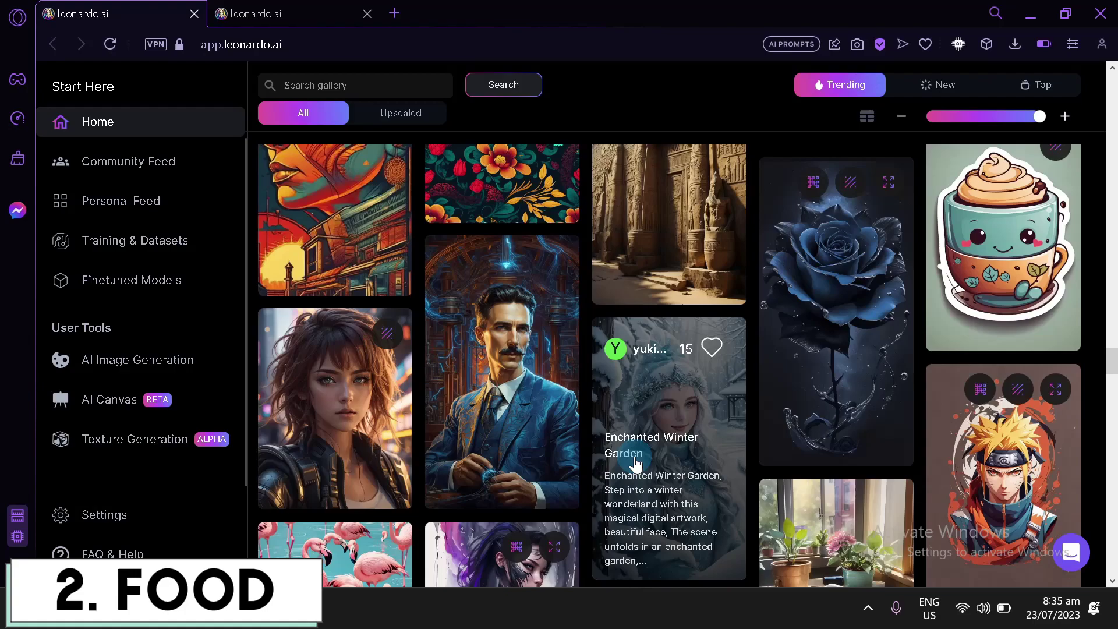
scroll(550, 477, down, 15)
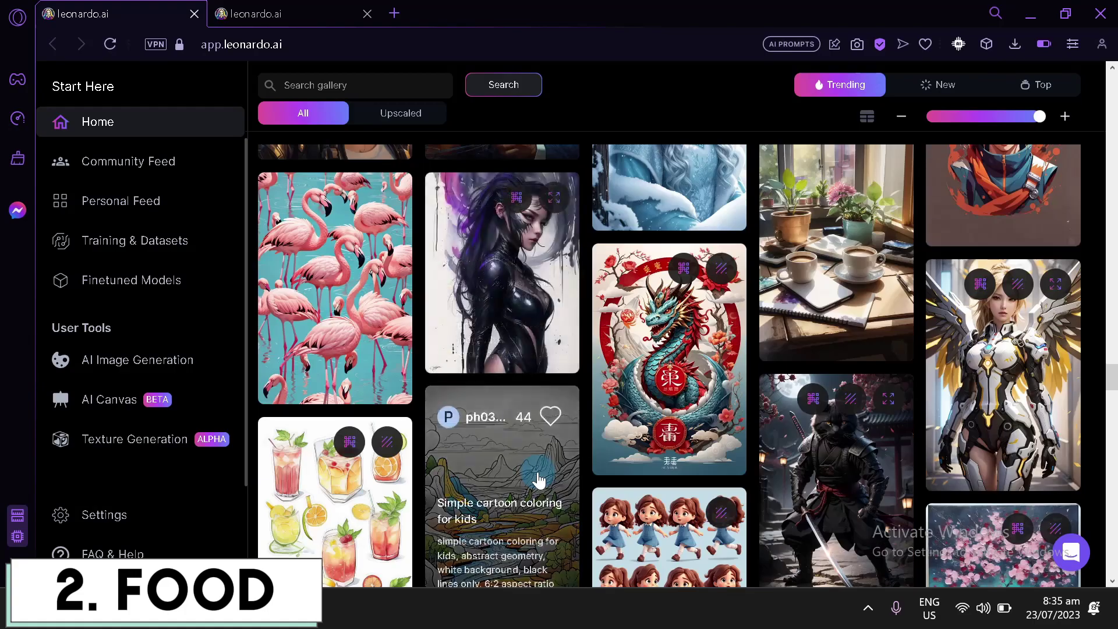
scroll(536, 478, down, 5)
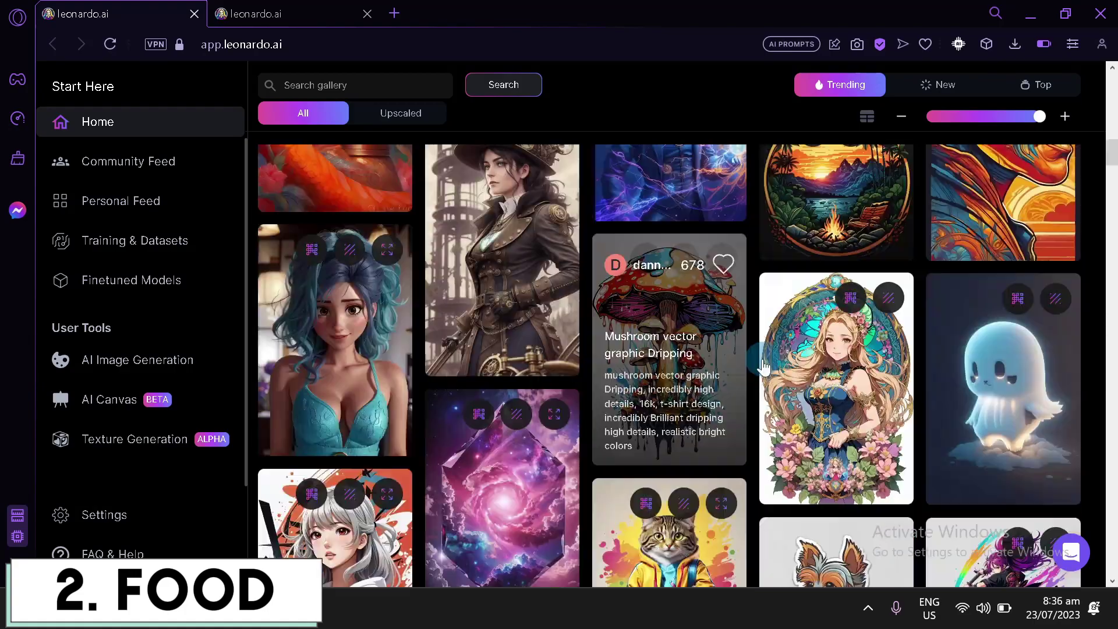
click(664, 329)
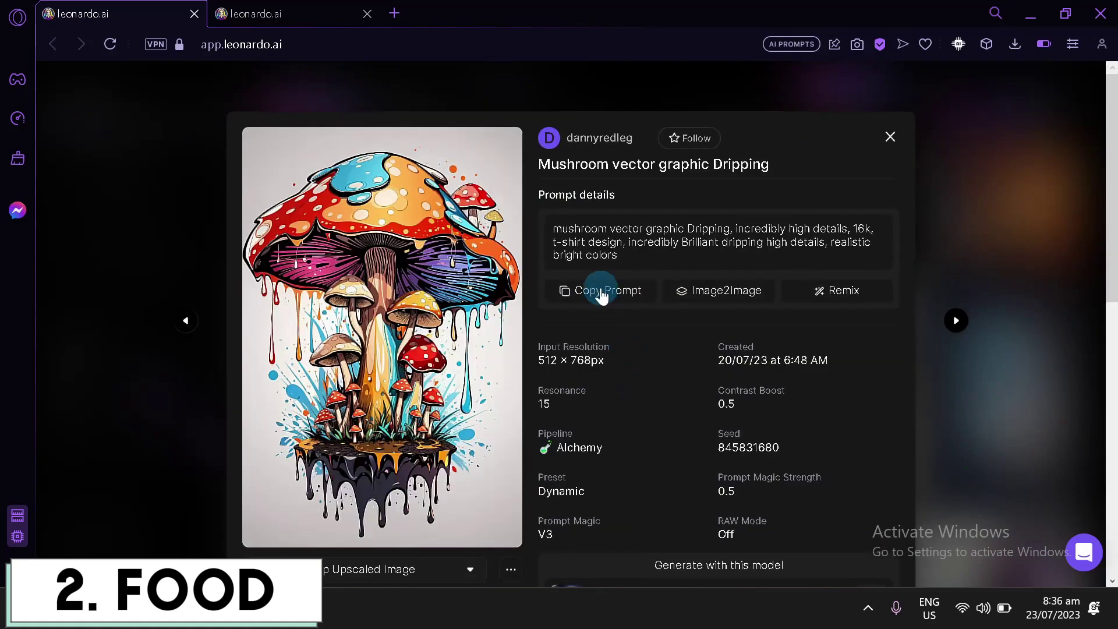
- Replace the One Piece prompt in the generator with the copied mushroom prompt
click(583, 289)
click(281, 13)
click(541, 177)
key(ctrl+a)
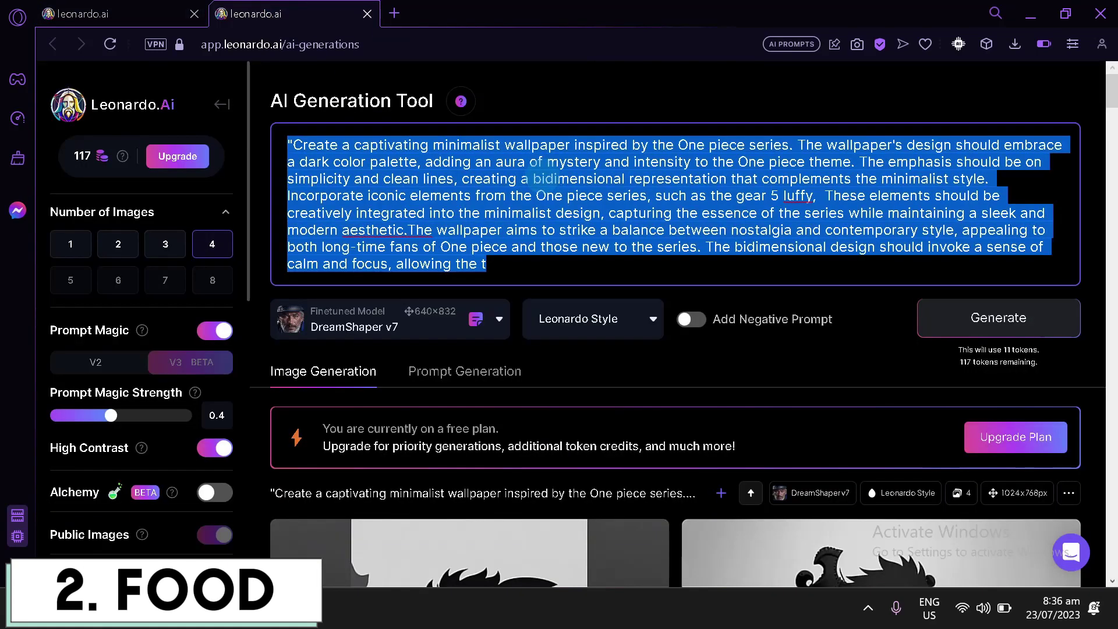
key(ctrl+v)
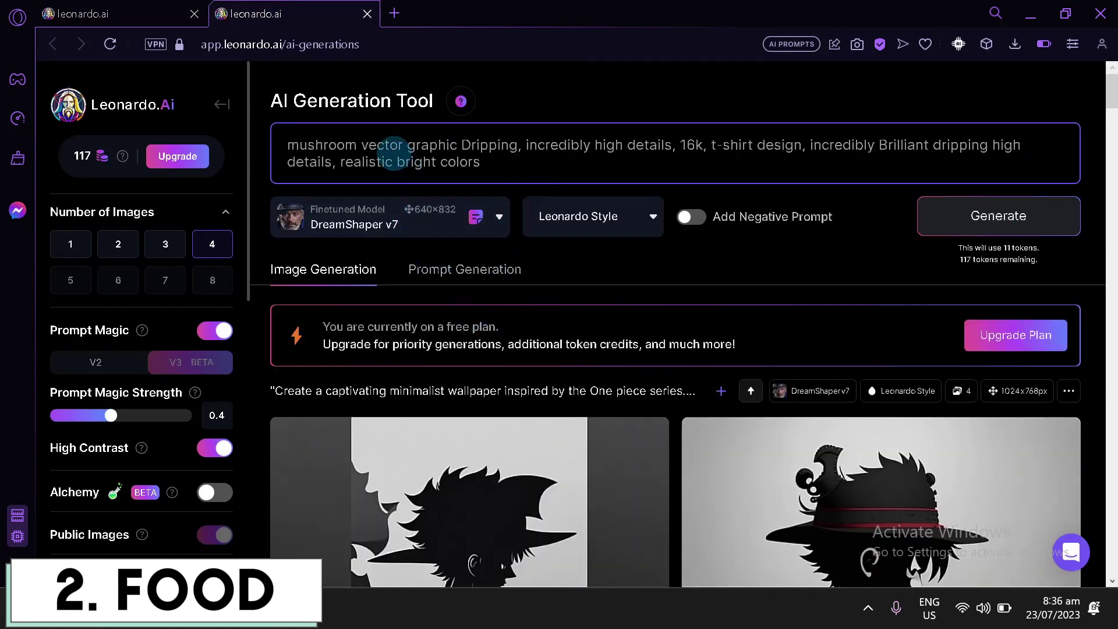
- Change the prompt's opening word from mushroom to 'Big Mac Burger'
double_click(292, 146)
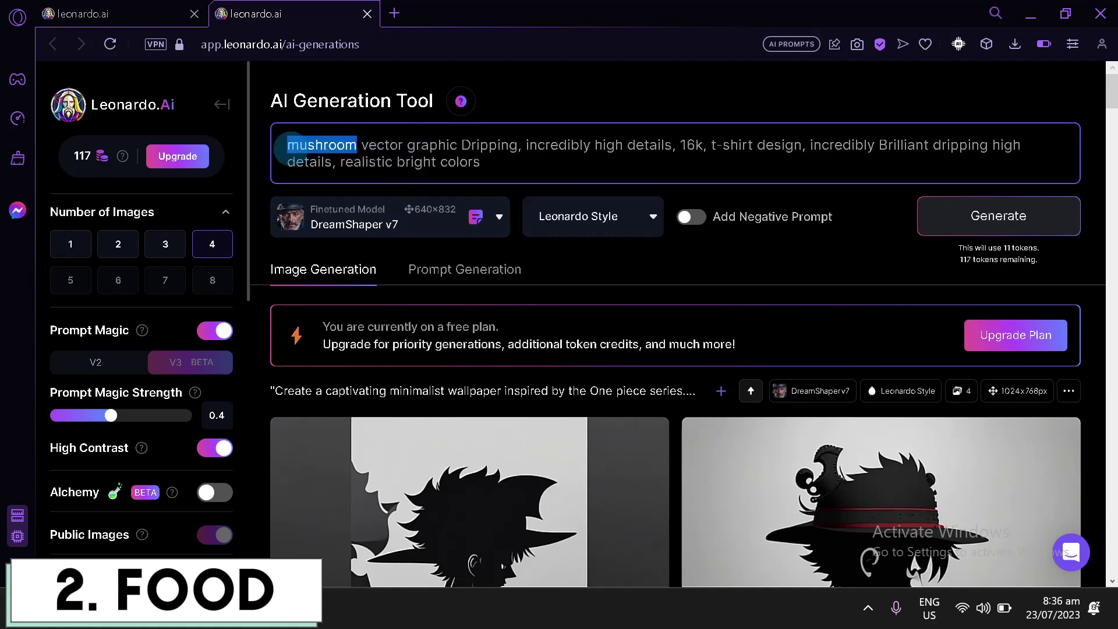
text(Burger)
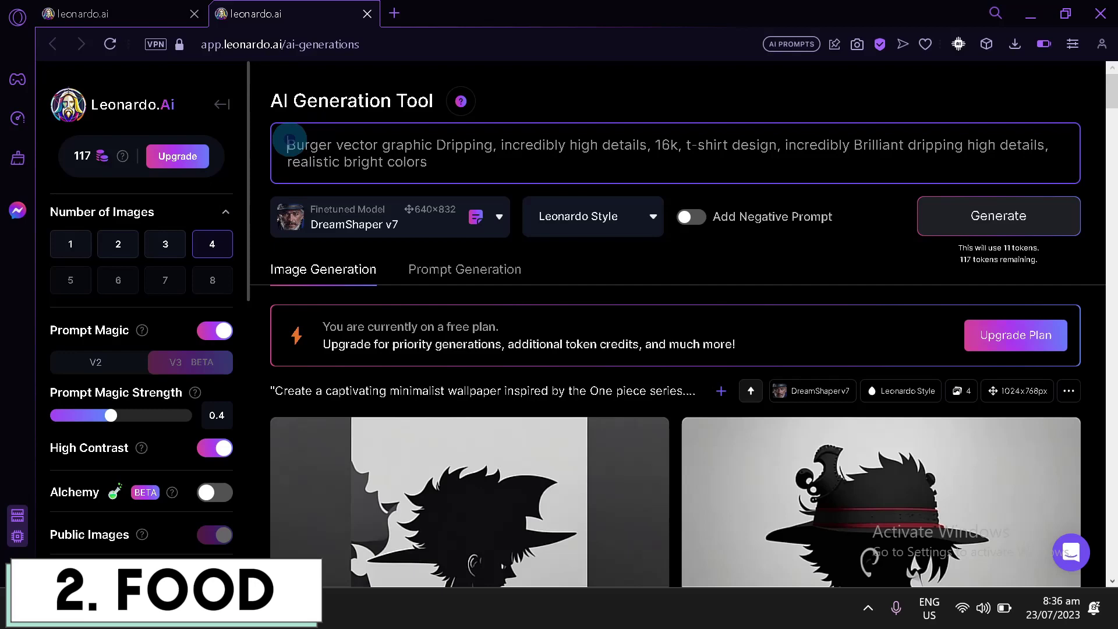
text(Big Mac)
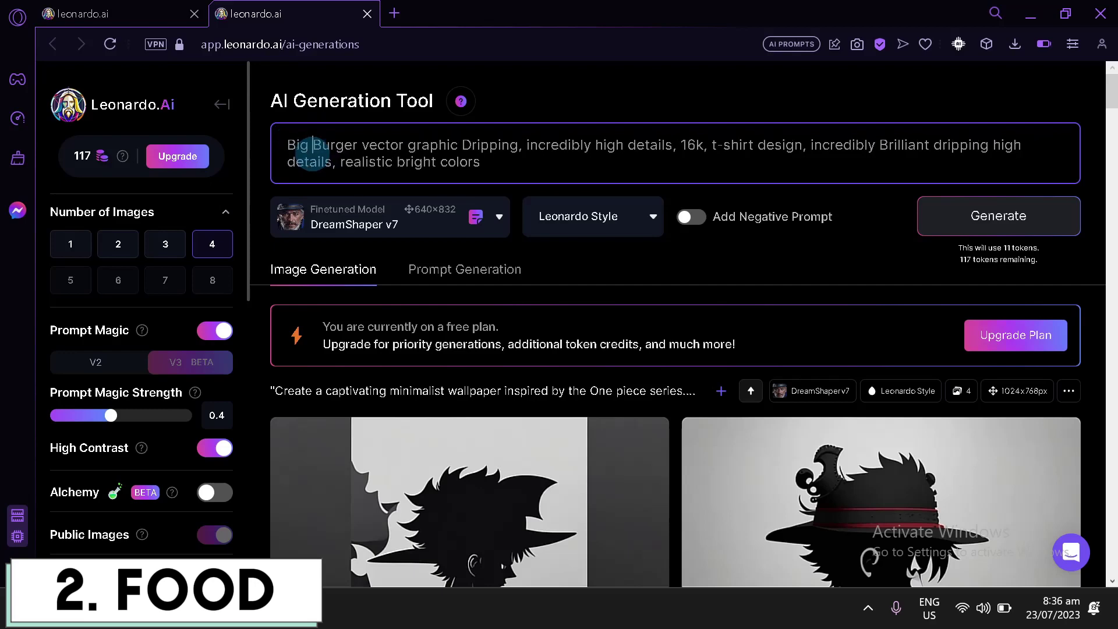
click(163, 13)
scroll(666, 339, down, 5)
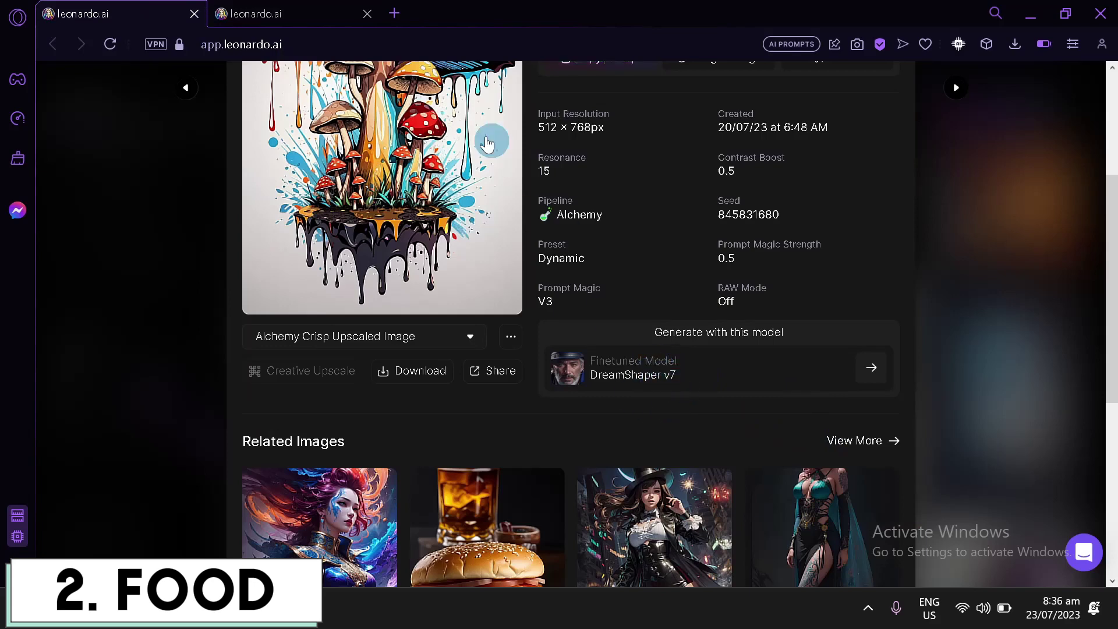
- Generate from the Big Mac Burger prompt and review the four dripping burger images
click(308, 8)
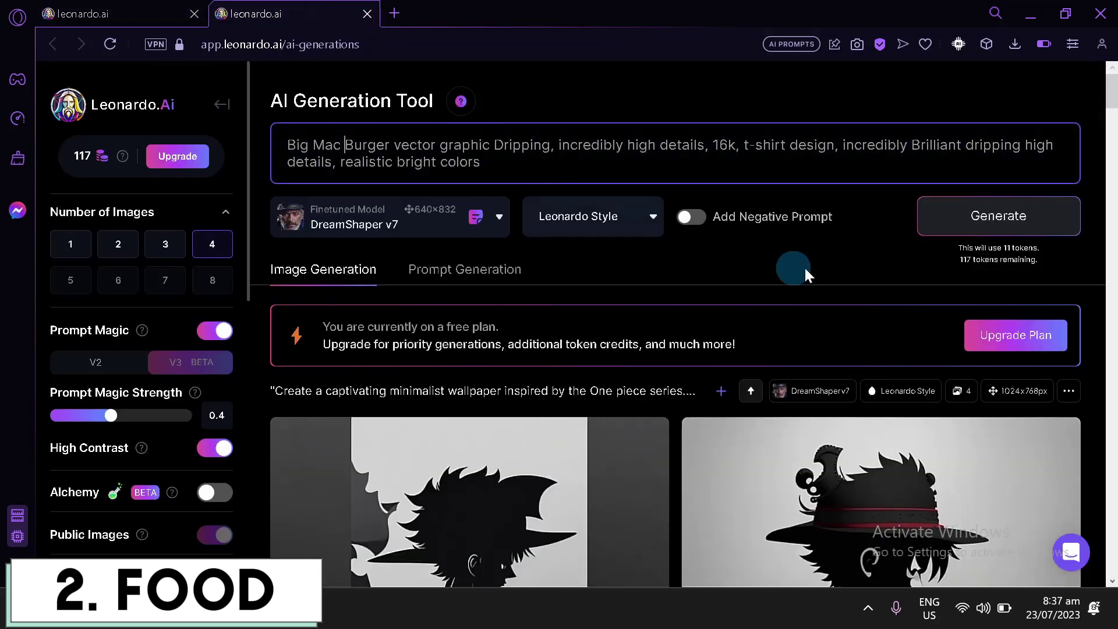
click(982, 218)
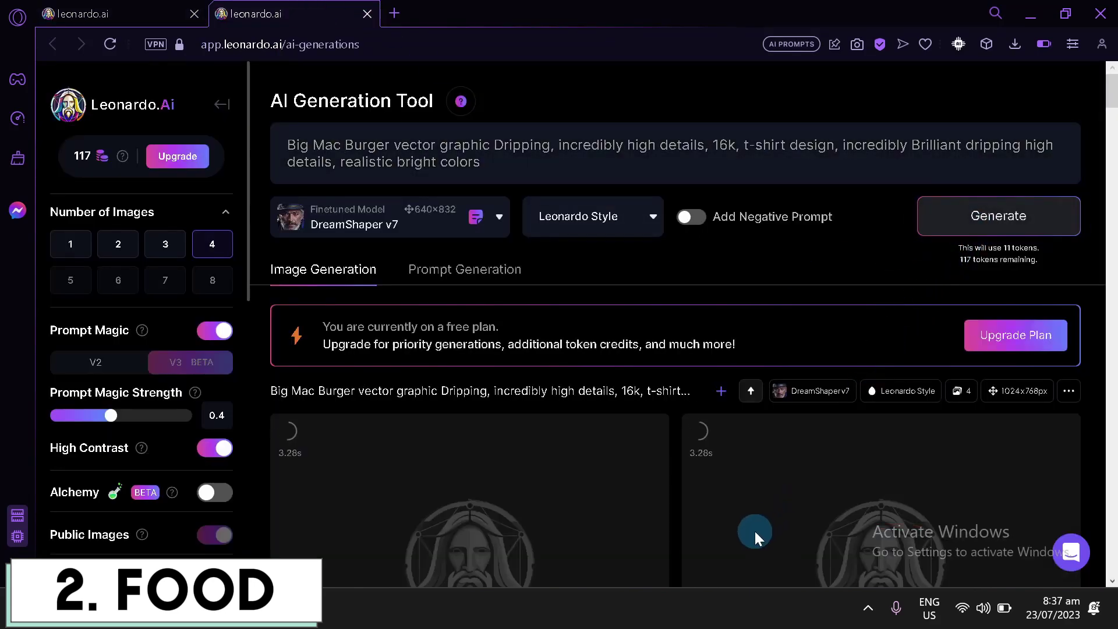
scroll(589, 296, down, 4)
scroll(588, 295, down, 4)
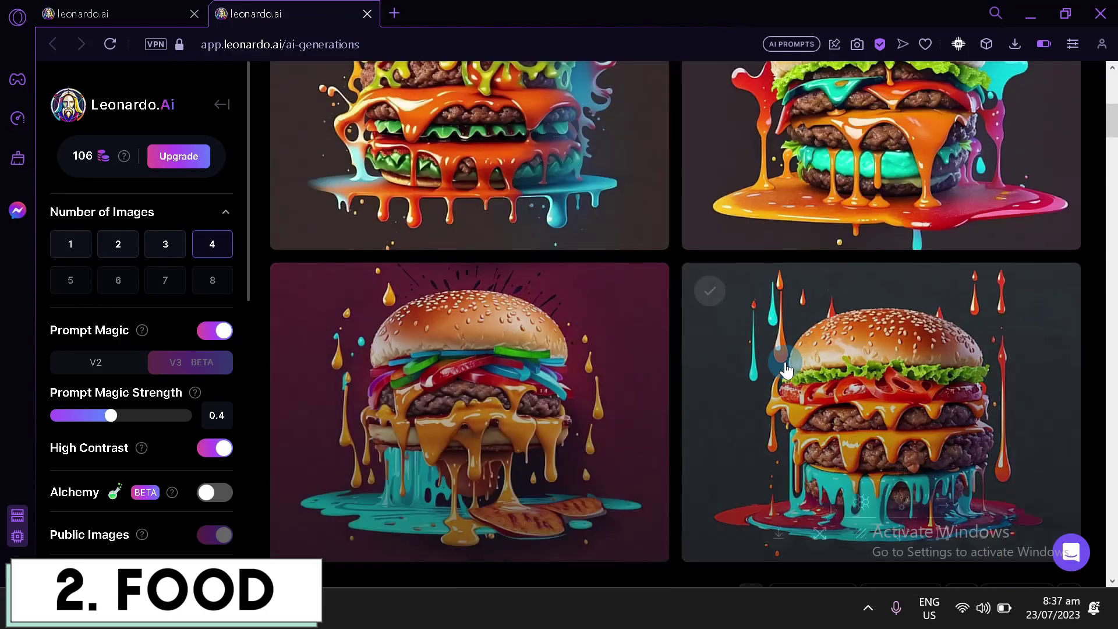
scroll(769, 291, up, 4)
scroll(770, 263, down, 9)
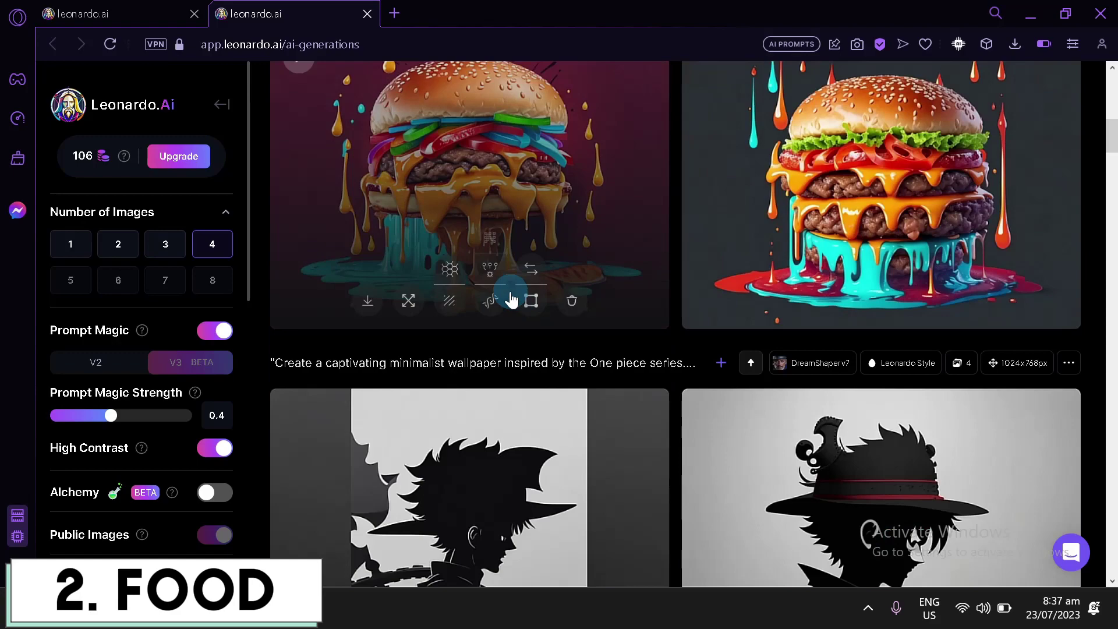
scroll(512, 233, up, 5)
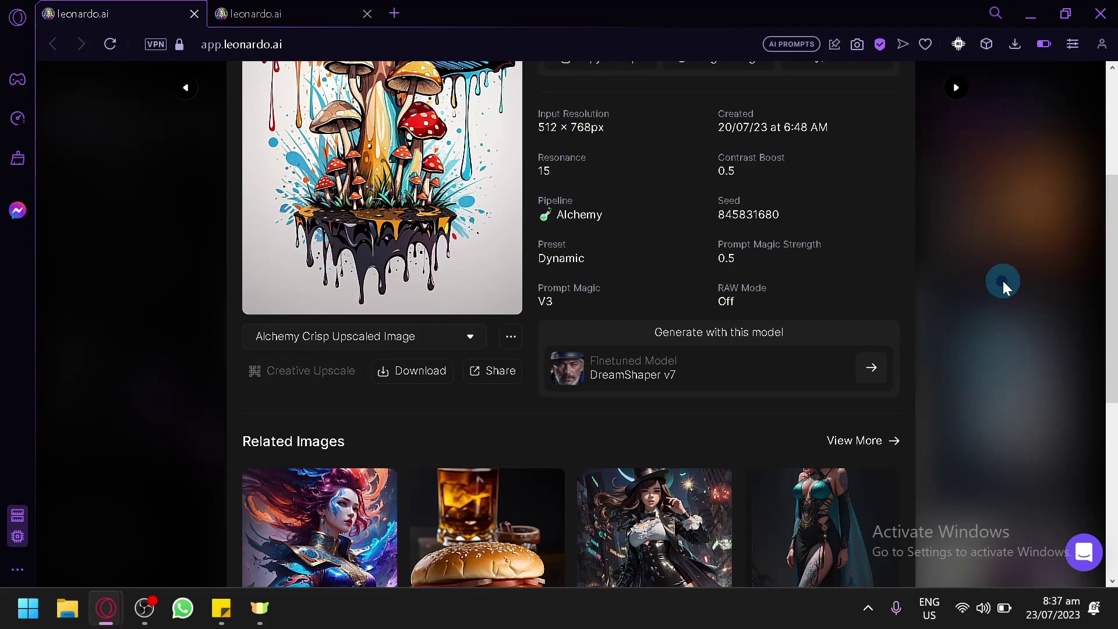
- Open the retro Royal Enfield beach t-shirt artwork from the gallery and copy its prompt
click(1001, 279)
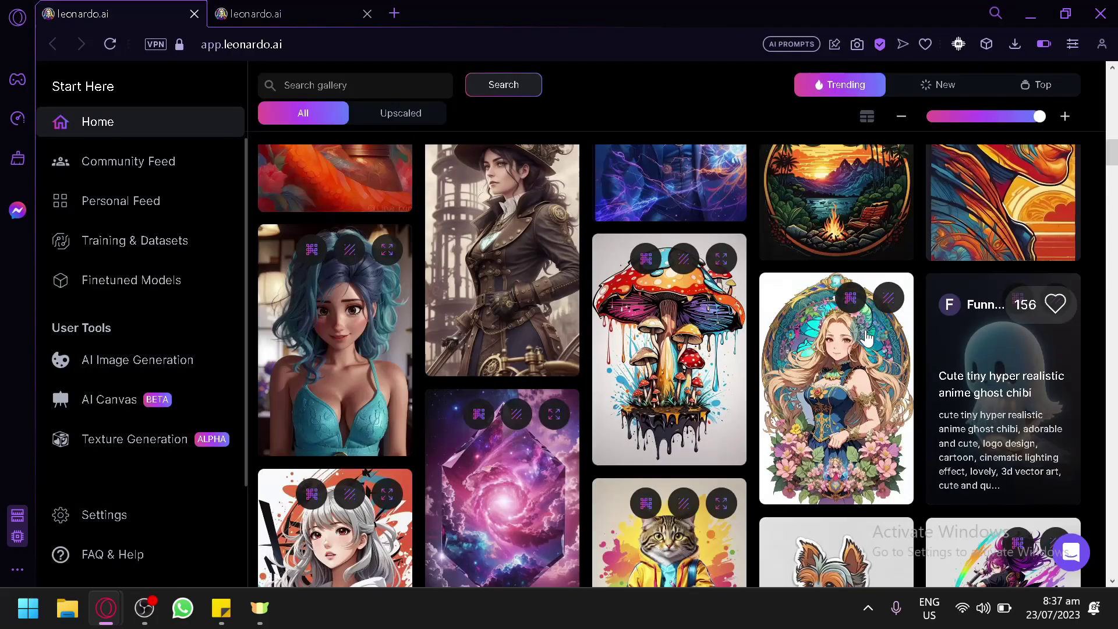
scroll(670, 326, down, 5)
scroll(557, 223, down, 4)
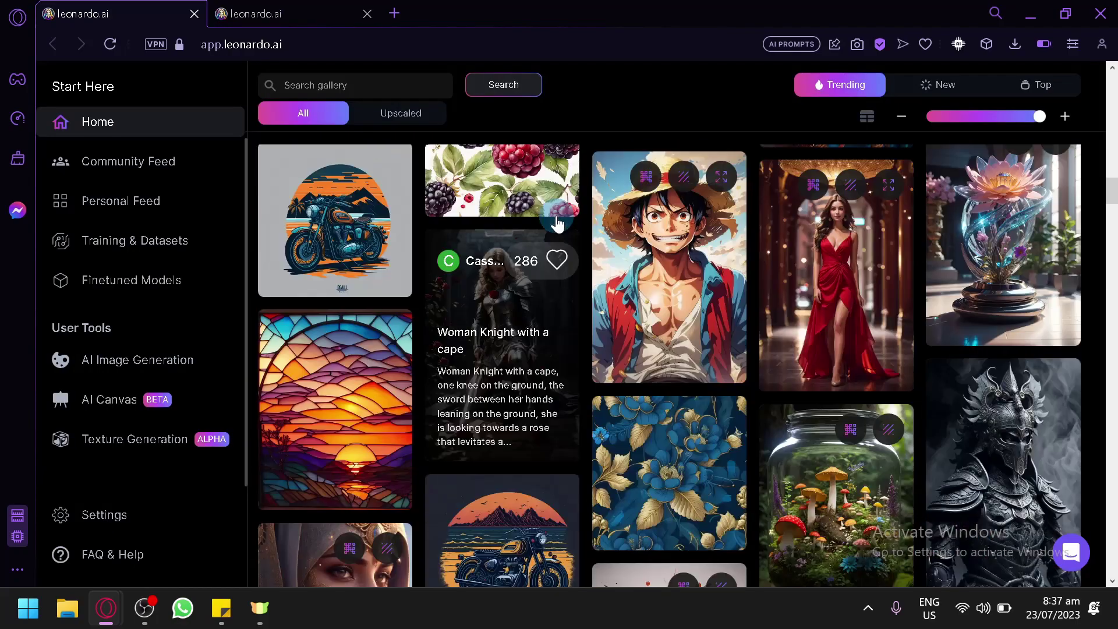
scroll(557, 225, down, 3)
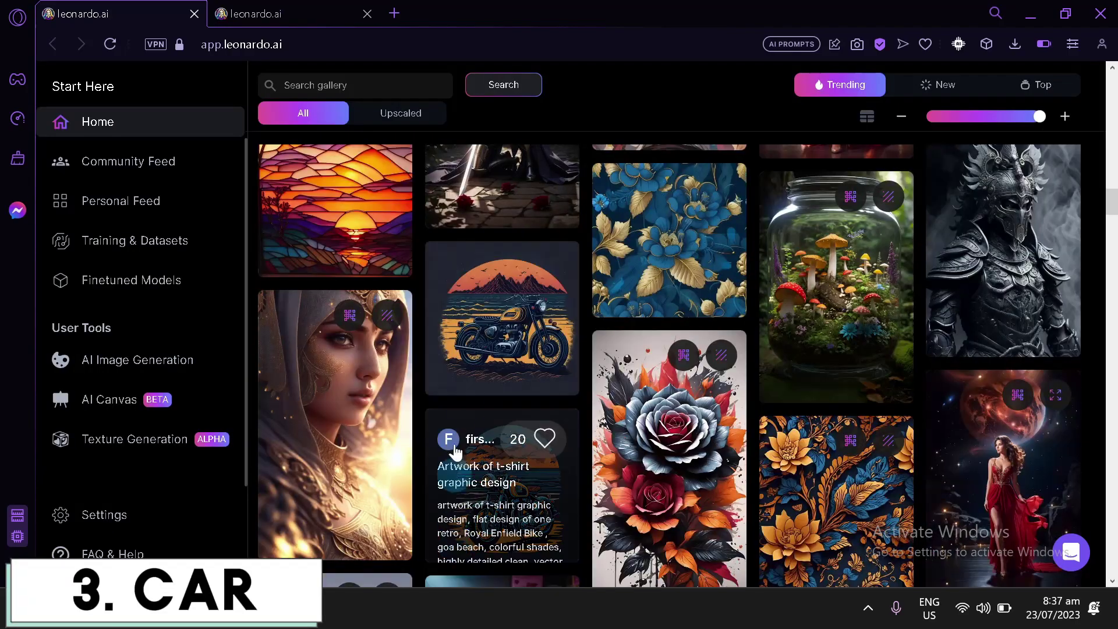
click(488, 324)
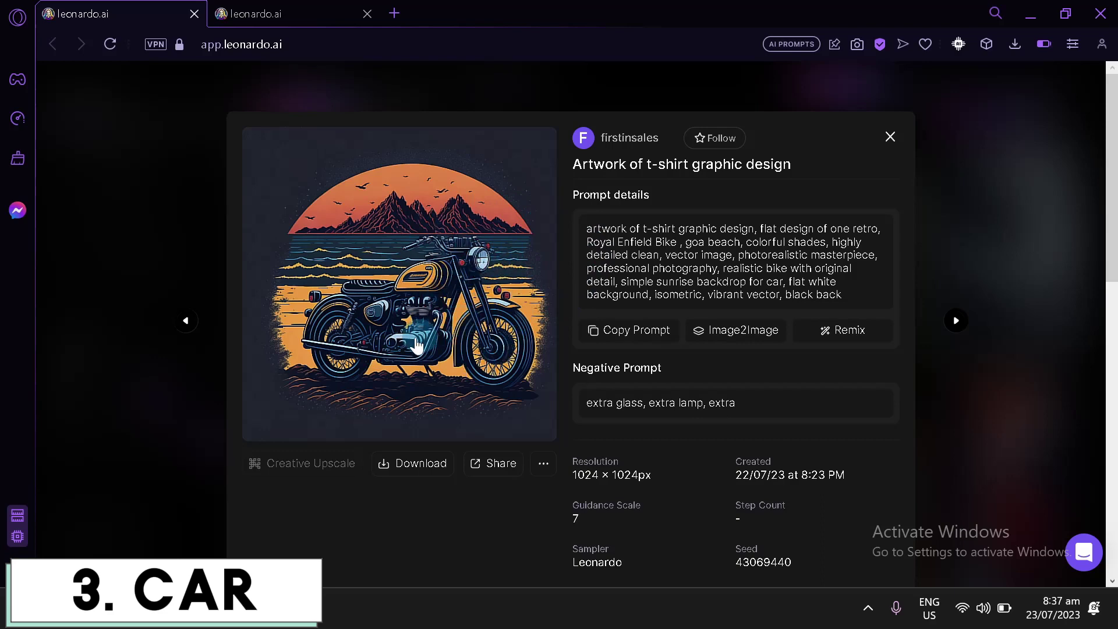
key(ctrl+Tab)
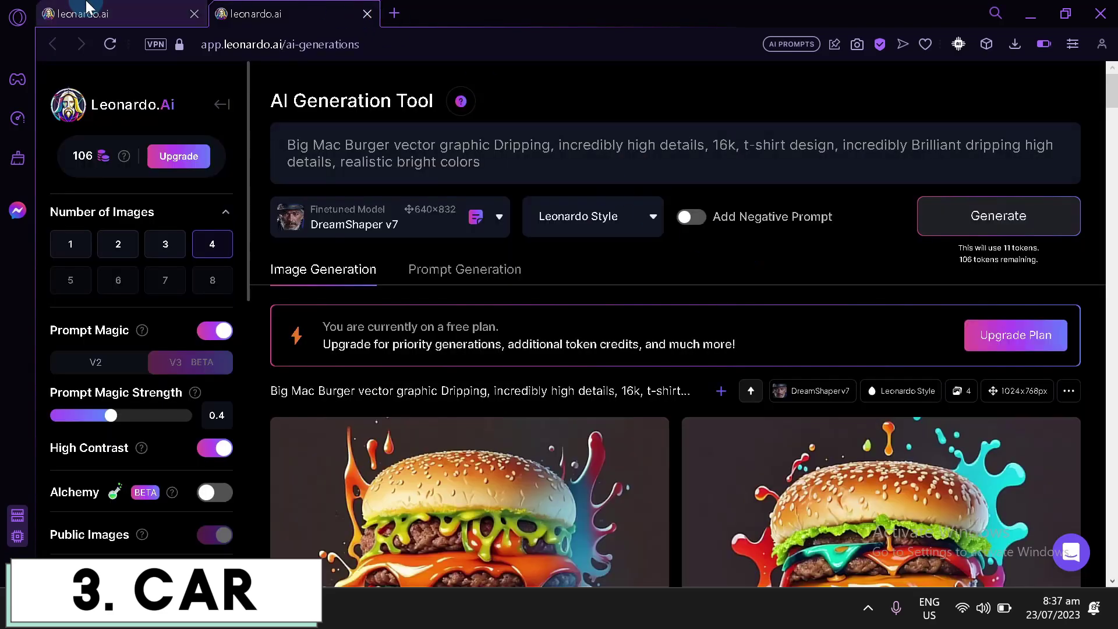
click(117, 13)
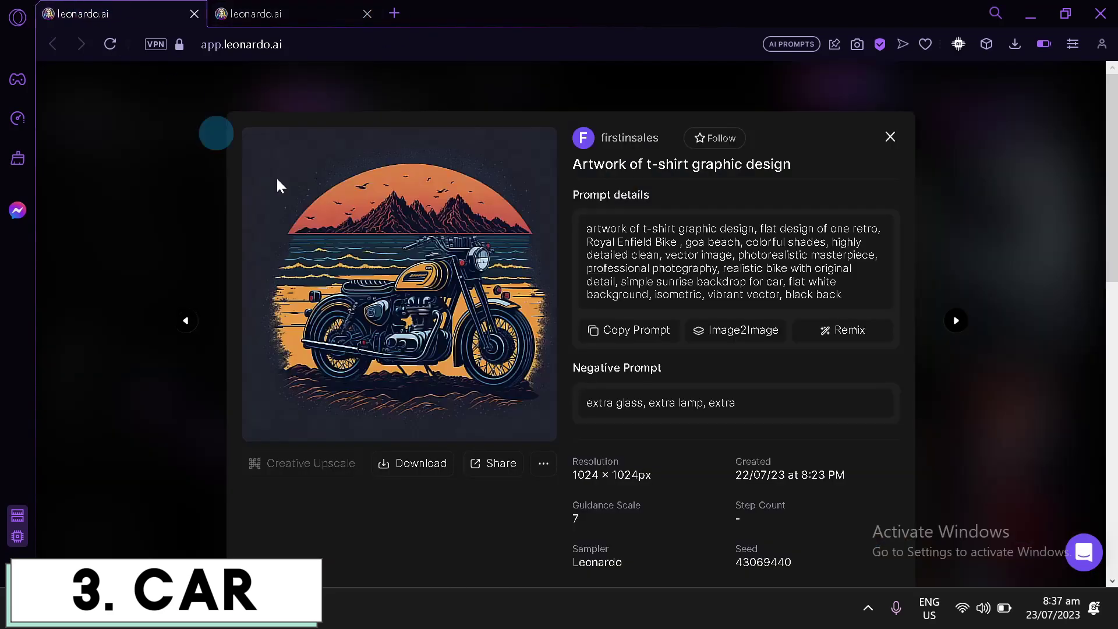
click(327, 22)
- Replace the Big Mac prompt with the copied motorbike prompt
click(494, 150)
key(ctrl+a)
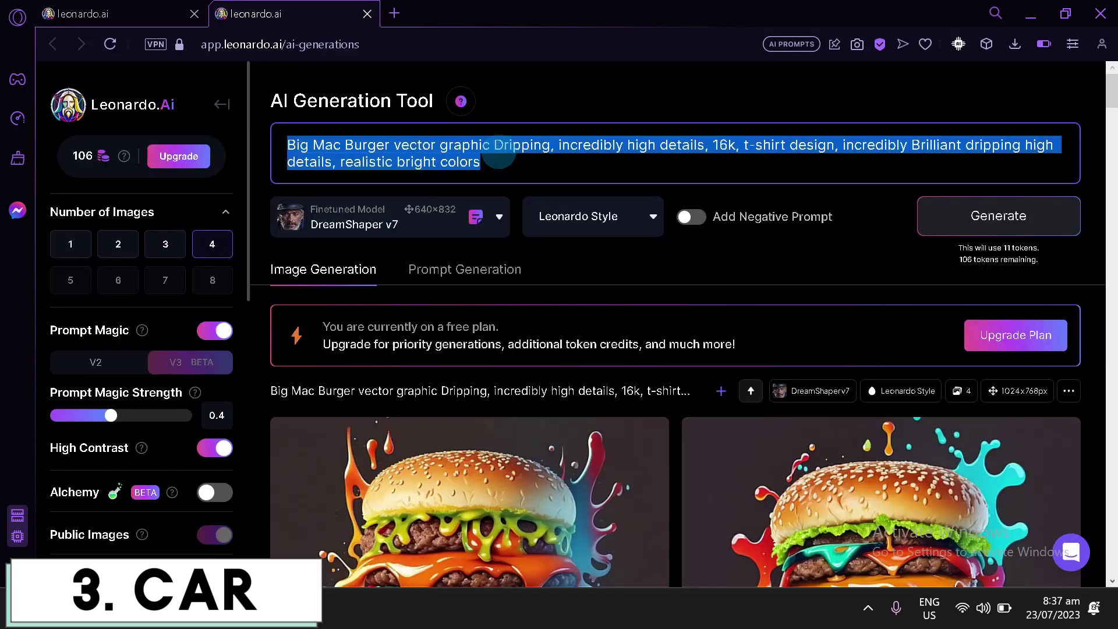
text(artwork of t-shirt graphic design, flat design of one retro, Royal Enfield Bike , goa beach, colorful shades, highly detailed clean, vector image, photorealistic masterpiece, professional photography, realistic bike with original detail, simple sunrise backdrop for car, flat white background, isometric, vibrant vector, black back)
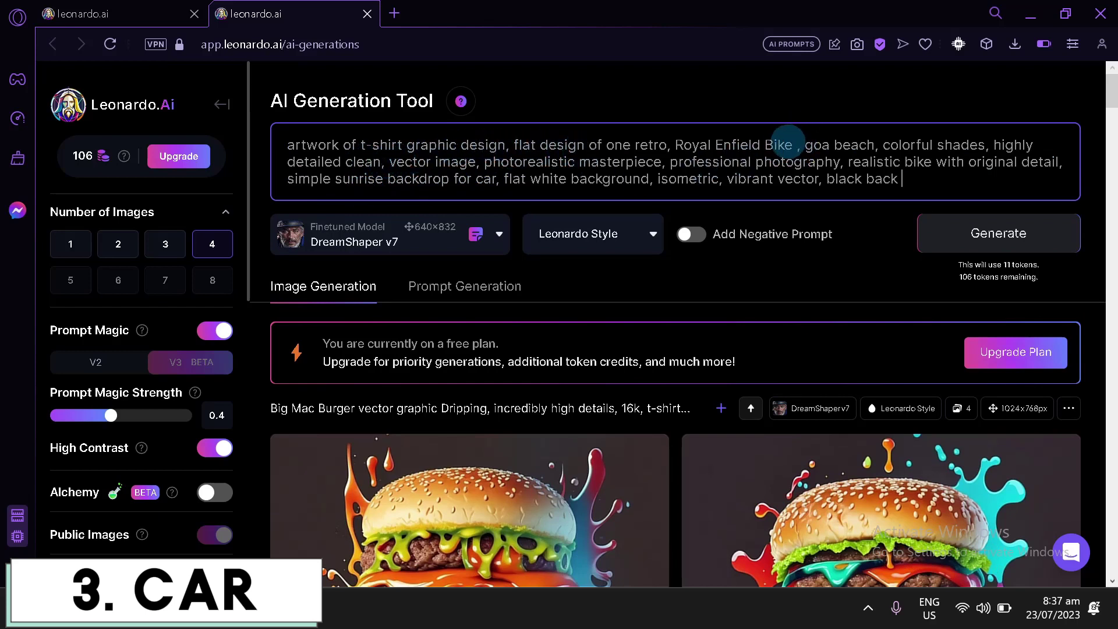
- Change 'Royal Enfield Bike' to 'Honda civic' and 'bike' to 'car', then generate
drag(791, 143, 671, 145)
text(Honda c)
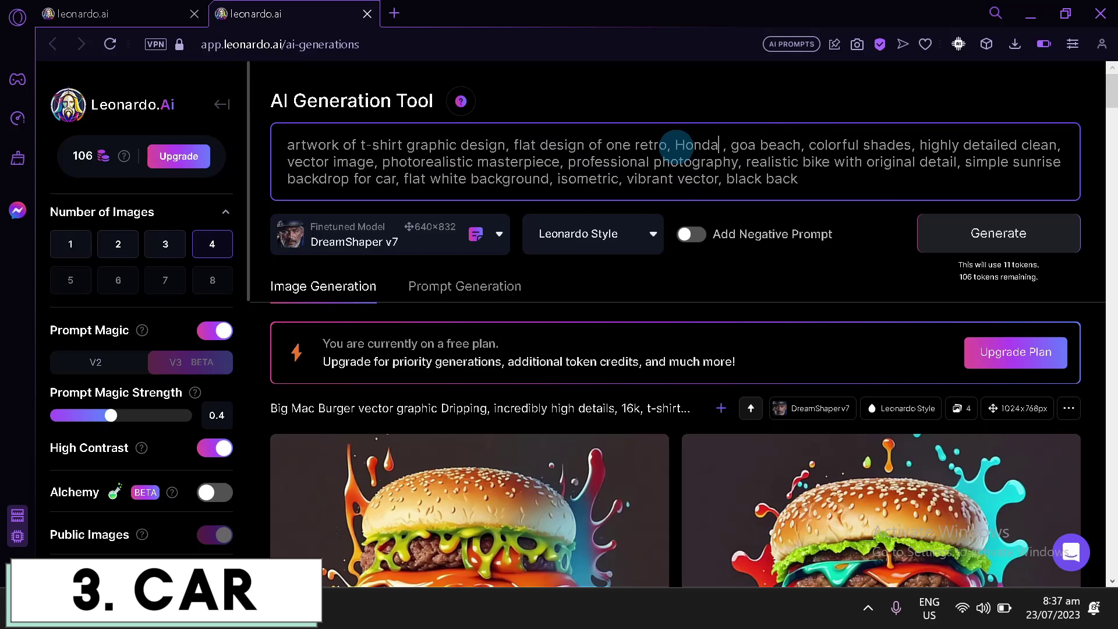
text(ivic)
double_click(862, 166)
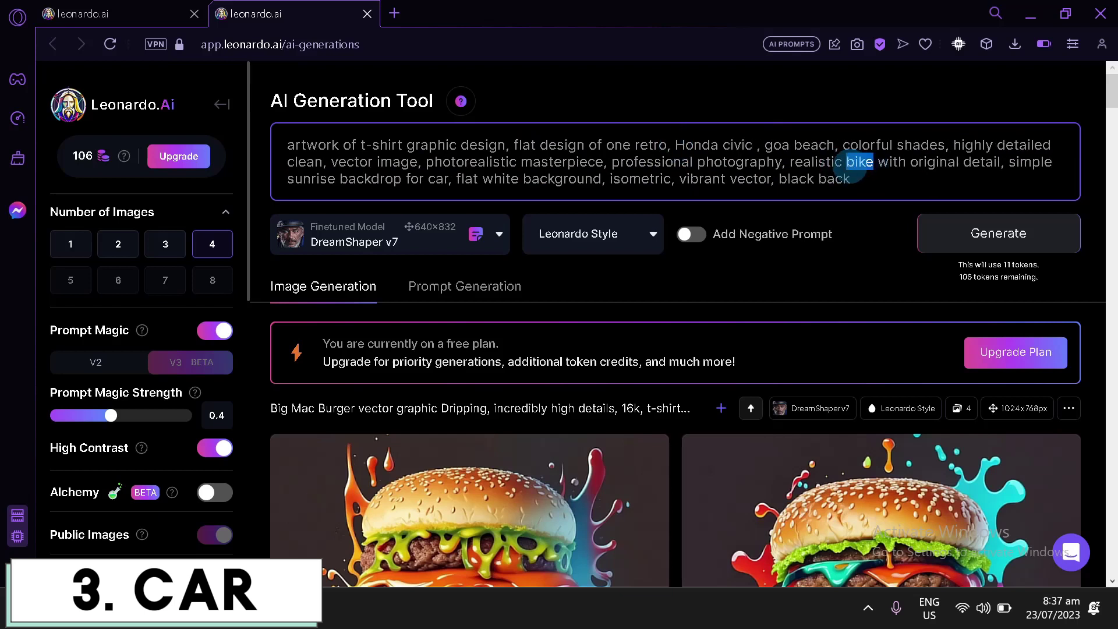
text(car)
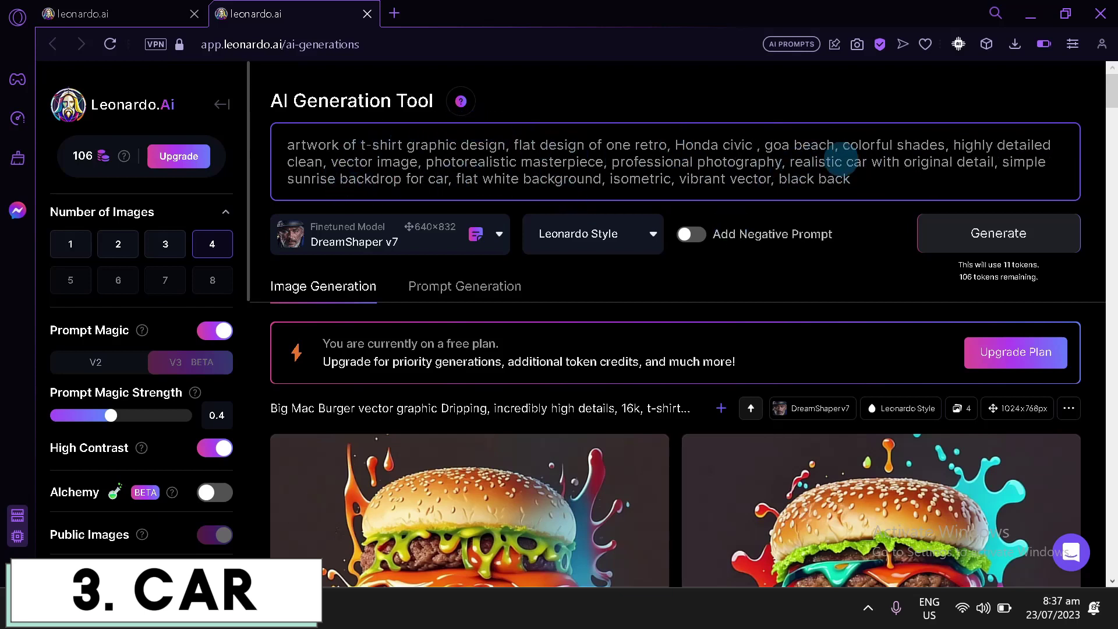
click(972, 242)
- Switch the model to Leonardo Diffusion and generate the Honda civic prompt again
click(92, 8)
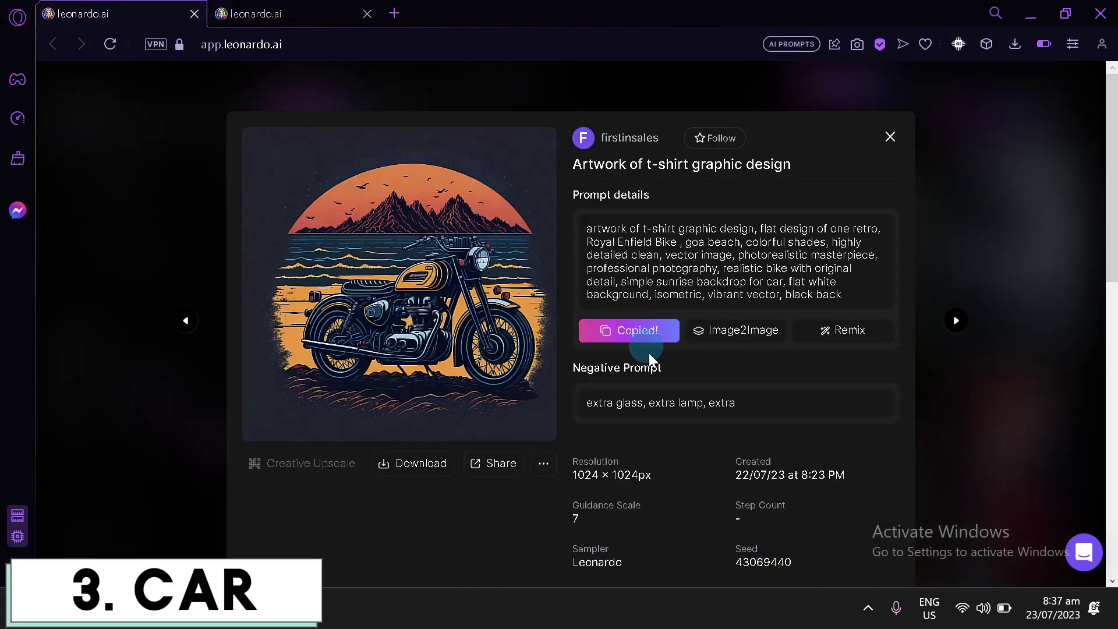
scroll(649, 353, down, 5)
click(227, 8)
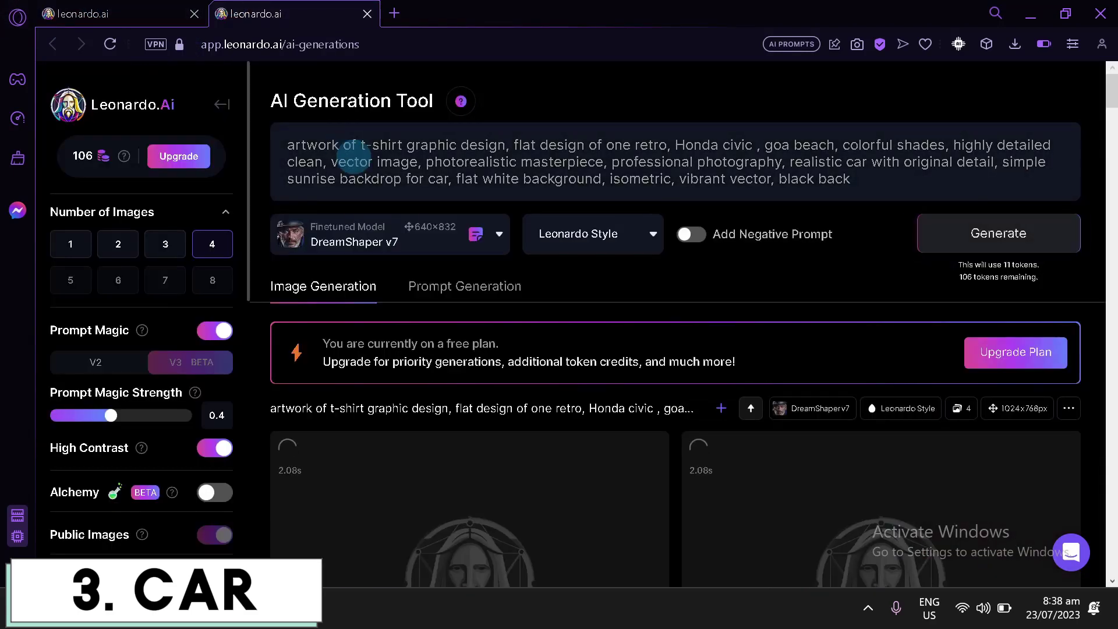
click(431, 230)
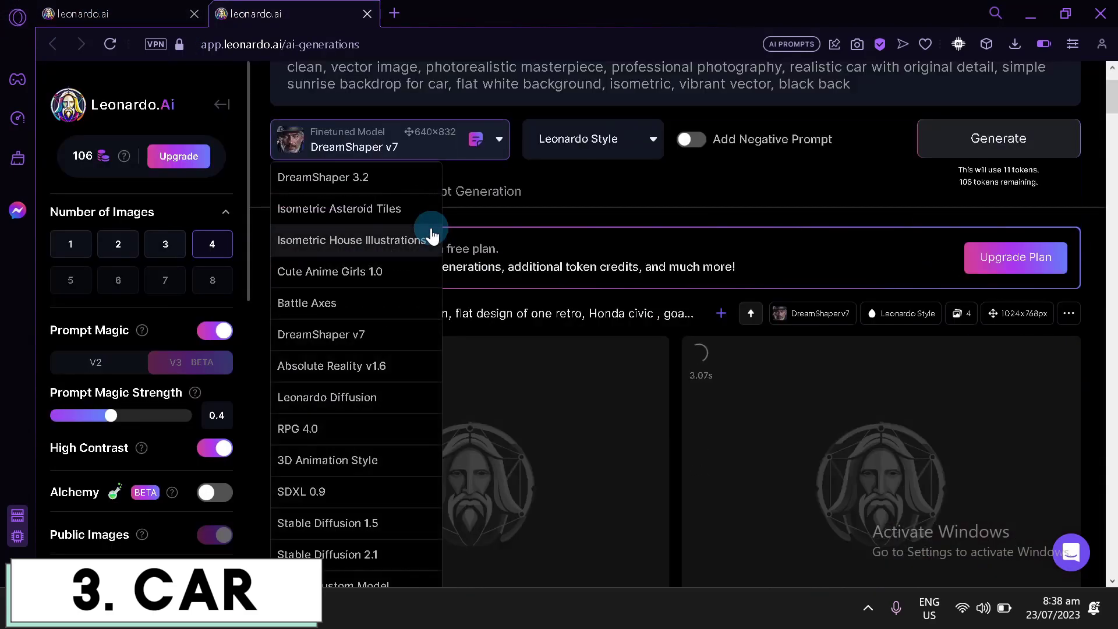
click(384, 397)
click(958, 147)
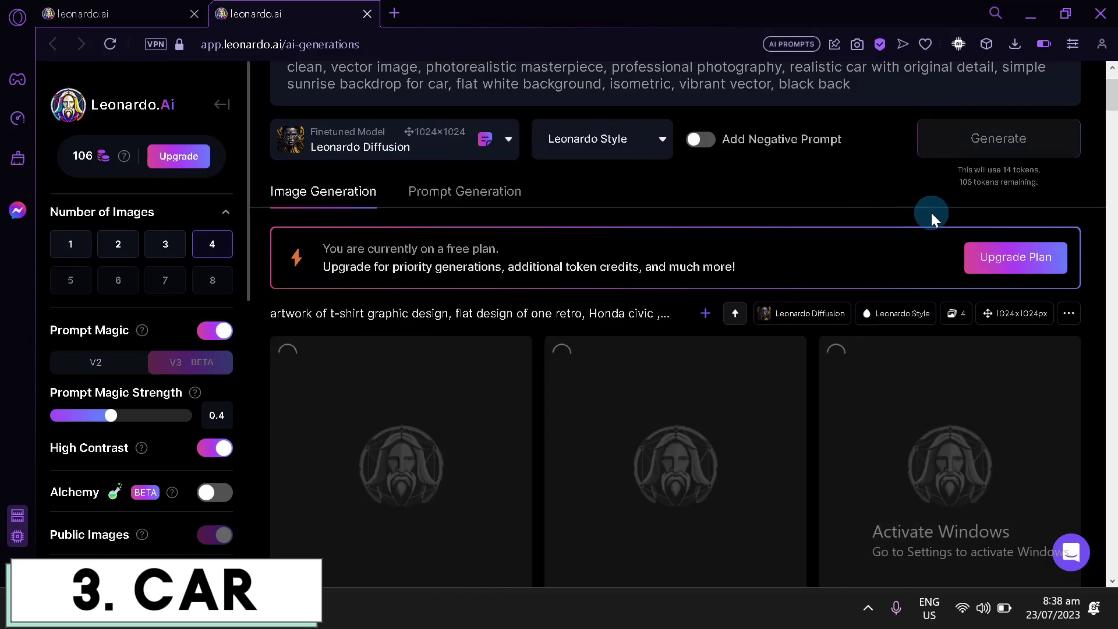
scroll(761, 240, down, 5)
scroll(669, 335, up, 6)
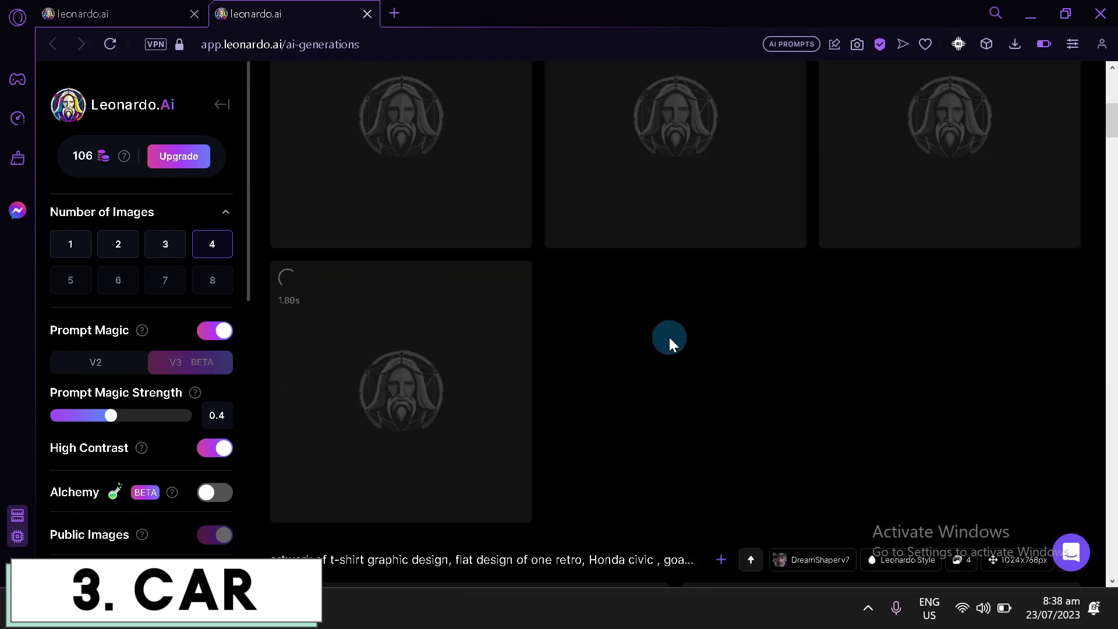
scroll(641, 349, down, 4)
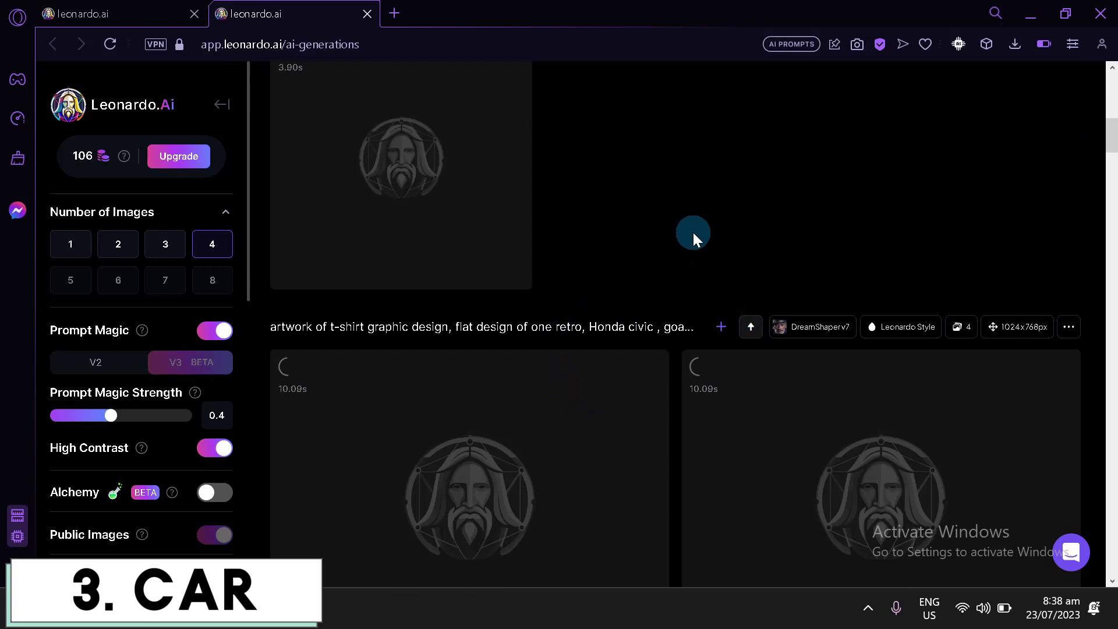
scroll(670, 267, down, 10)
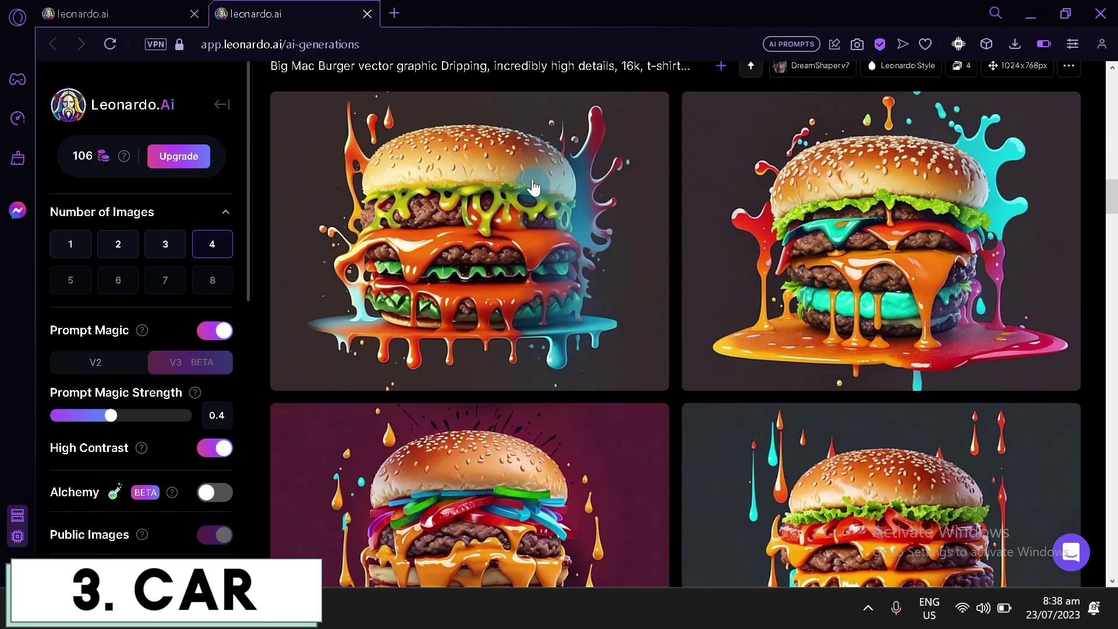
- Scroll through the burger and Honda civic results until the Leonardo Diffusion car designs finish
scroll(757, 251, down, 12)
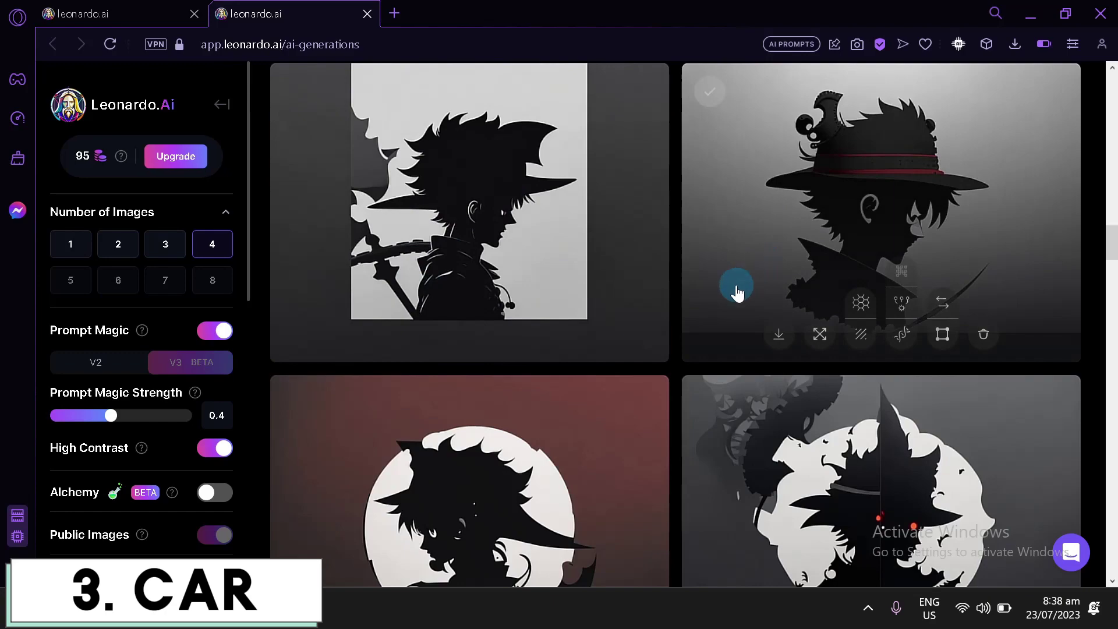
scroll(737, 268, up, 10)
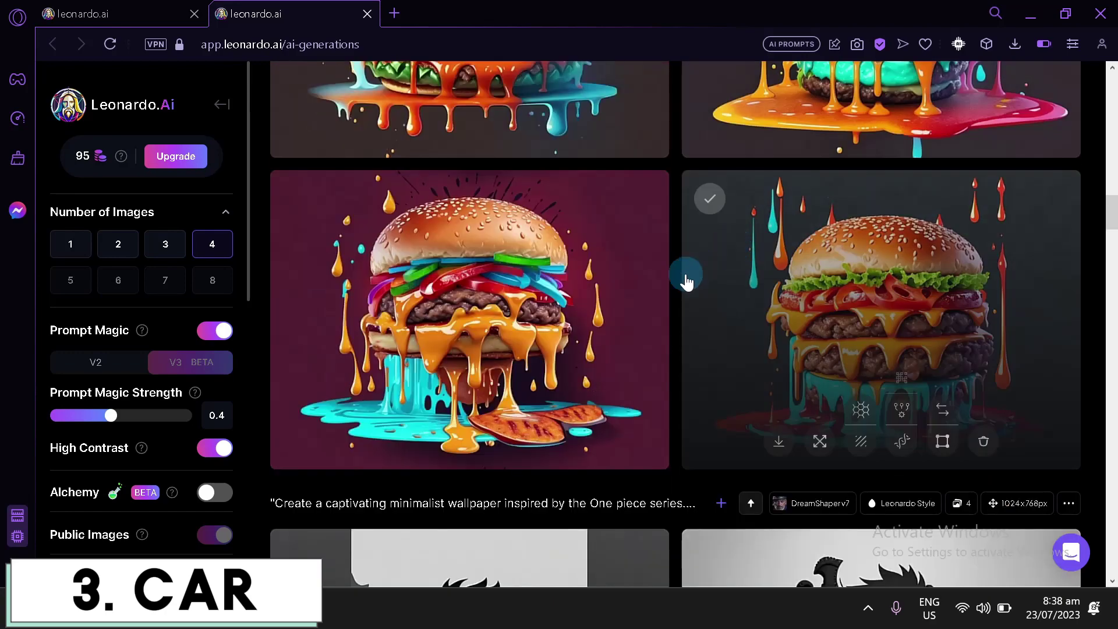
scroll(686, 168, up, 2)
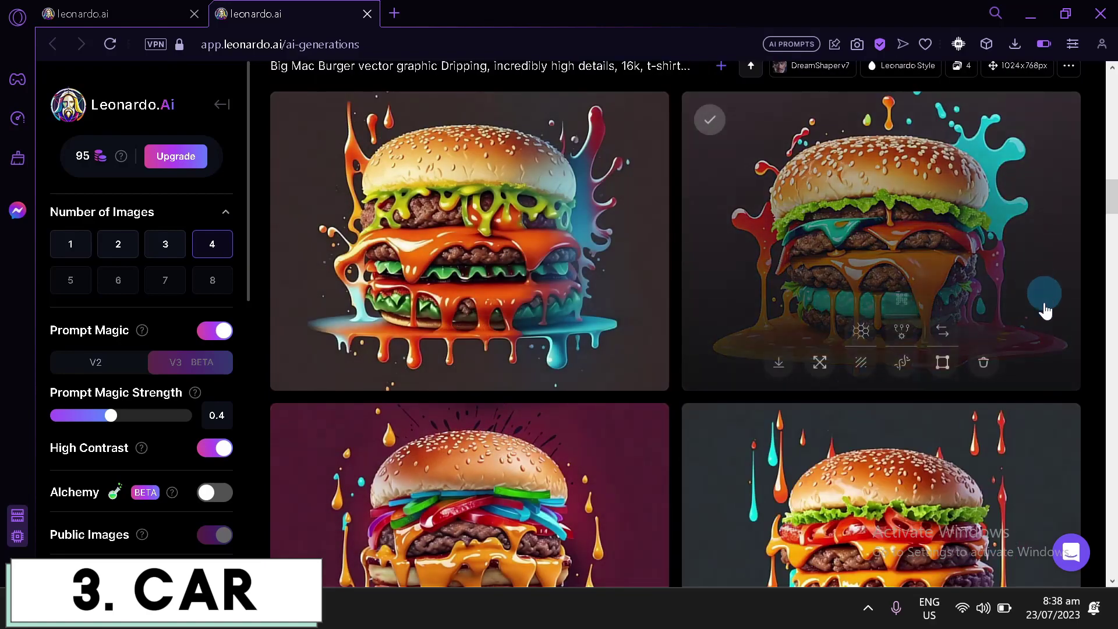
scroll(891, 332, down, 2)
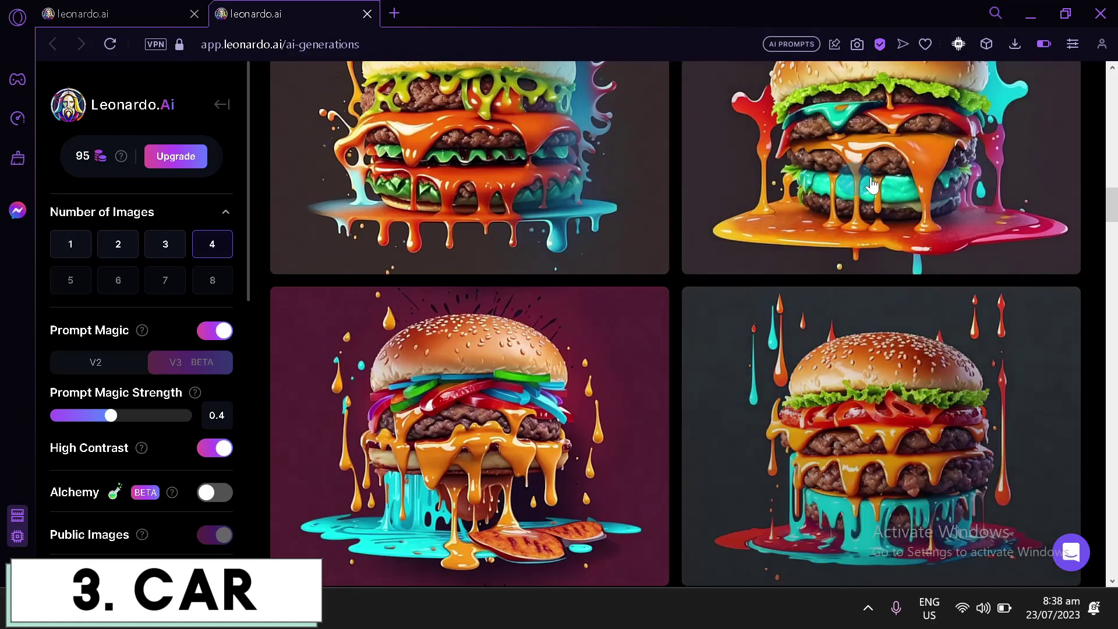
scroll(855, 358, up, 6)
scroll(862, 349, up, 8)
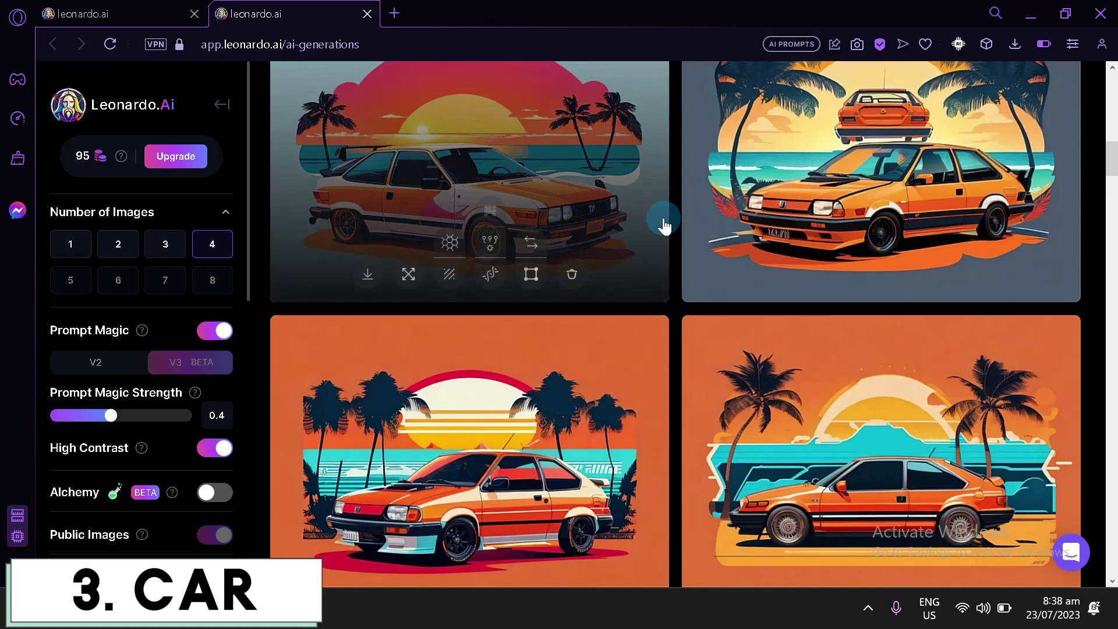
scroll(668, 243, down, 4)
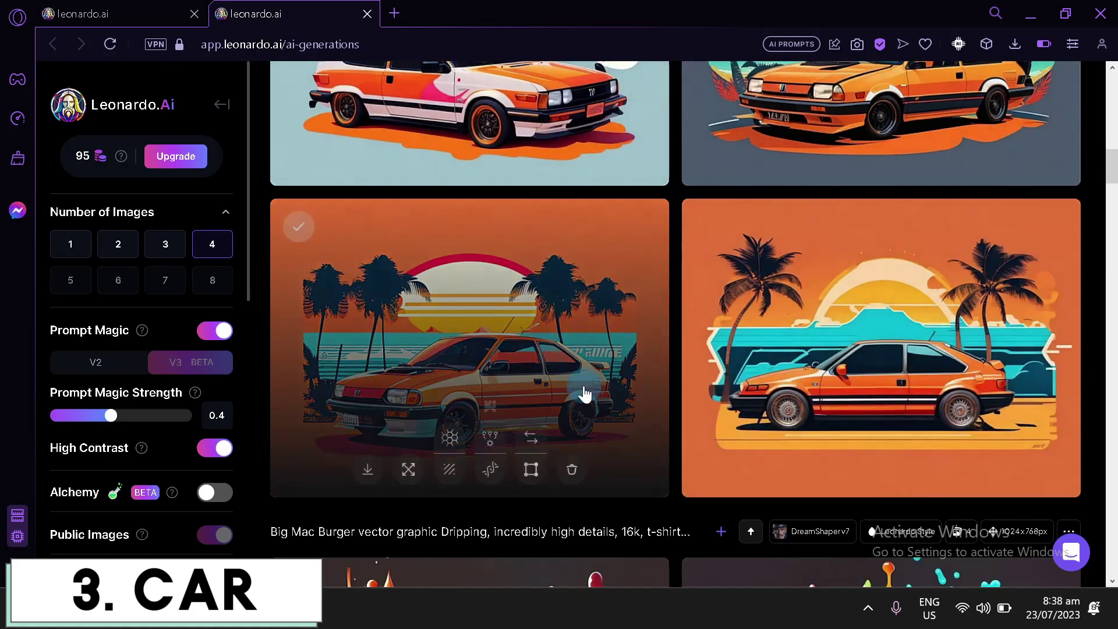
scroll(524, 398, up, 8)
scroll(527, 385, down, 6)
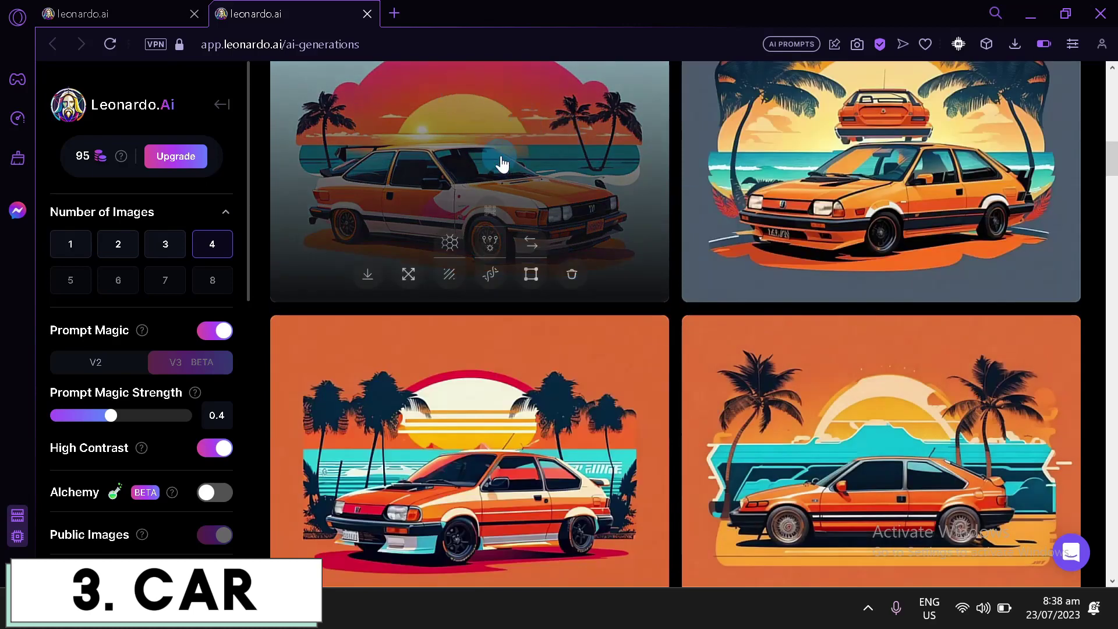
scroll(504, 175, up, 2)
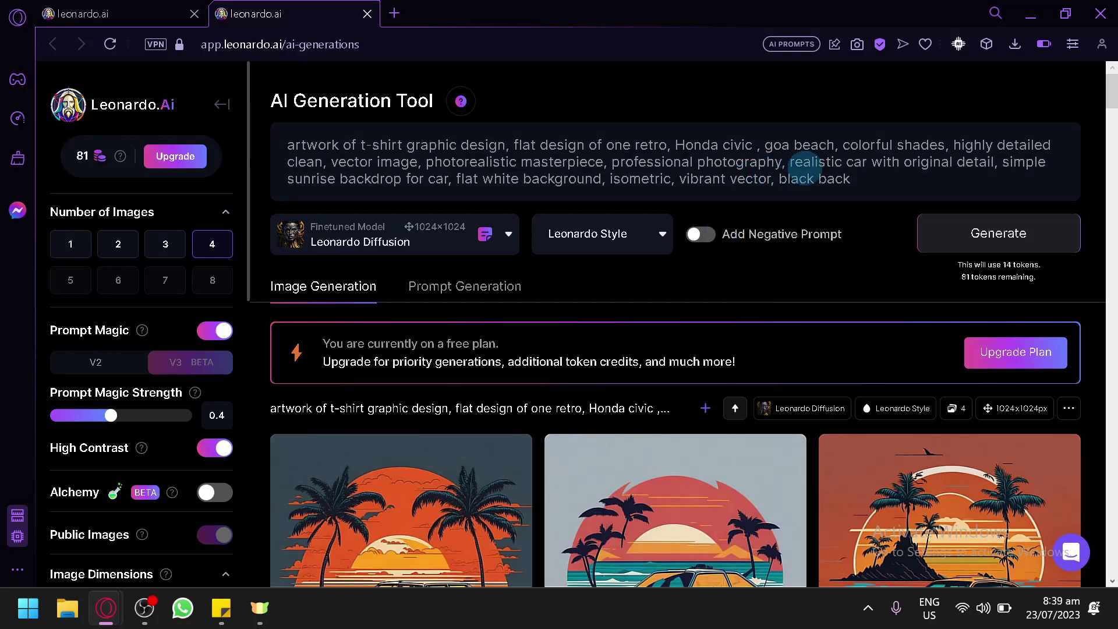
- Find the white cat in a plant pot sticker in the Home gallery and copy its prompt
click(169, 7)
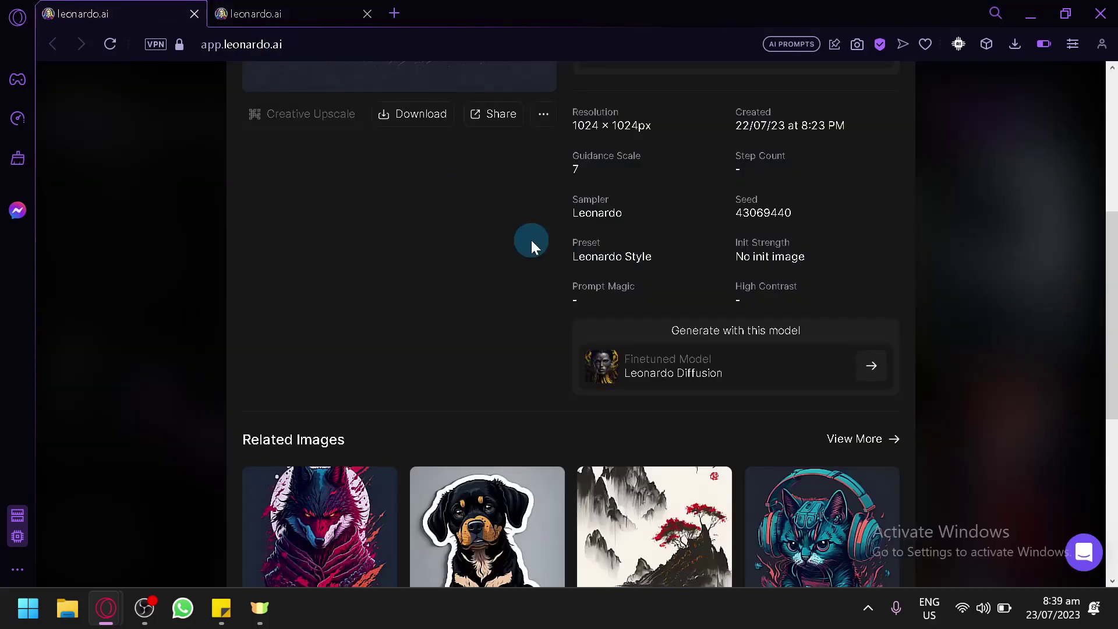
click(980, 285)
scroll(570, 349, down, 5)
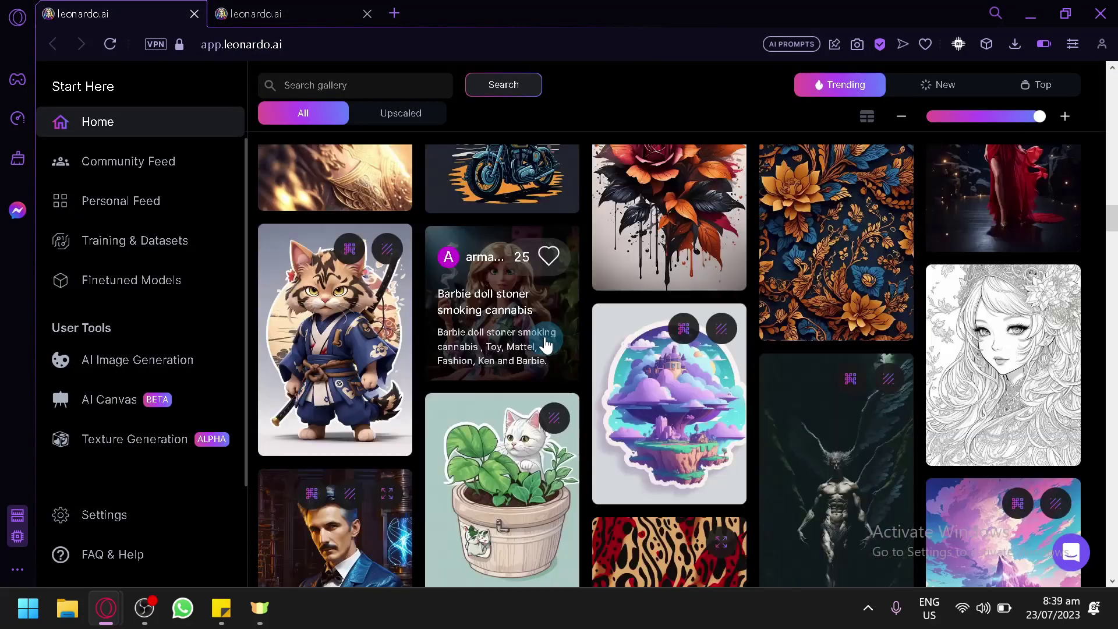
scroll(545, 343, down, 2)
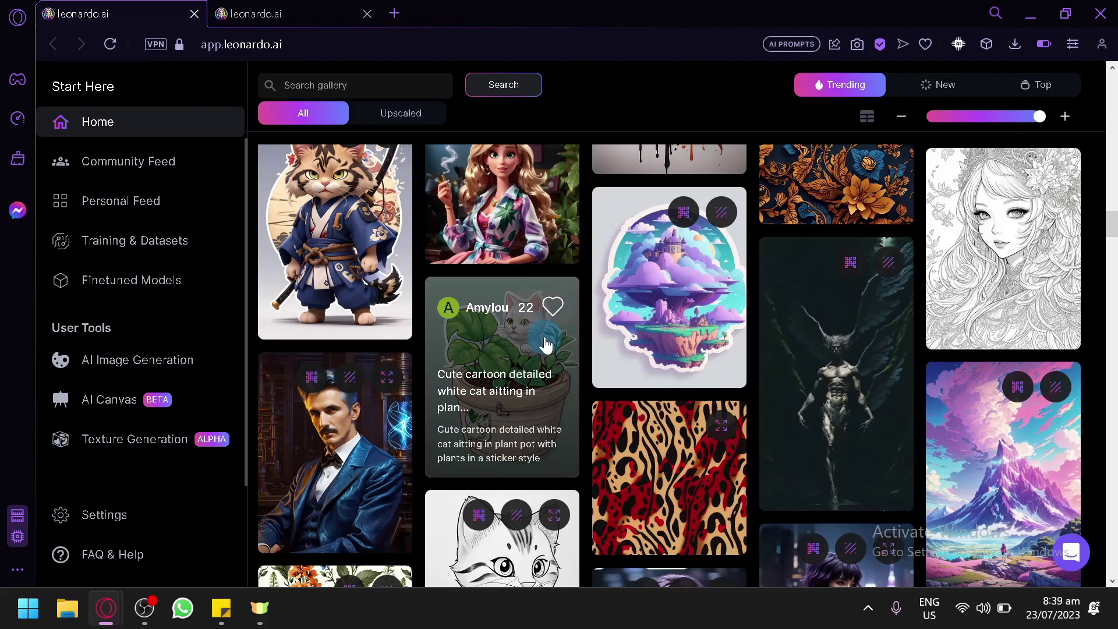
scroll(827, 245, down, 10)
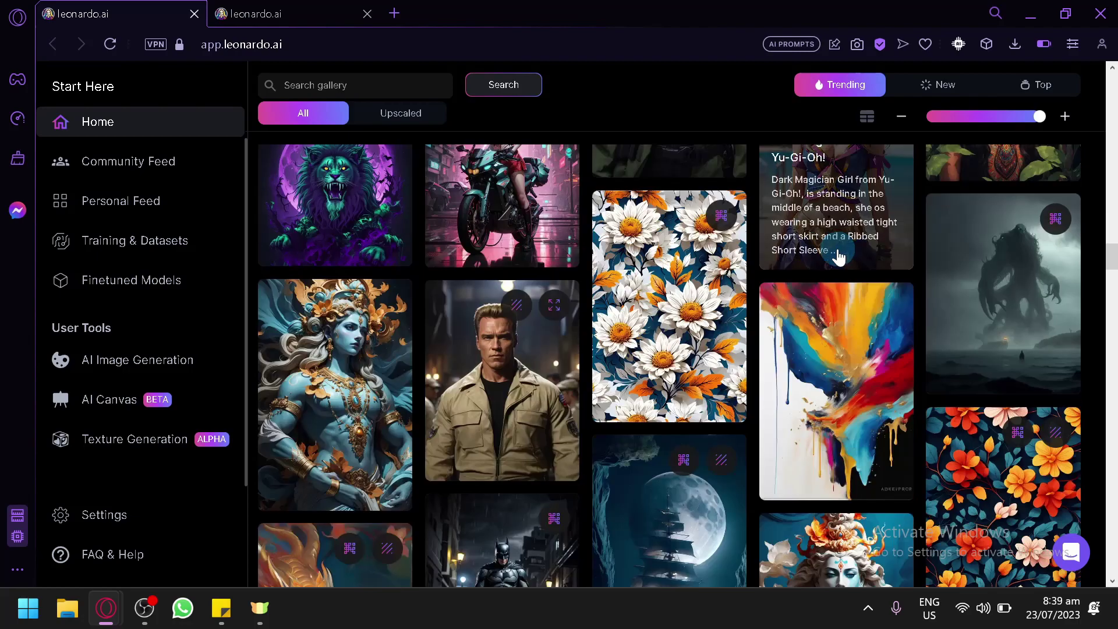
scroll(827, 245, down, 10)
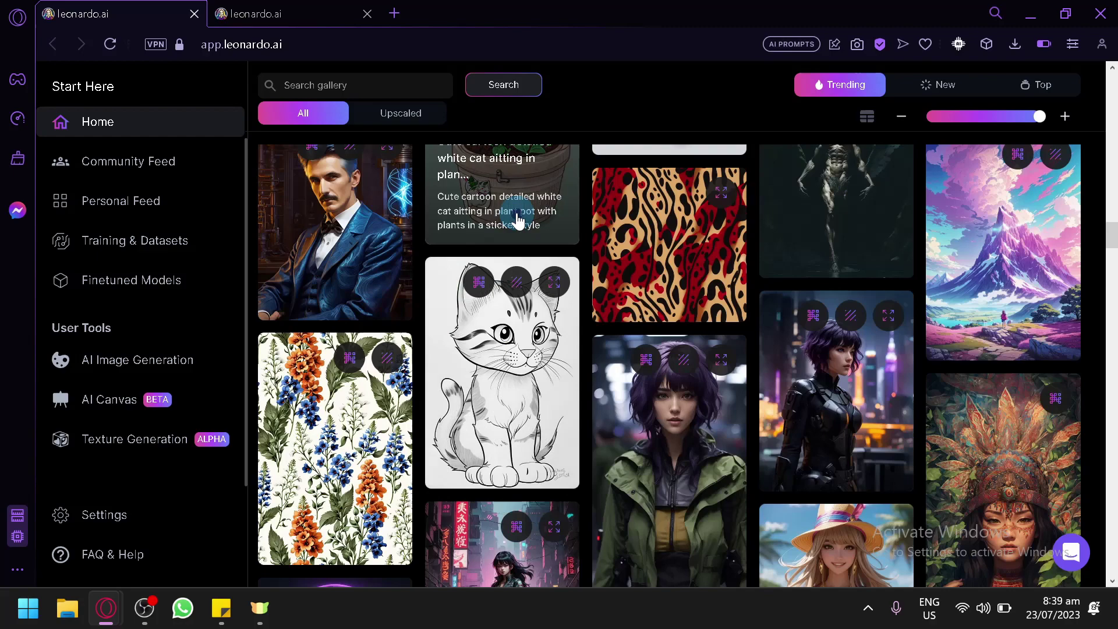
click(517, 219)
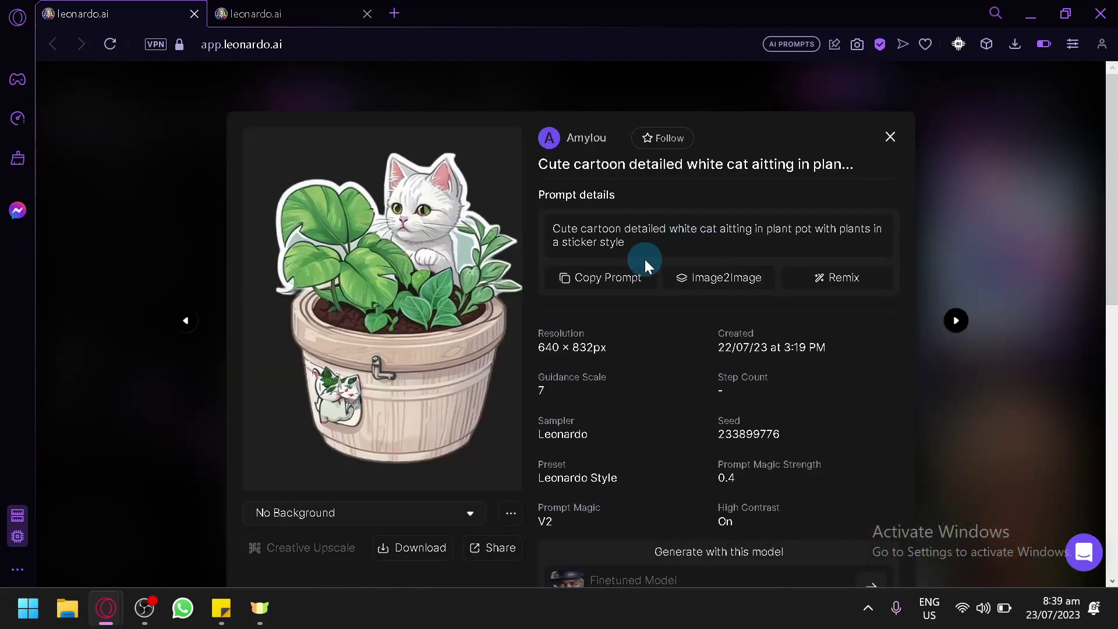
click(644, 269)
click(326, 13)
- Paste the cat prompt over the car prompt, replacing the plant-pot words with 'using leonardo ai'
triple_click(448, 133)
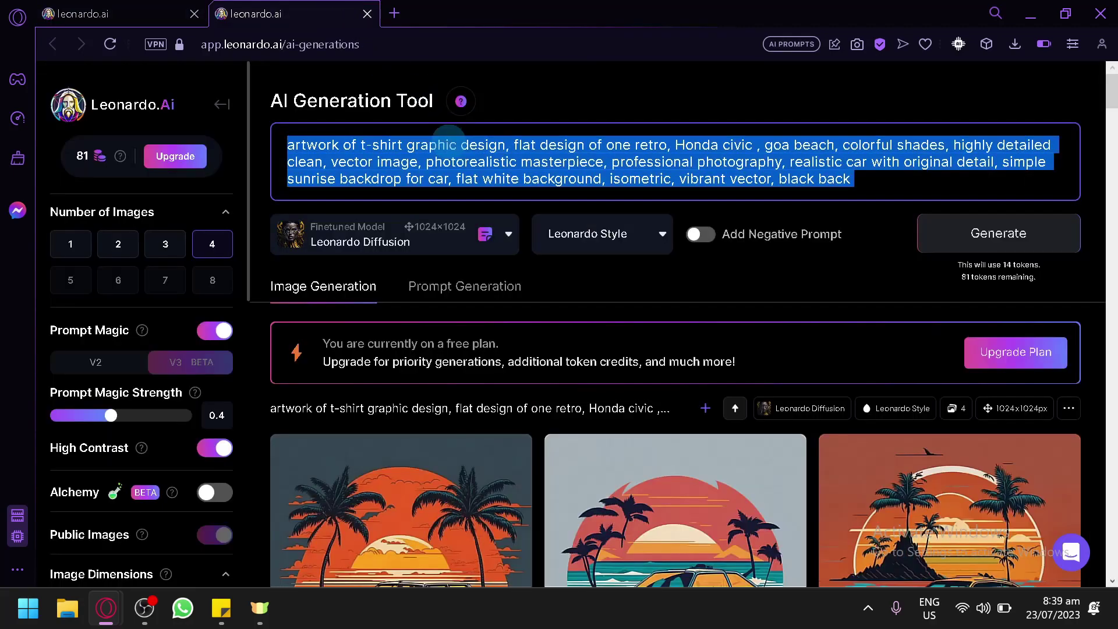
text(Cute cartoon detailed white cat aitting in plant pot with plants in a sticker style)
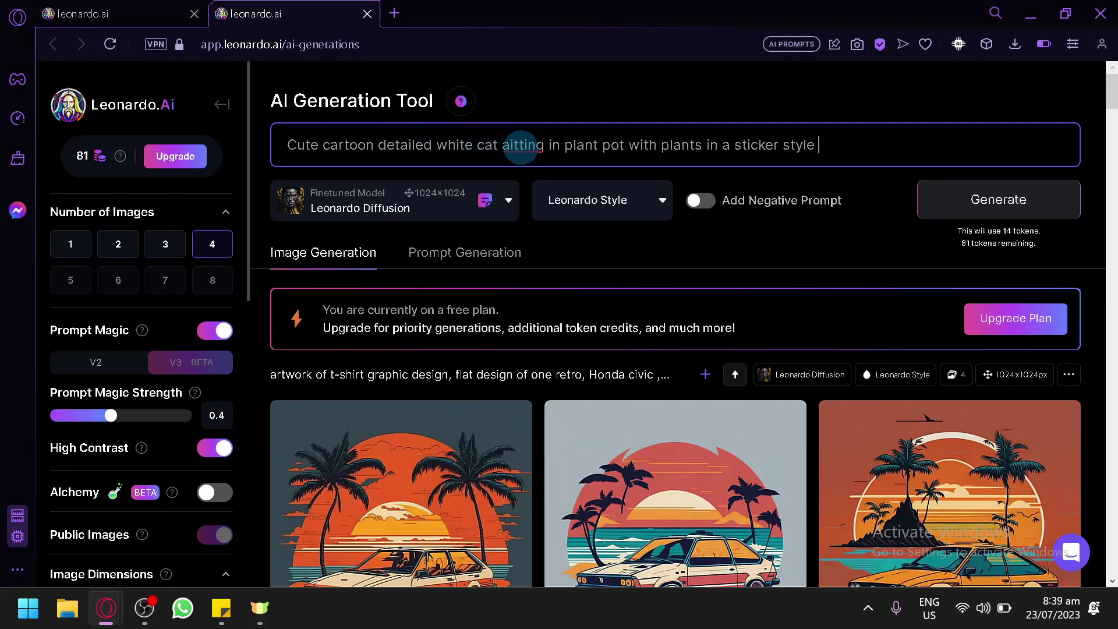
drag(502, 146, 660, 146)
text(us)
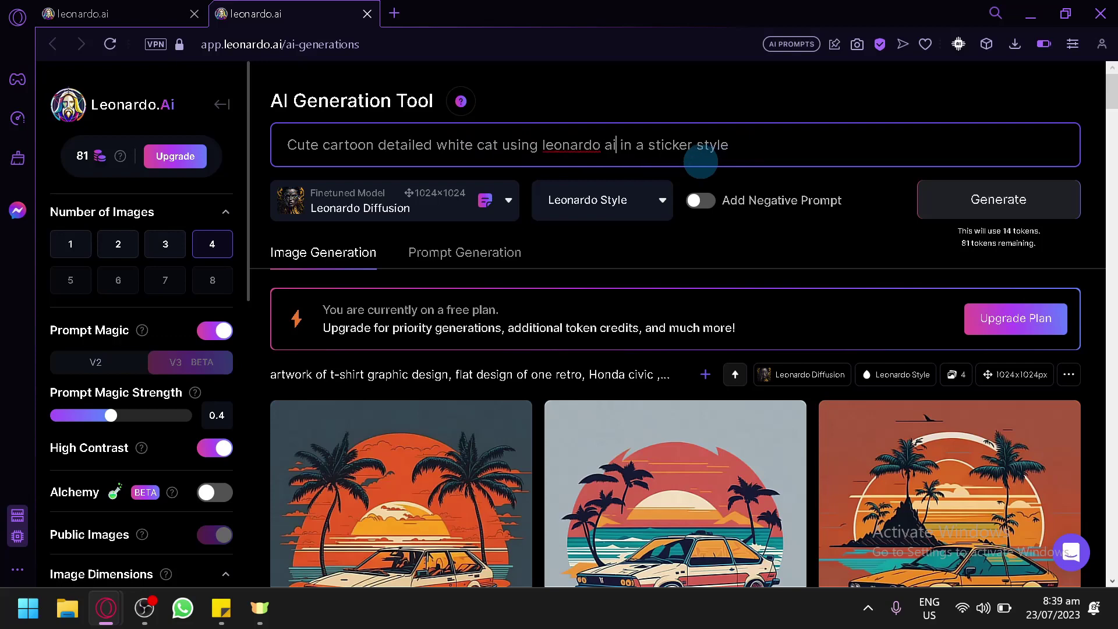
- Set the model to DreamShaper v7 and generate the cat sticker images at 640×832
click(82, 12)
scroll(629, 238, down, 4)
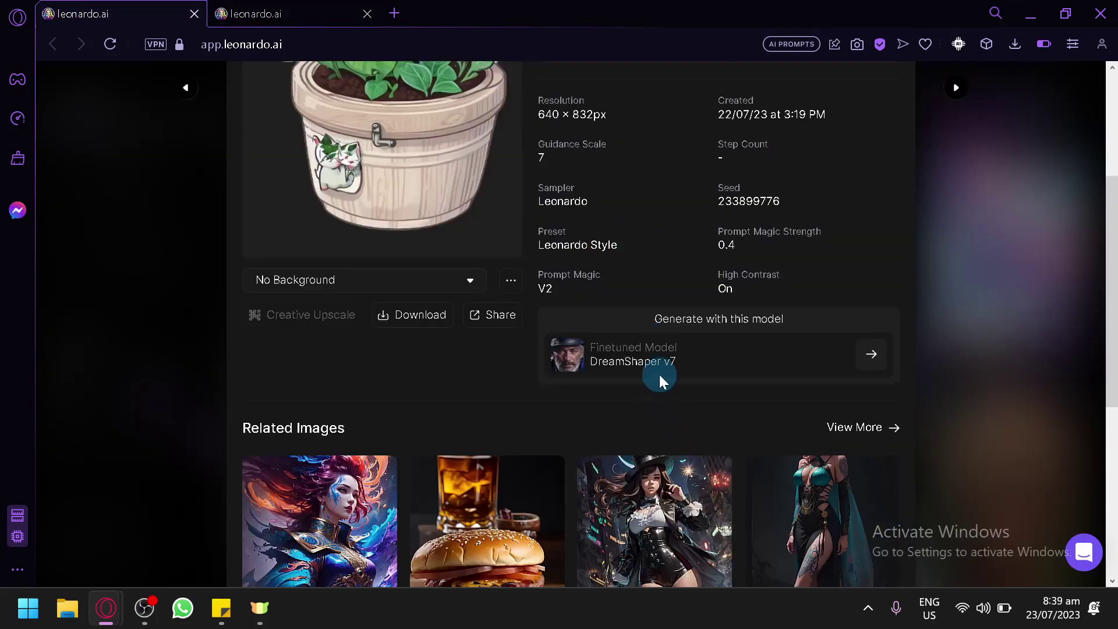
click(320, 11)
click(408, 142)
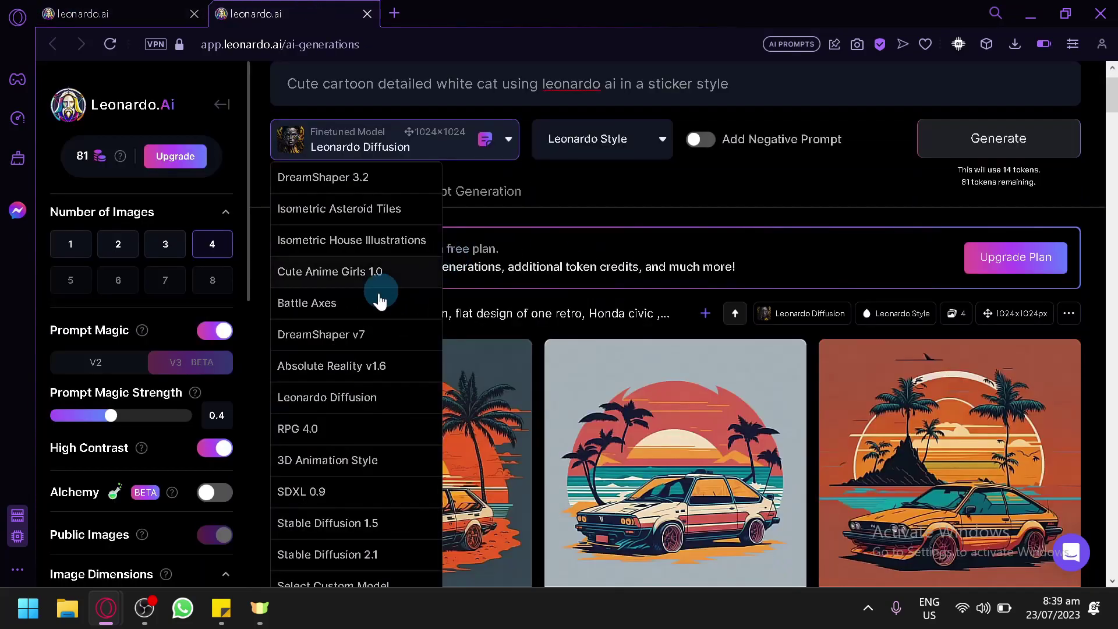
click(490, 284)
click(981, 138)
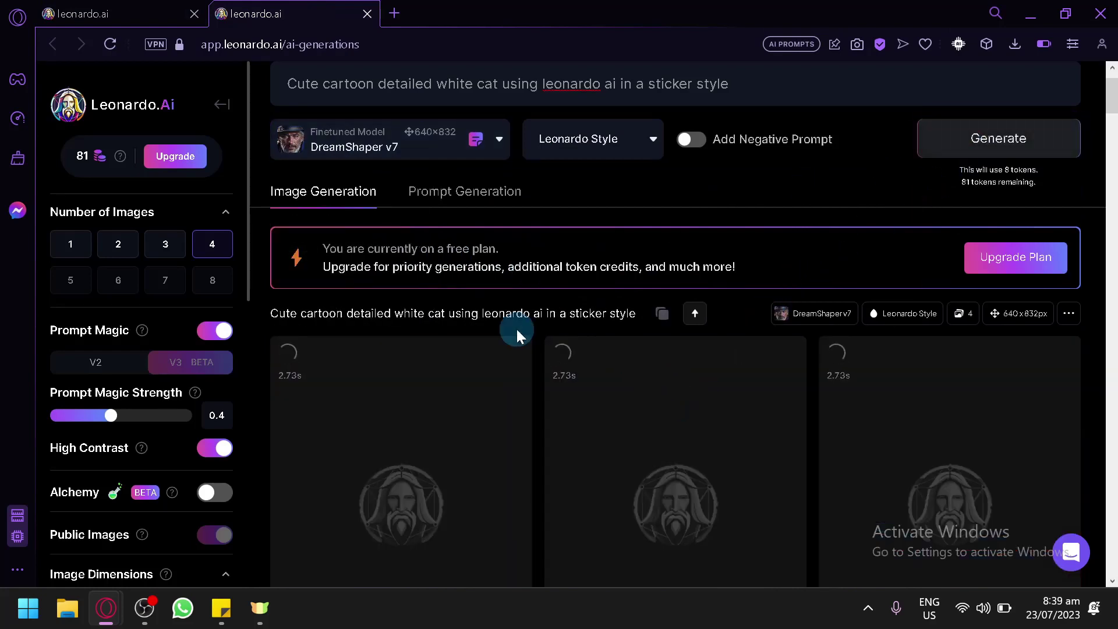
- Scroll through the four finished white cartoon cat sticker images
scroll(515, 327, up, 1)
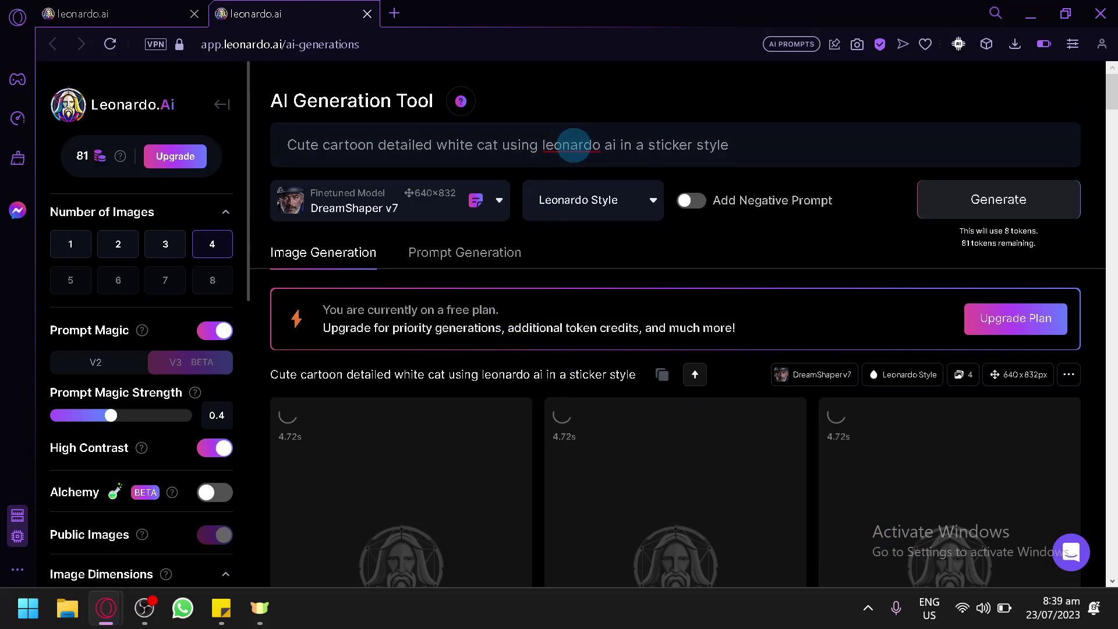
scroll(324, 282, down, 6)
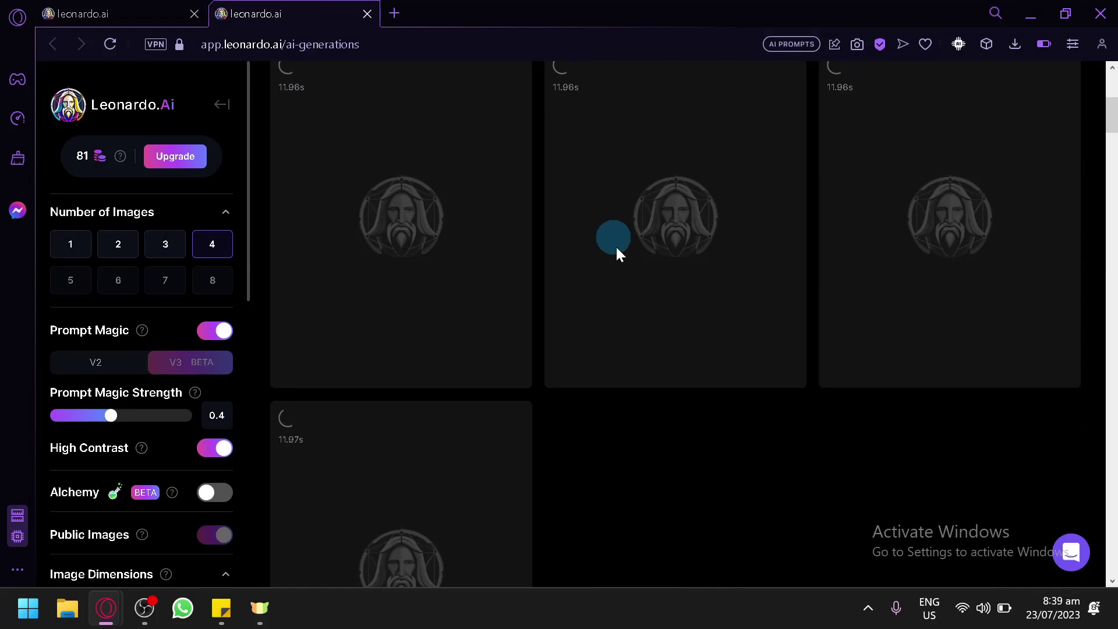
scroll(466, 397, up, 4)
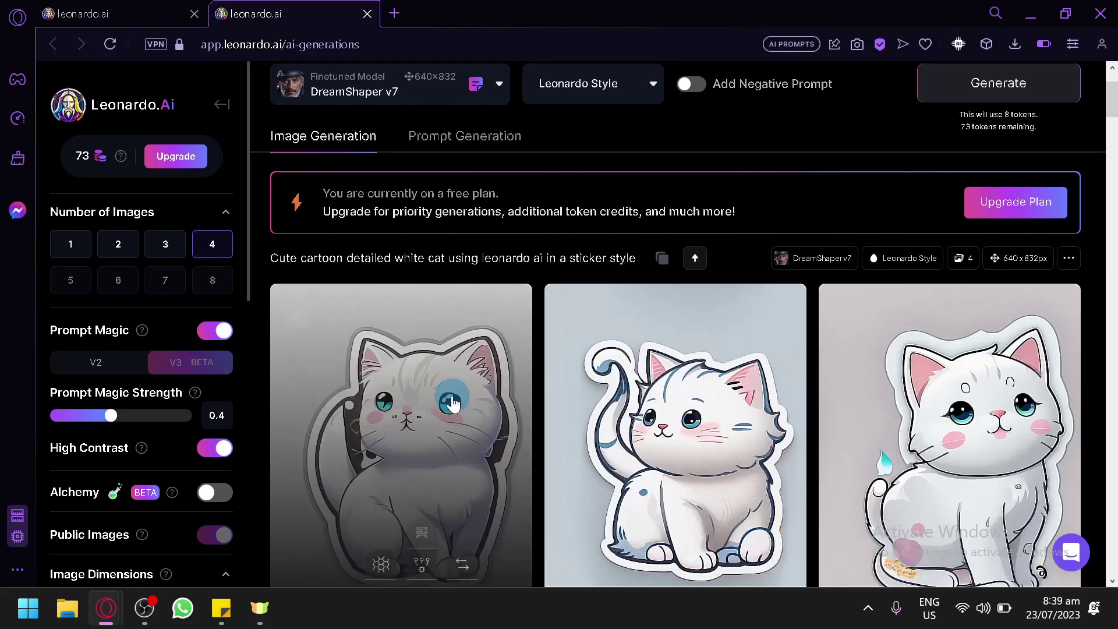
scroll(395, 415, down, 6)
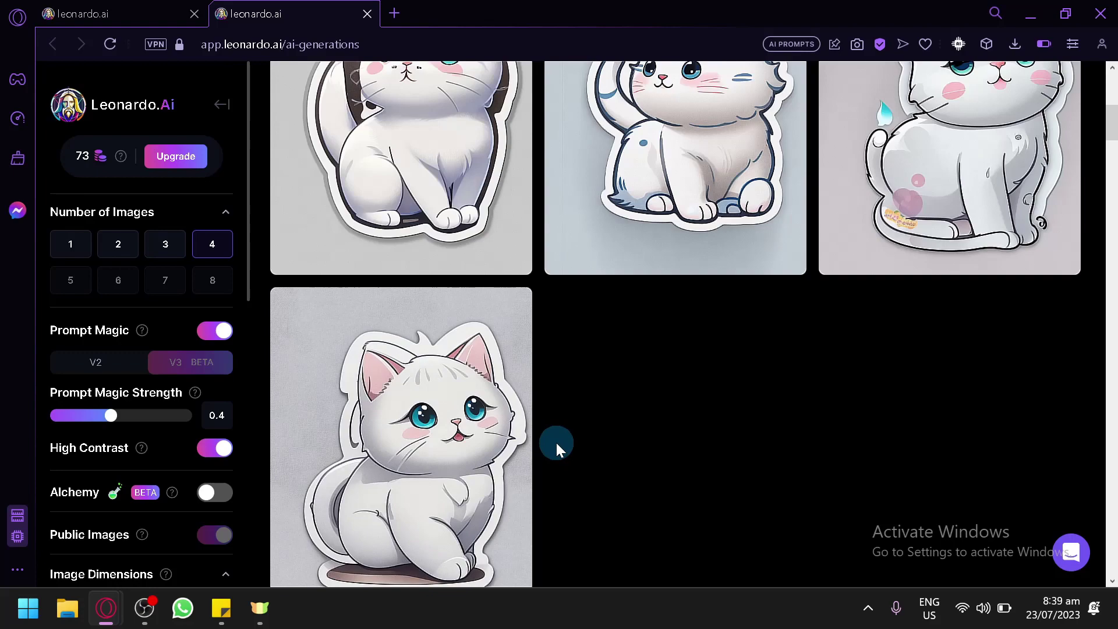
scroll(556, 442, up, 4)
scroll(534, 450, down, 6)
scroll(563, 156, up, 6)
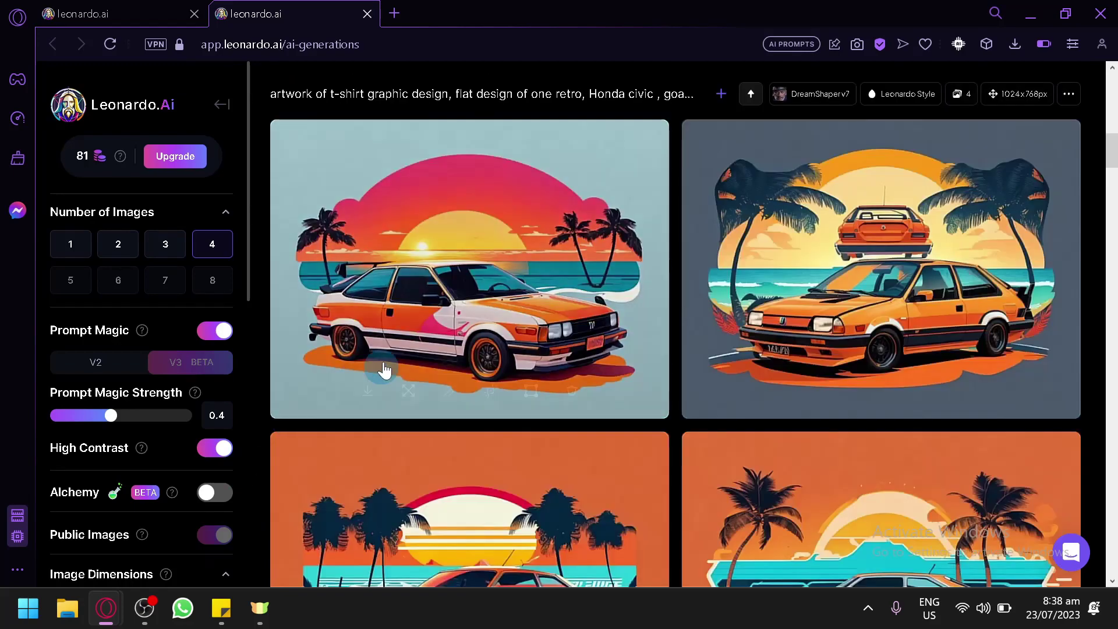
scroll(387, 369, down, 4)
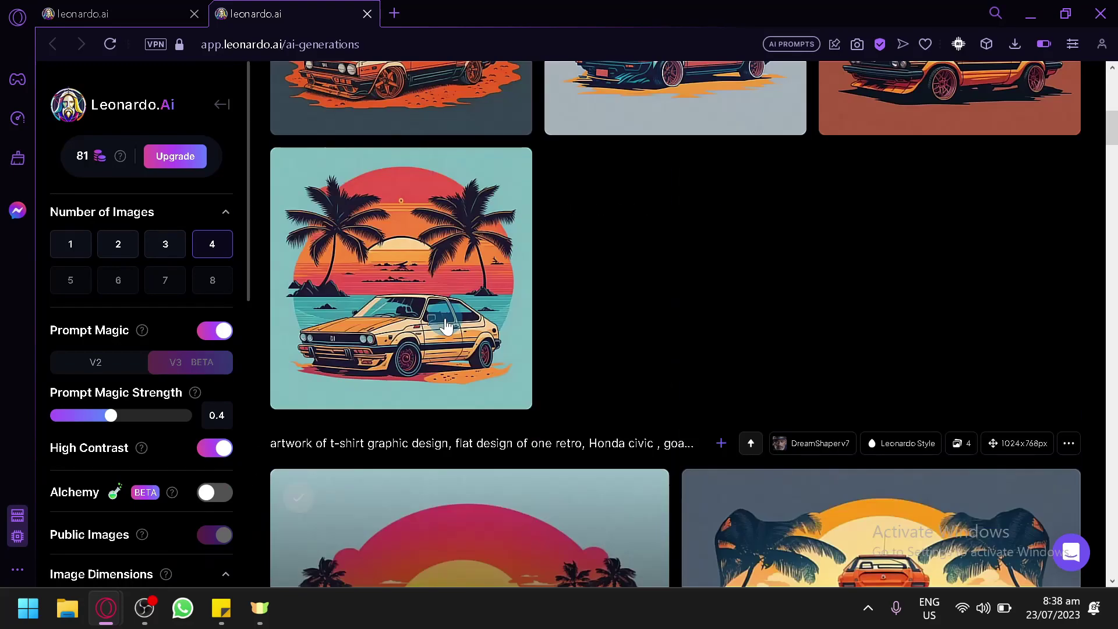
scroll(446, 325, up, 6)
mouse_move(446, 325)
scroll(439, 328, up, 3)
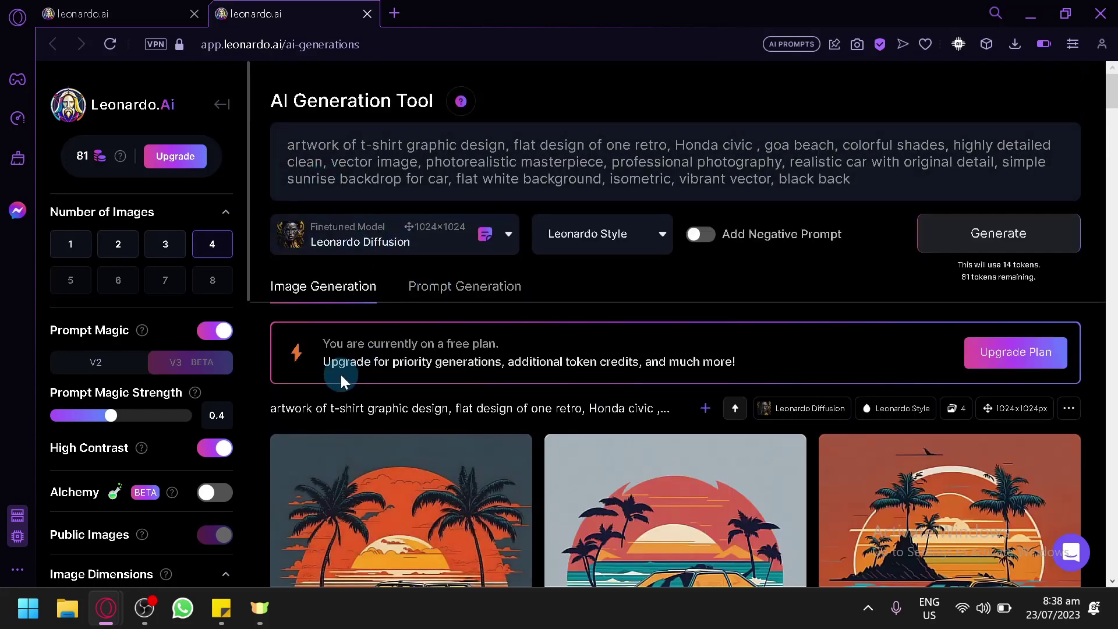
scroll(460, 308, down, 2)
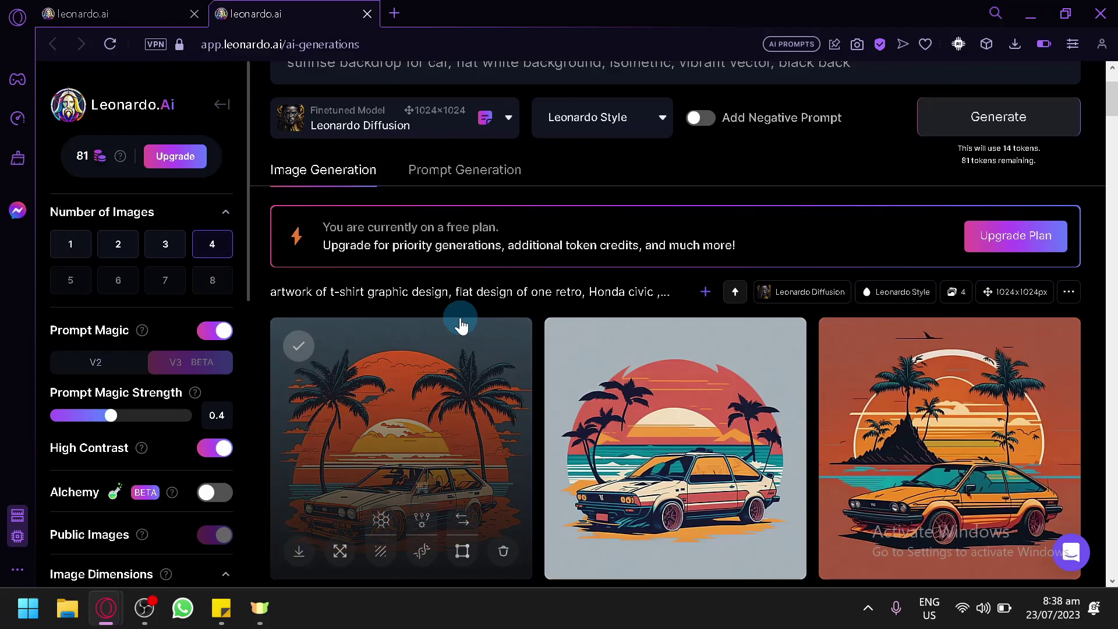
scroll(461, 325, down, 4)
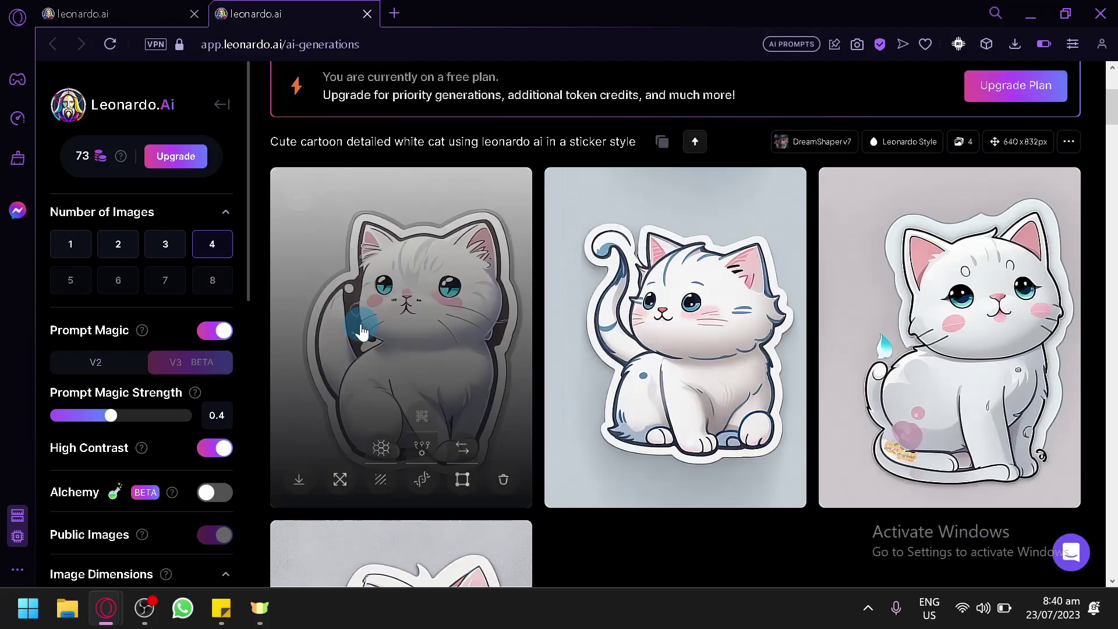